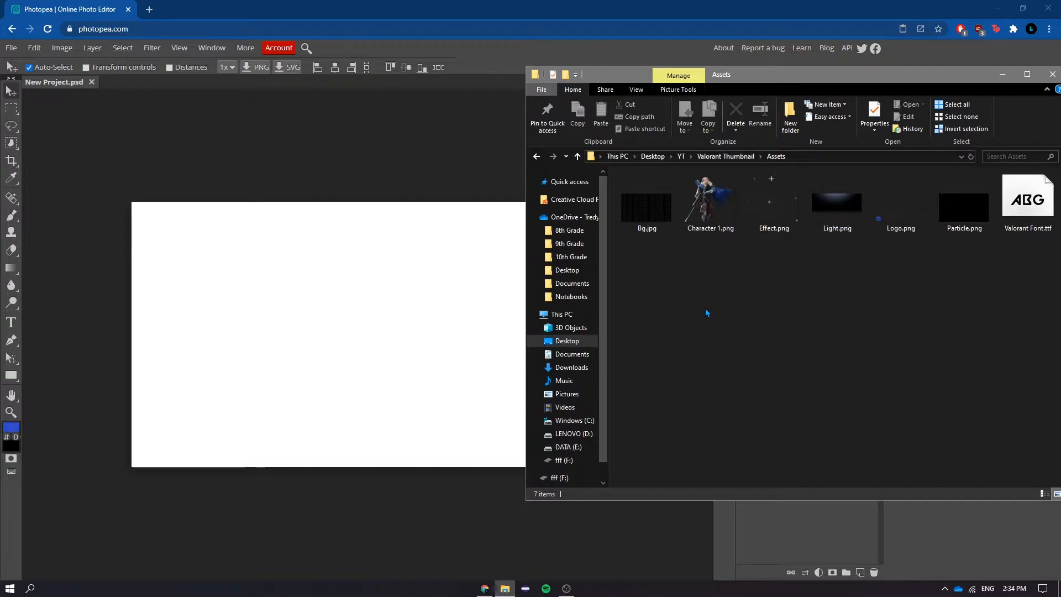
Place Bg.jpg from the Assets folder into the project and scale it to about 201% so it covers the whole canvas.
left_click(642, 194)
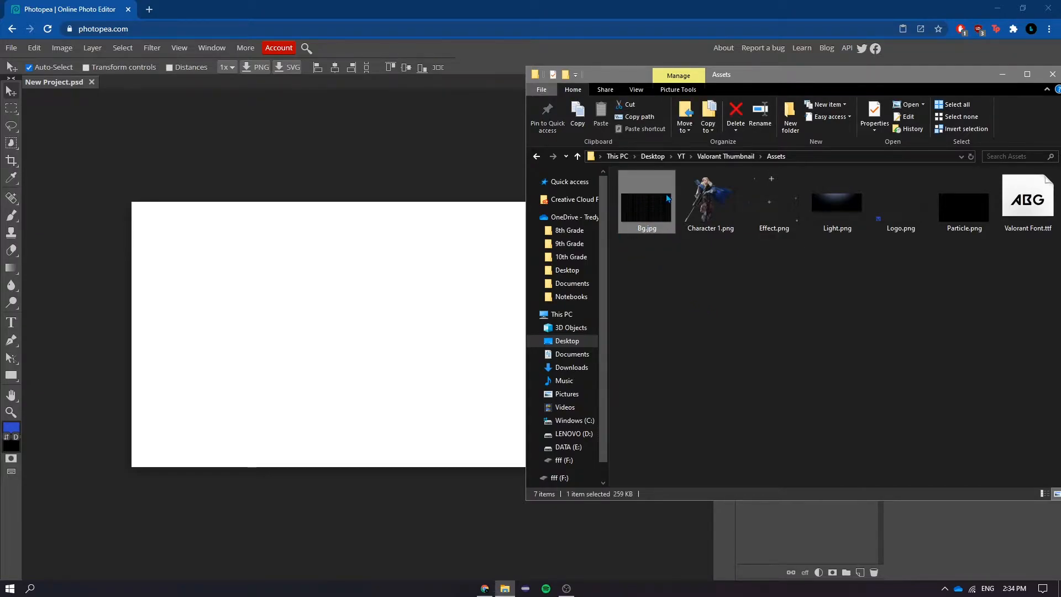
left_click_drag(644, 207, 360, 327)
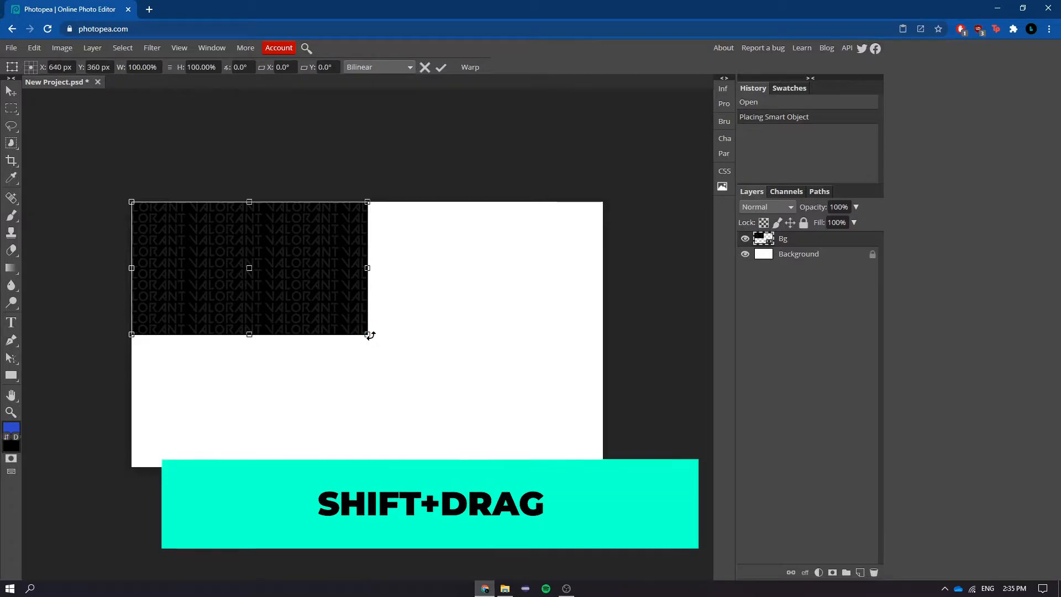
left_click_drag(369, 335, 606, 468)
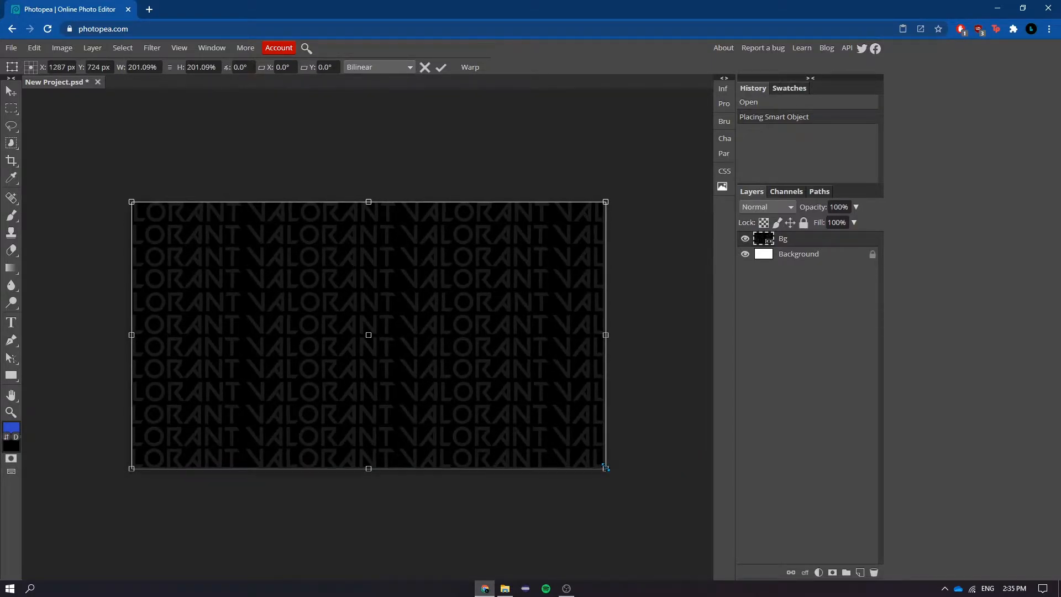
left_click(441, 68)
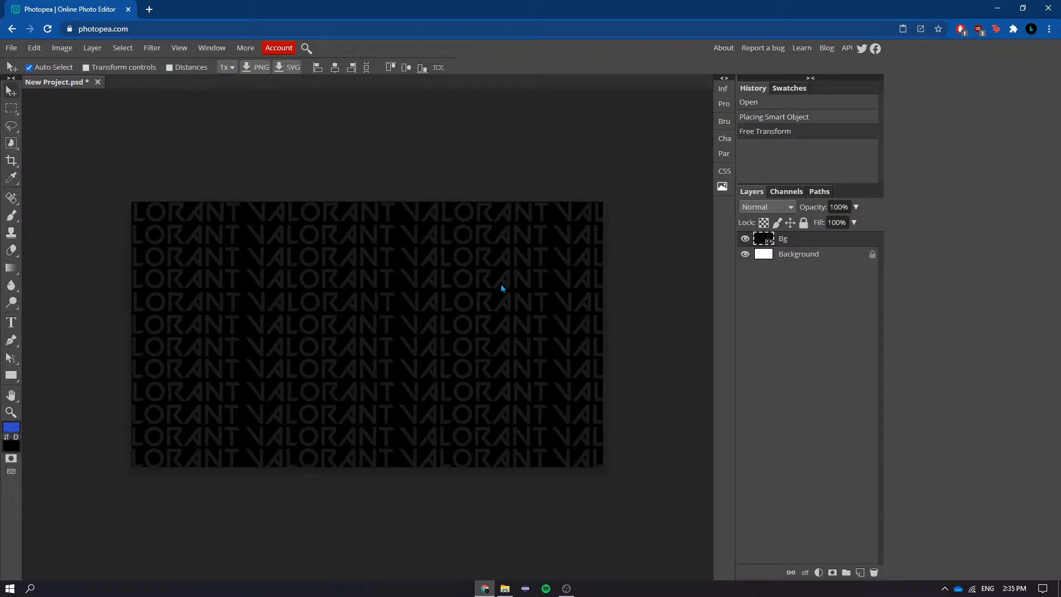
Unlock the Background layer and rasterize the Bg layer.
left_click(872, 254)
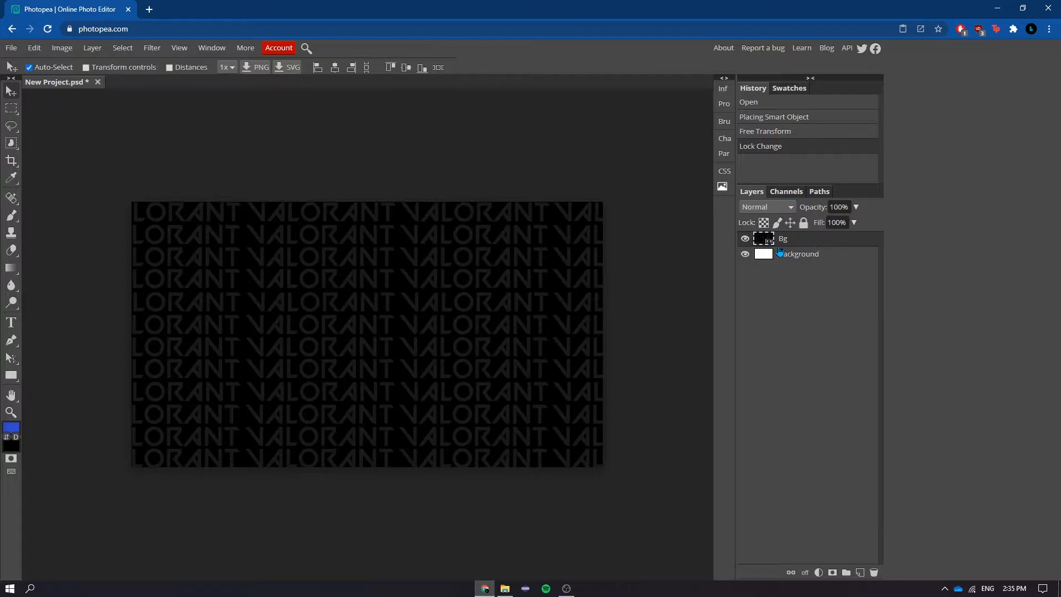
right_click(792, 242)
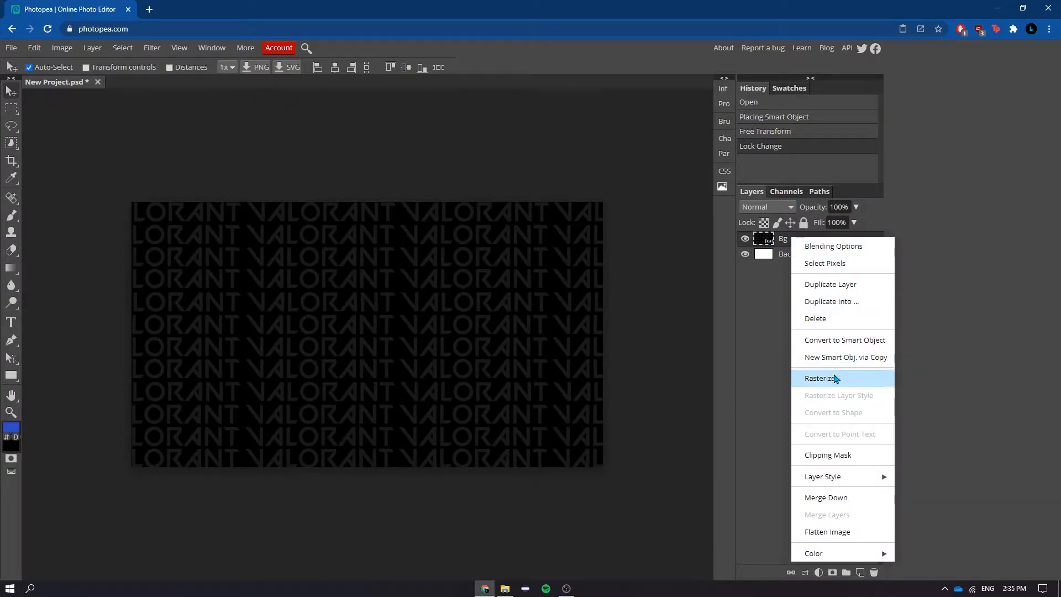
left_click(826, 376)
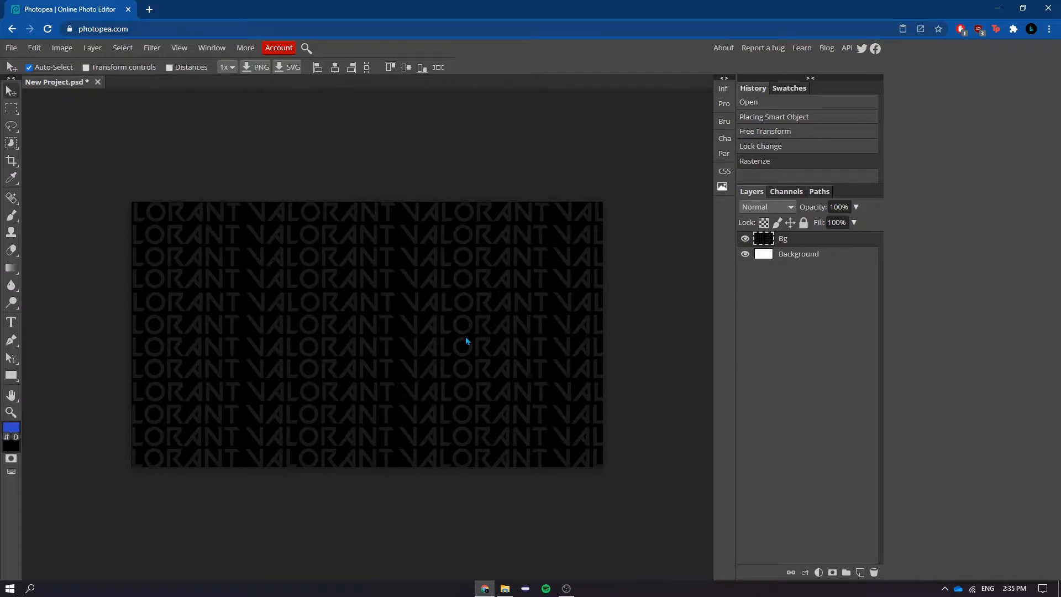
Add a new layer and outline a slanted polygonal lasso selection over the right part of the canvas, extending past its edges.
left_click(860, 573)
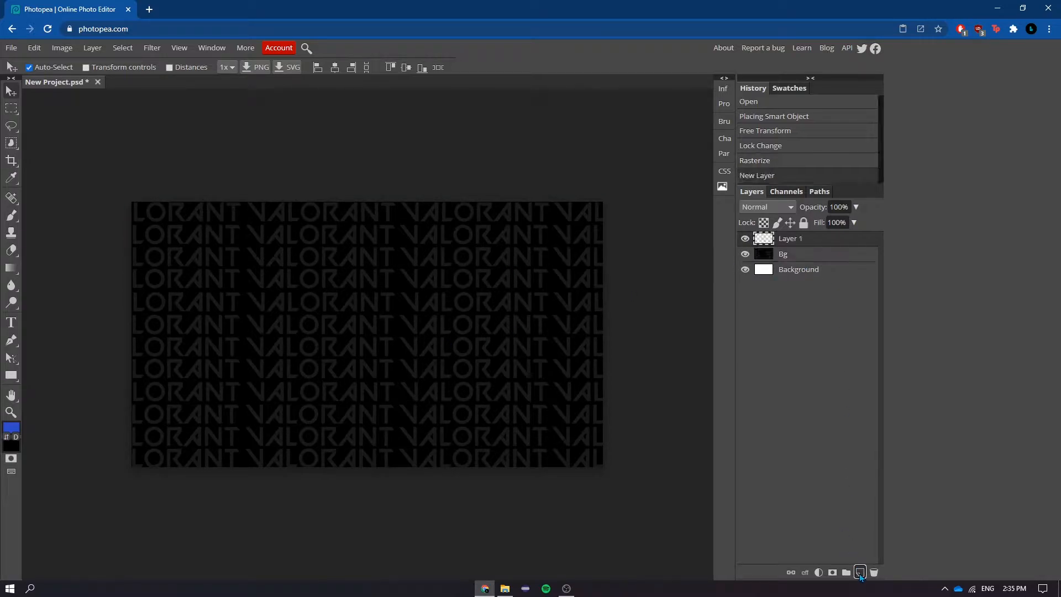
left_click(12, 128)
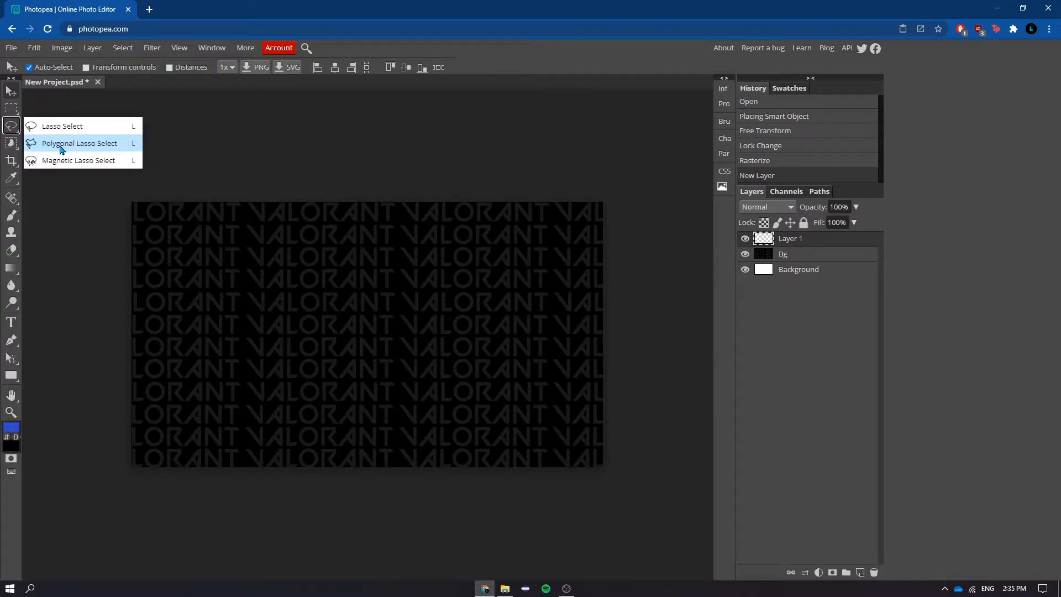
left_click(81, 145)
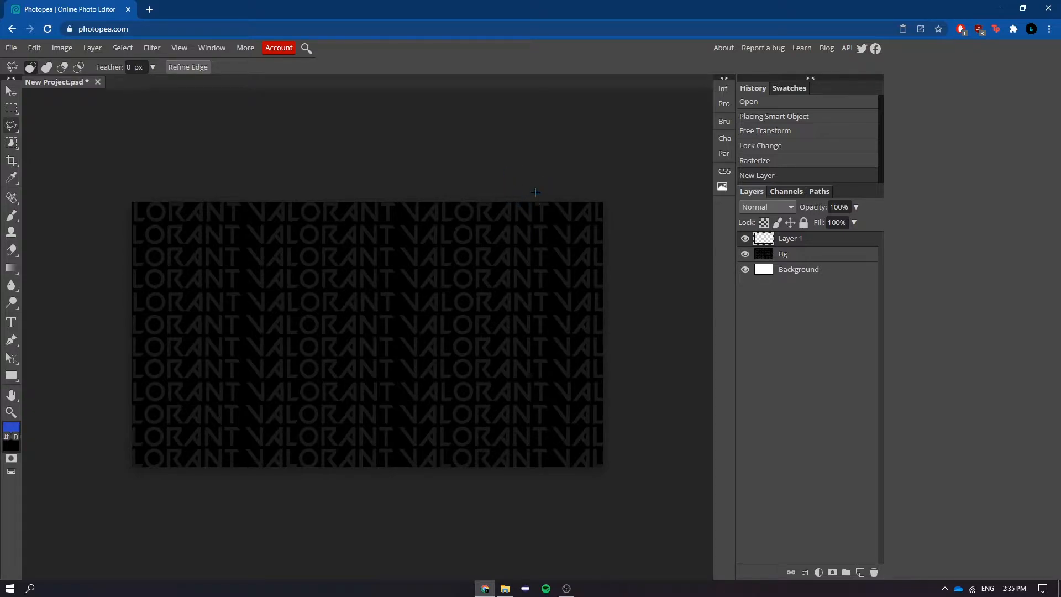
left_click(534, 184)
left_click(473, 497)
left_click(632, 500)
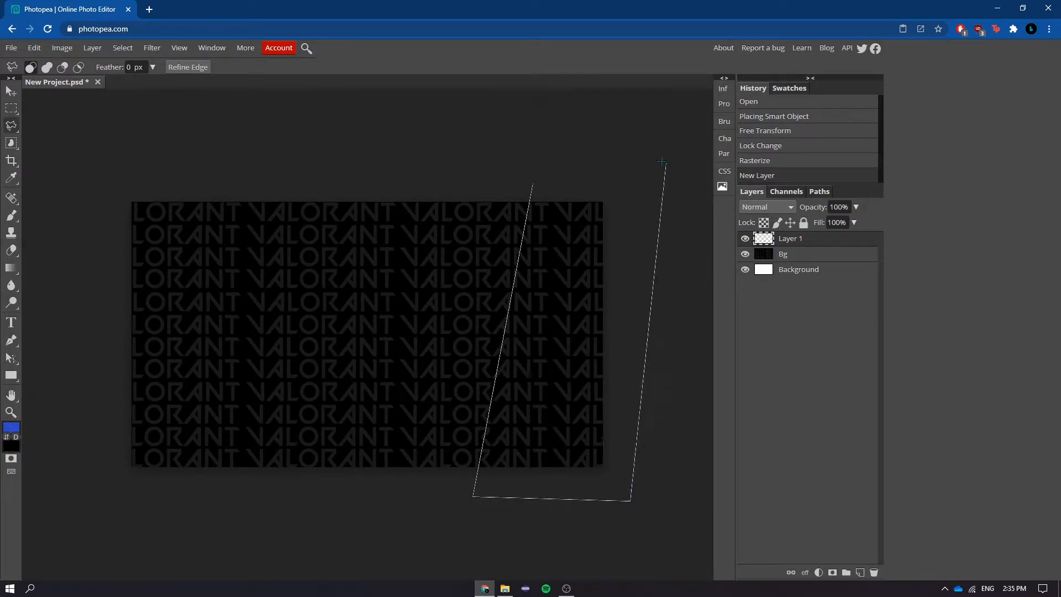
left_click(657, 160)
left_click(548, 160)
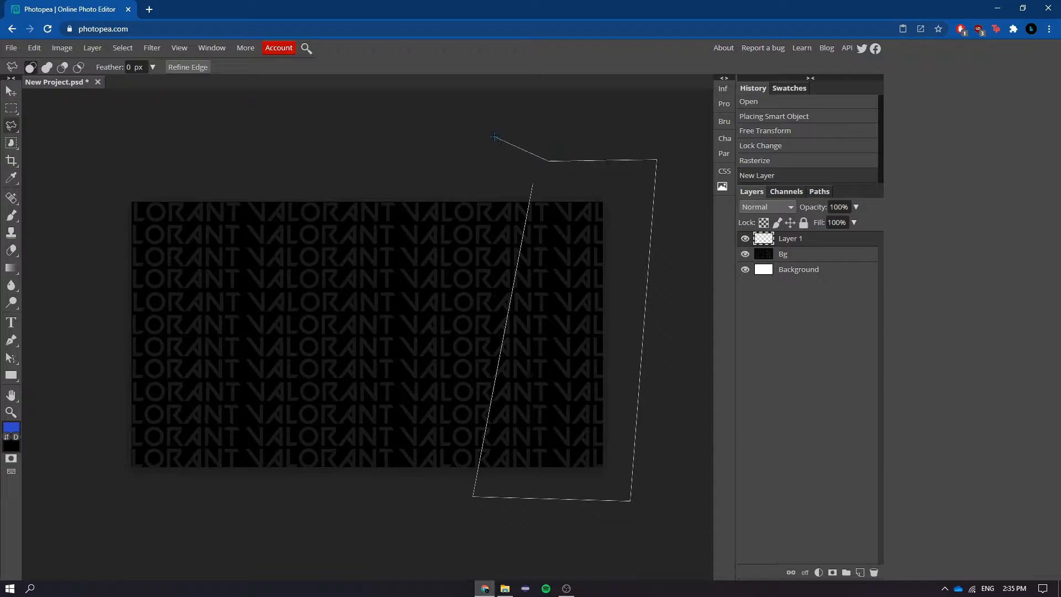
left_click(533, 183)
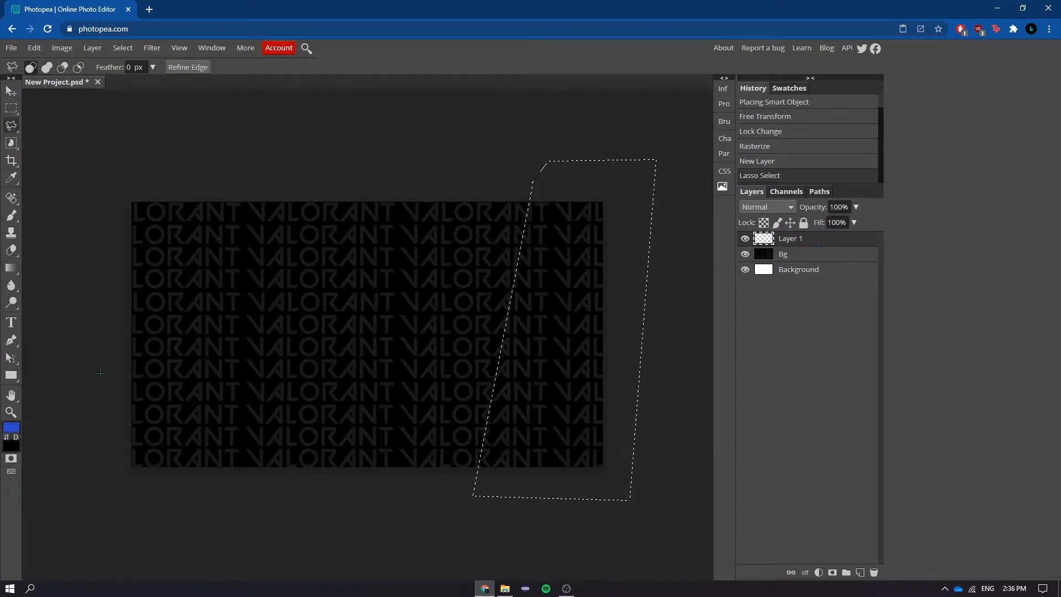
Edit the Gradient tool's gradient, setting its start color stop to a medium blue.
left_click(12, 268)
right_click(11, 269)
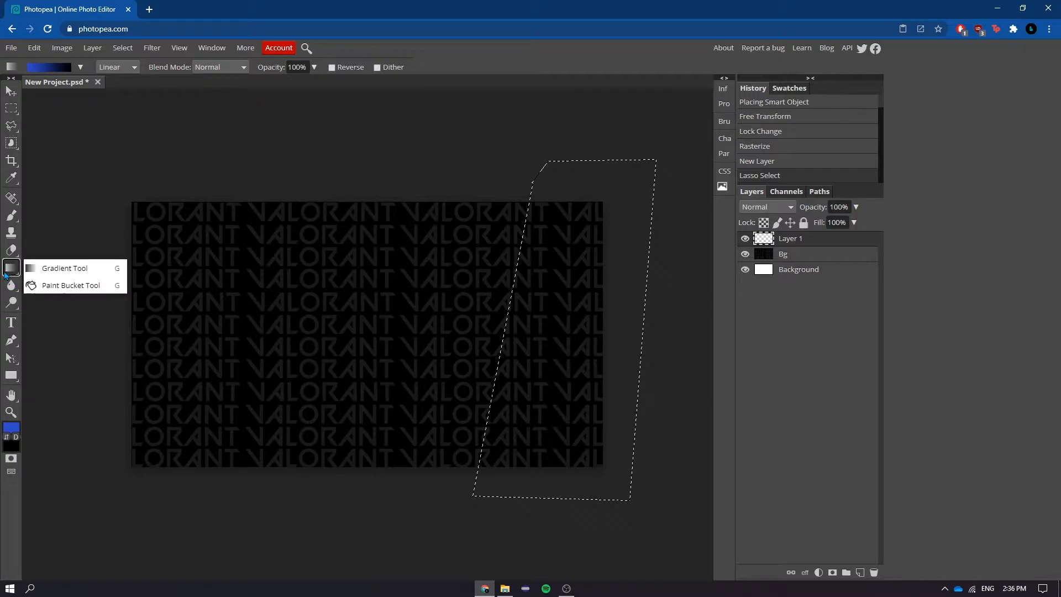
left_click(66, 270)
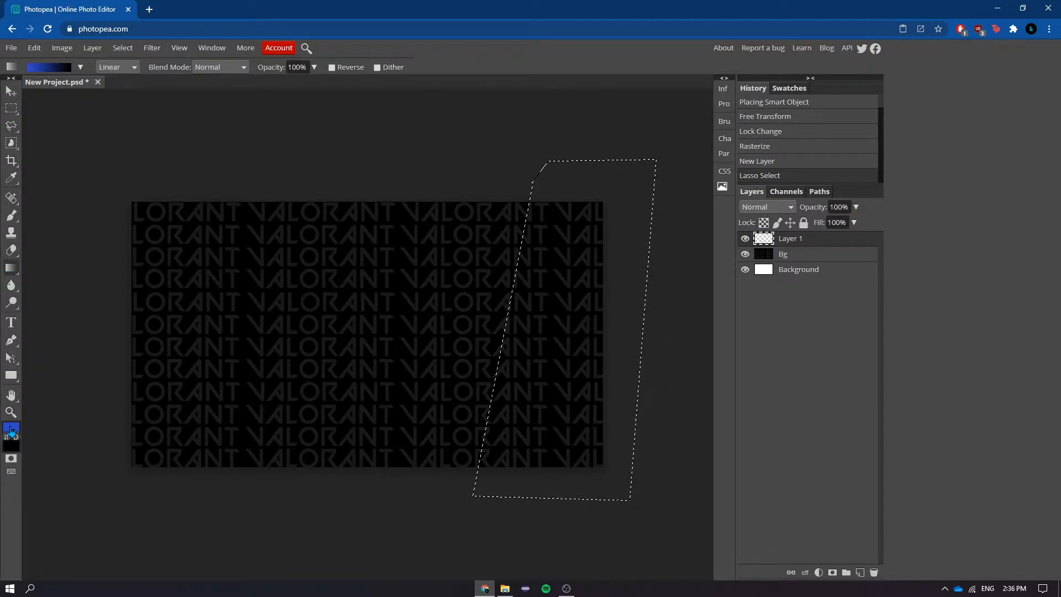
left_click(50, 67)
left_click(97, 252)
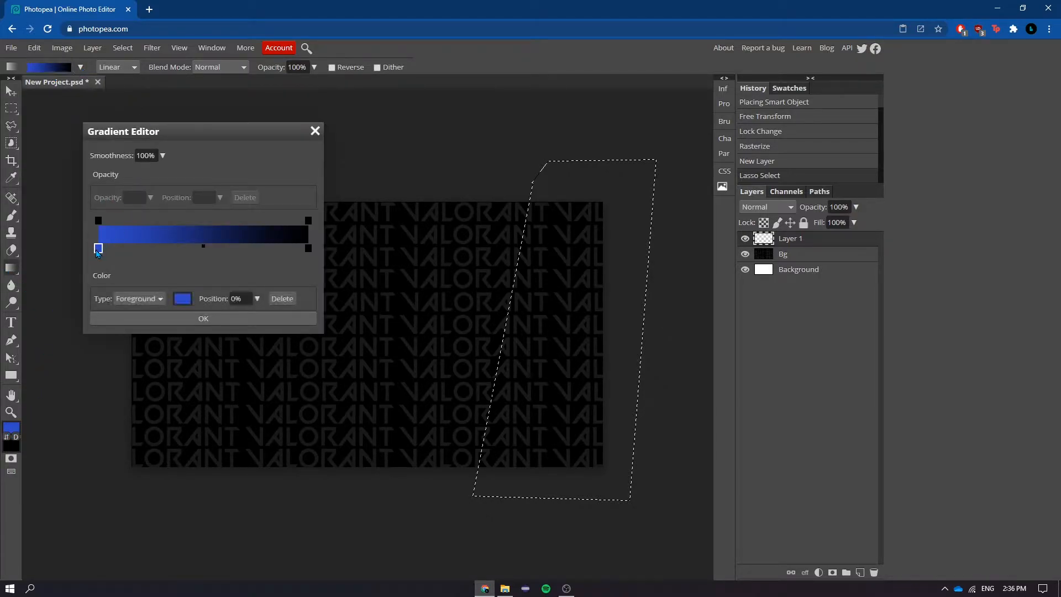
double_click(98, 251)
left_click(285, 260)
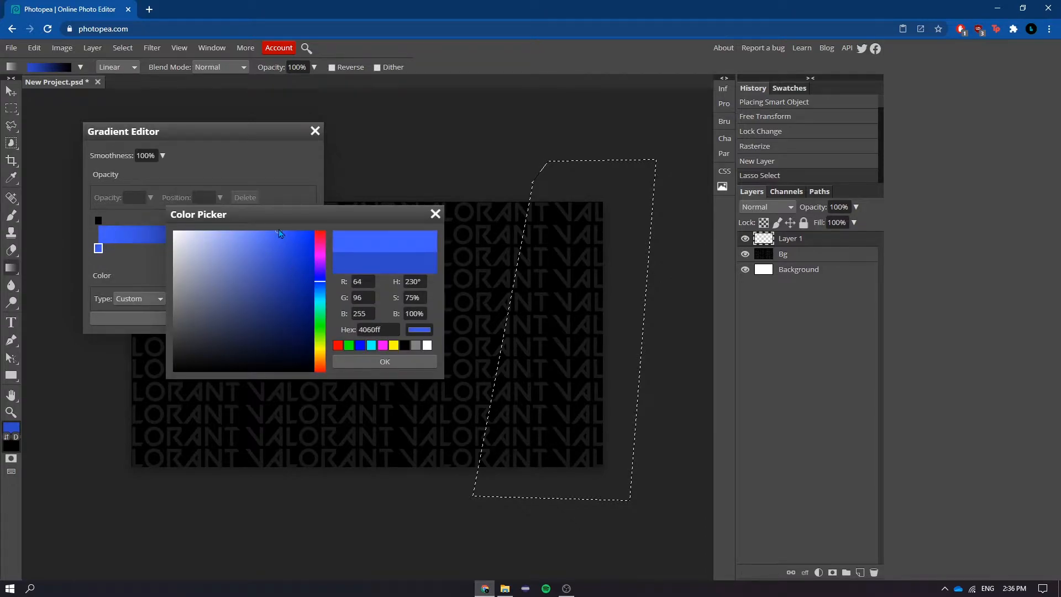
left_click(385, 362)
Set the gradient's end color stop to the darker blue 1834be and the gradient type to Radial.
double_click(308, 250)
left_click_drag(308, 281, 296, 267)
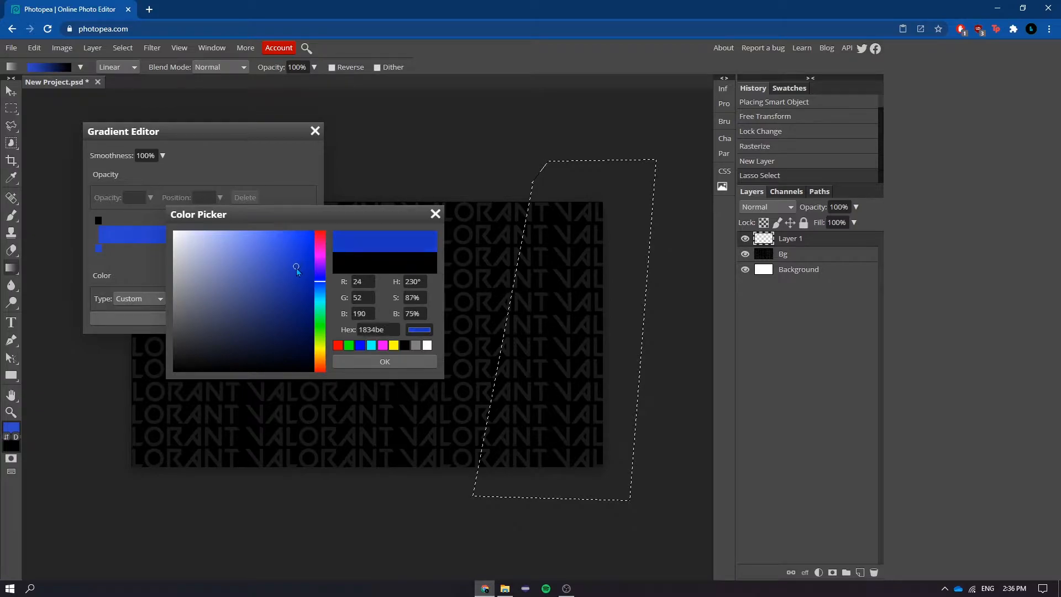
left_click(385, 361)
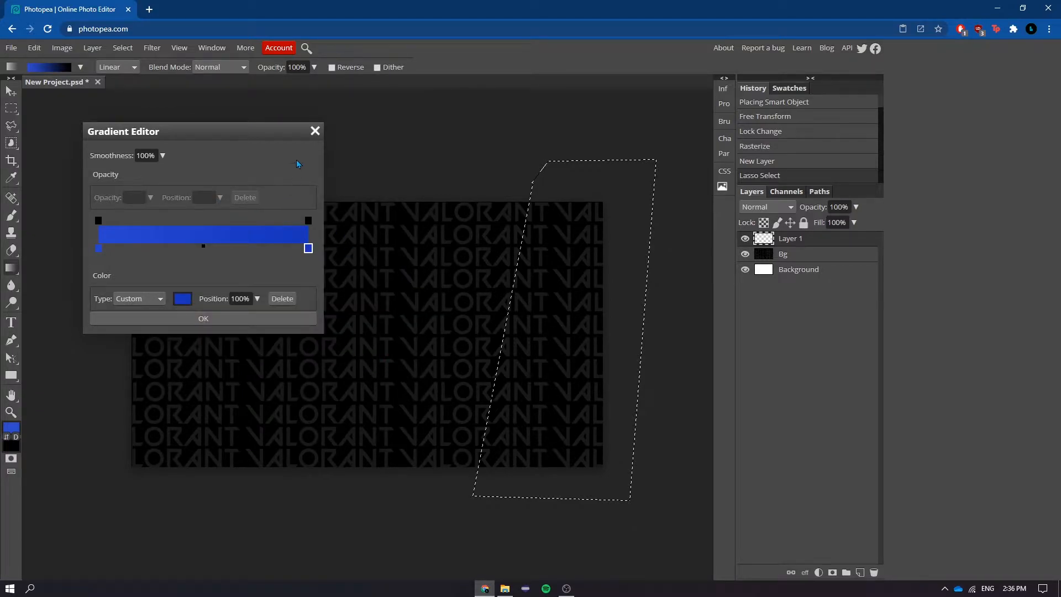
left_click(239, 322)
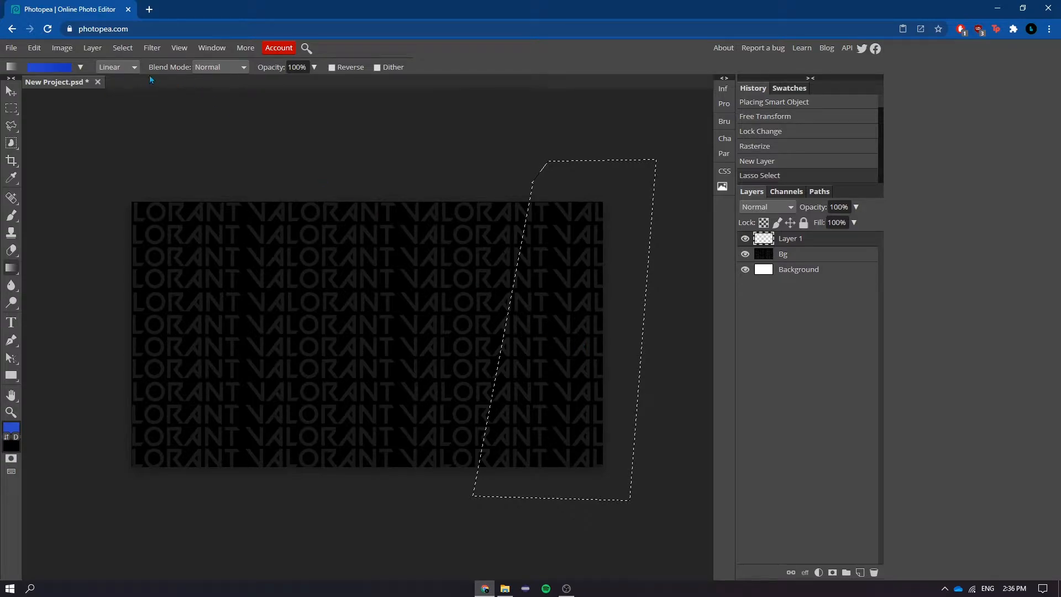
left_click(117, 67)
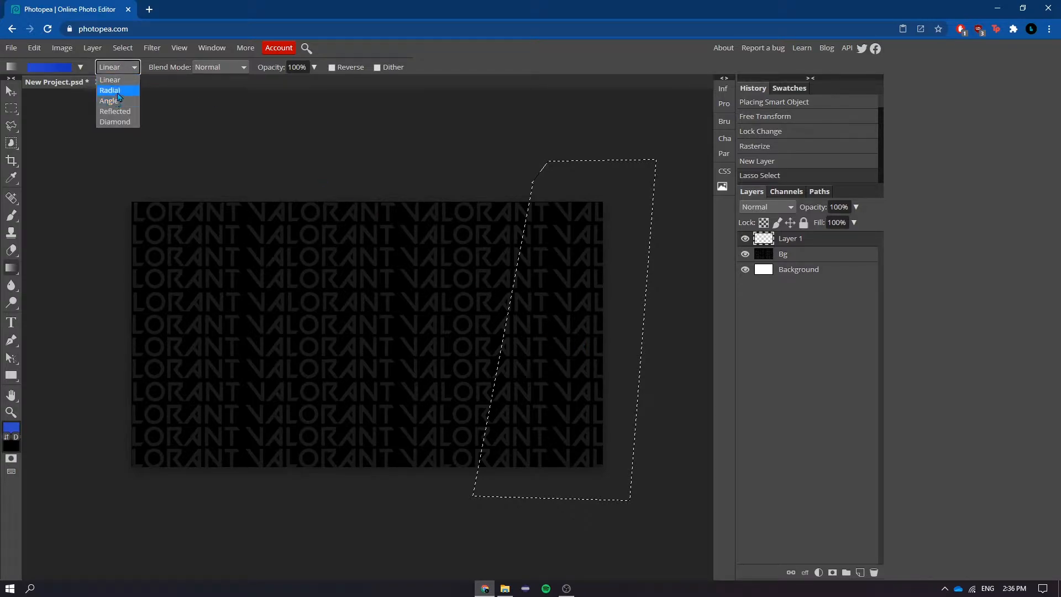
mouse_move(563, 336)
left_mouse_down()
mouse_move(304, 195)
mouse_move(528, 204)
left_mouse_up()
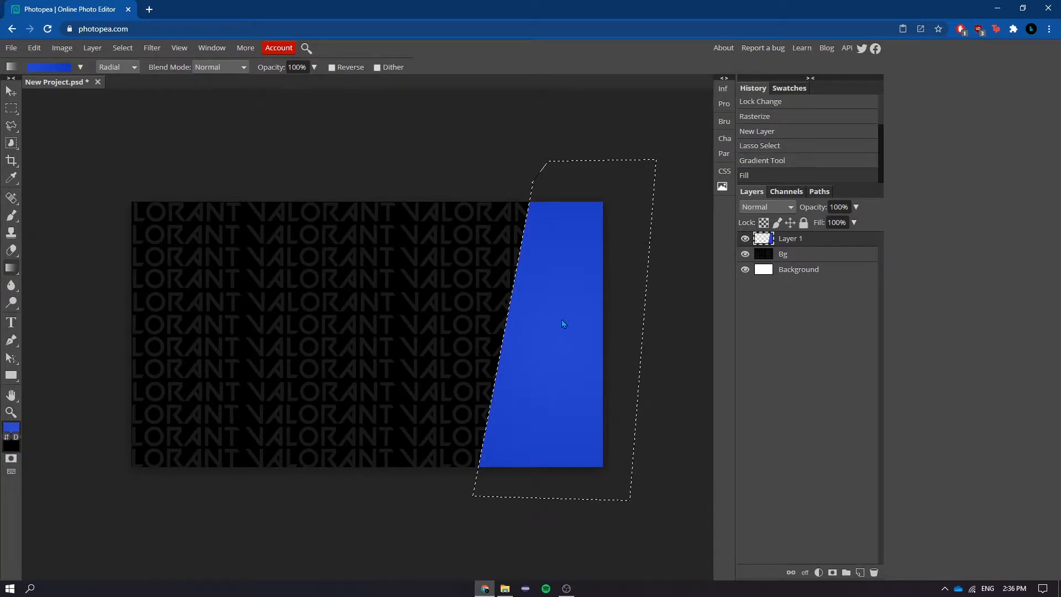
key("ctrl+z")
key("ctrl+z")
Fill the slanted selection with the radial blue gradient, from its middle out beyond the canvas's upper-right corner, and deselect.
left_click_drag(549, 347, 661, 186)
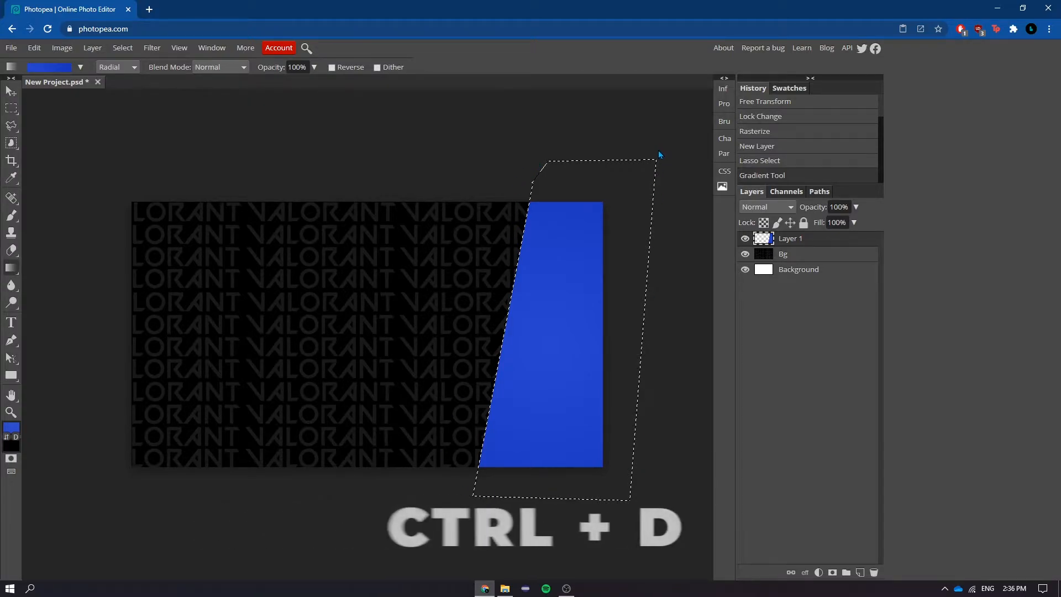
key("ctrl+d")
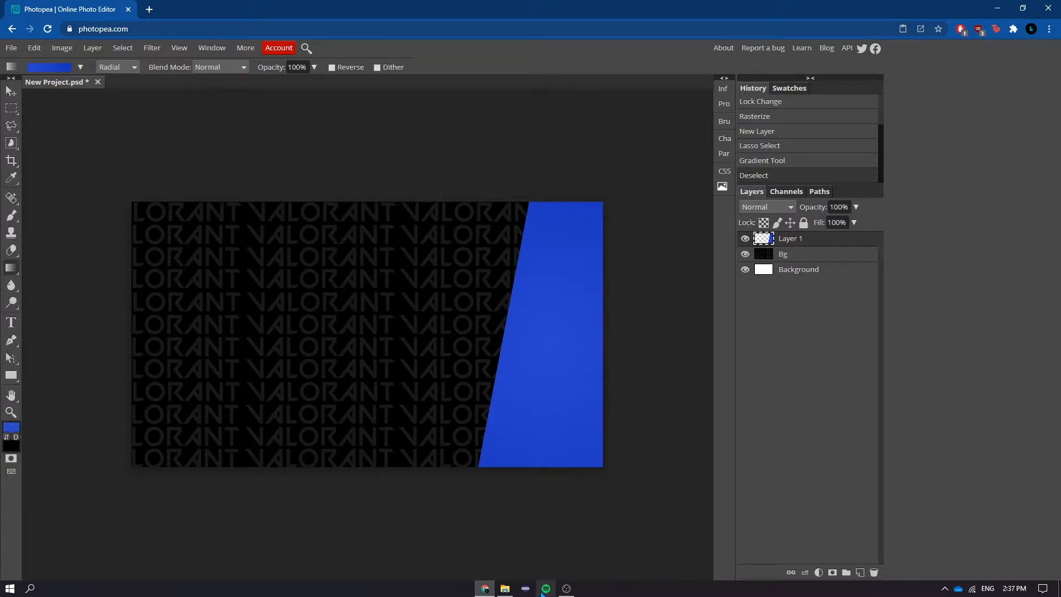
Place Character 1.png from the Assets folder, scaled to about 144%, rotated 2.9° and positioned over the blue shape's slanted edge.
left_click(505, 588)
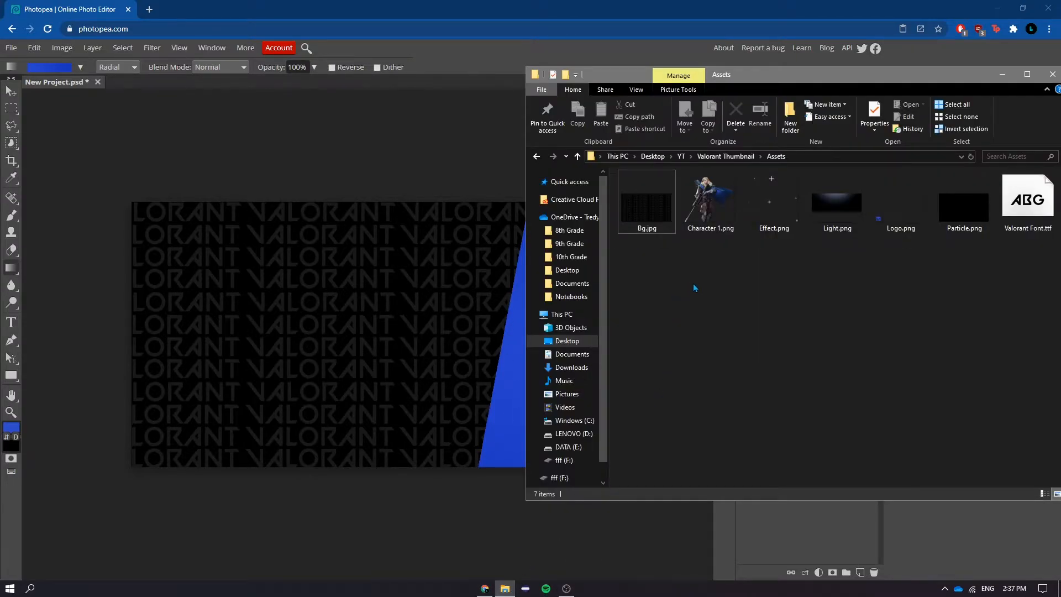
left_click_drag(718, 205, 443, 312)
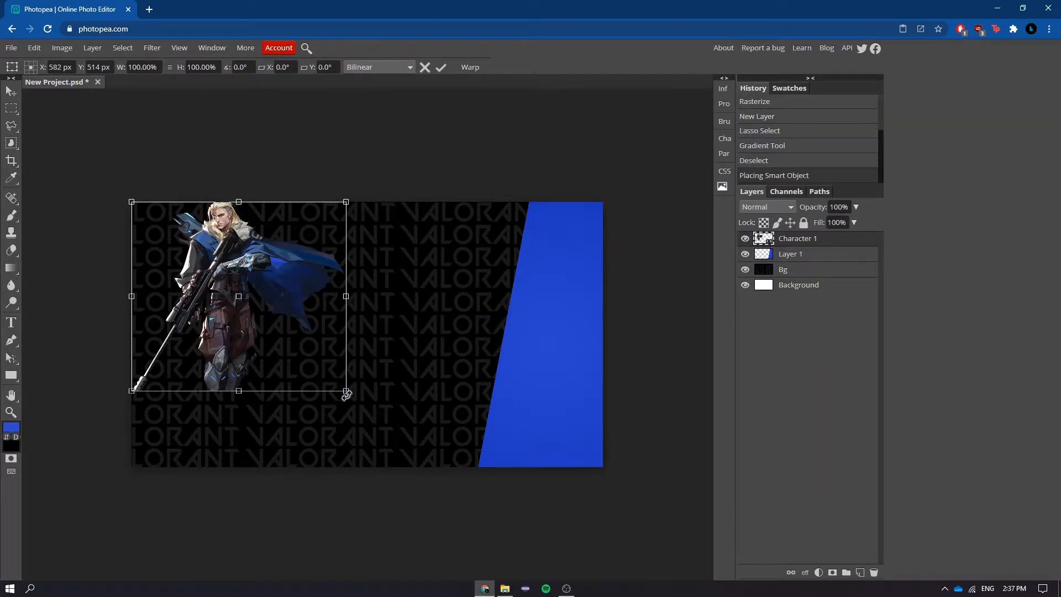
left_click_drag(348, 392, 430, 429)
left_click_drag(258, 356, 470, 361)
left_click_drag(647, 198, 662, 200)
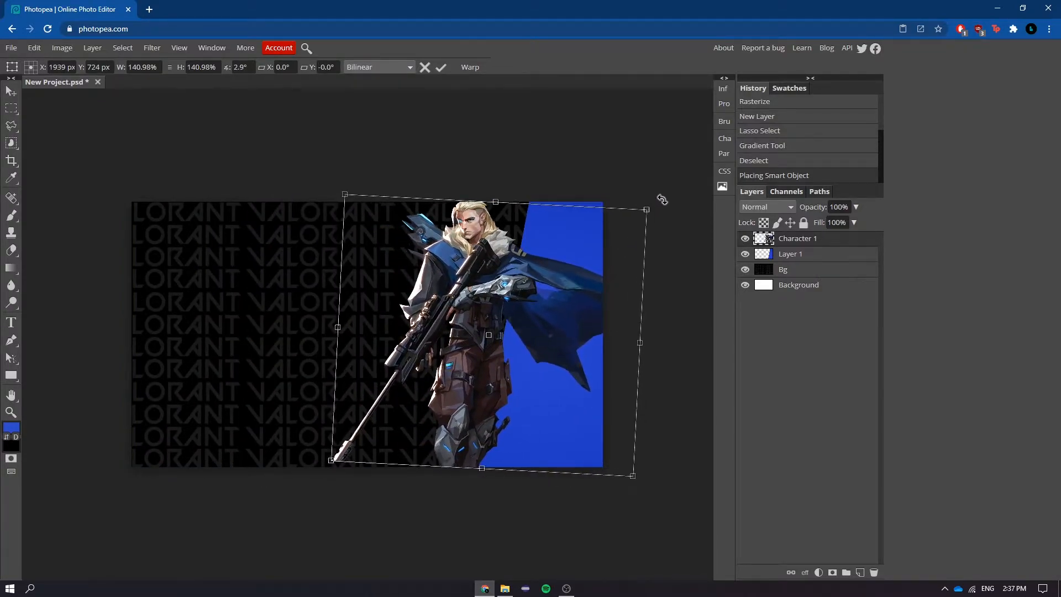
left_click_drag(524, 286, 537, 284)
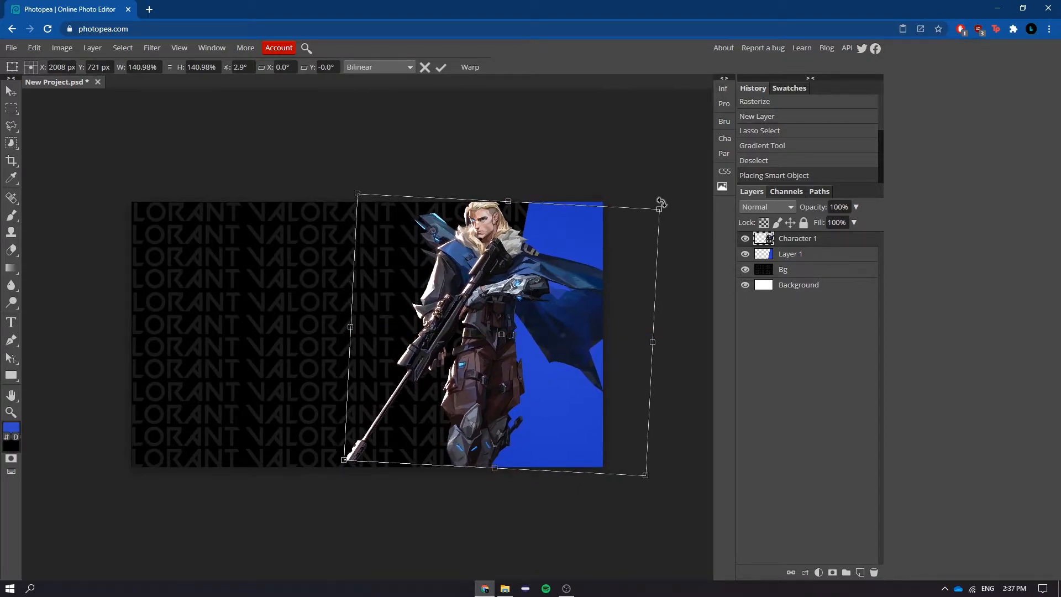
left_click_drag(660, 209, 666, 204)
mouse_move(545, 283)
left_mouse_down()
mouse_move(555, 286)
mouse_move(546, 283)
left_mouse_up()
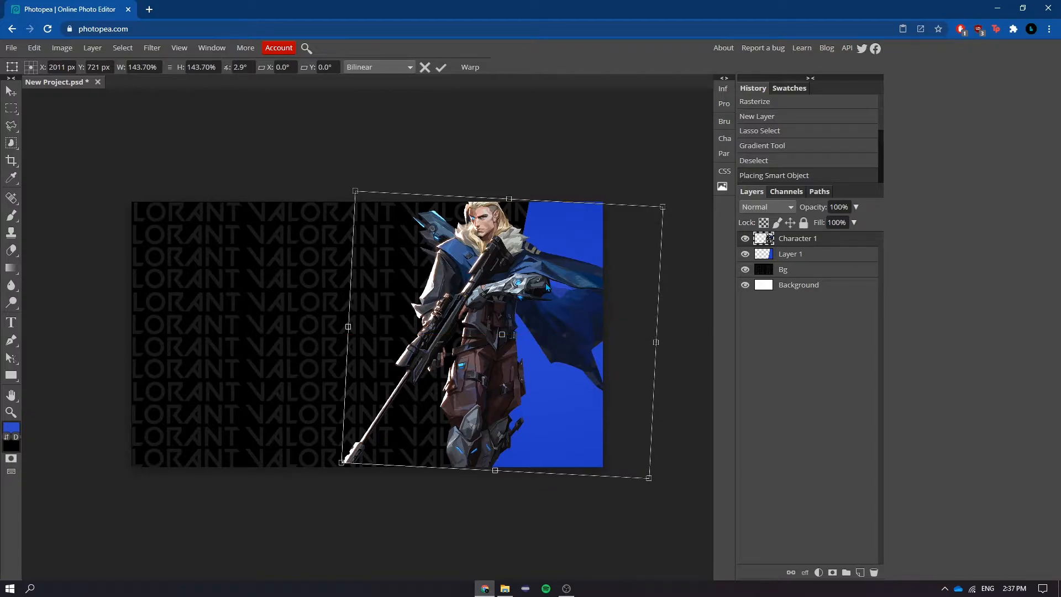
key("Return")
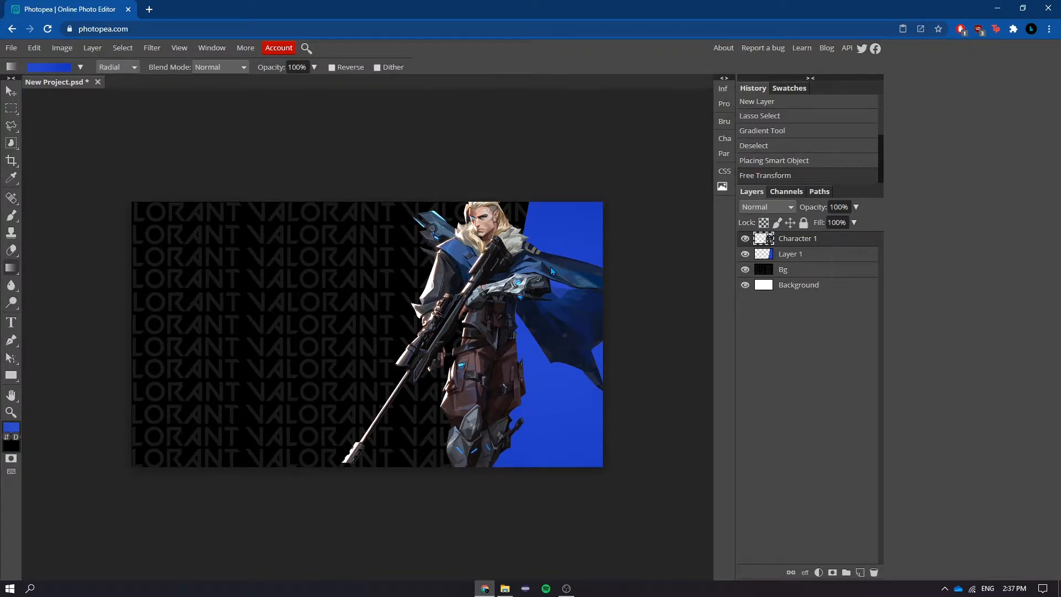
Rename Layer 1, which holds the blue gradient shape, to "Blue Layer".
left_click(791, 256)
double_click(791, 254)
type("D")
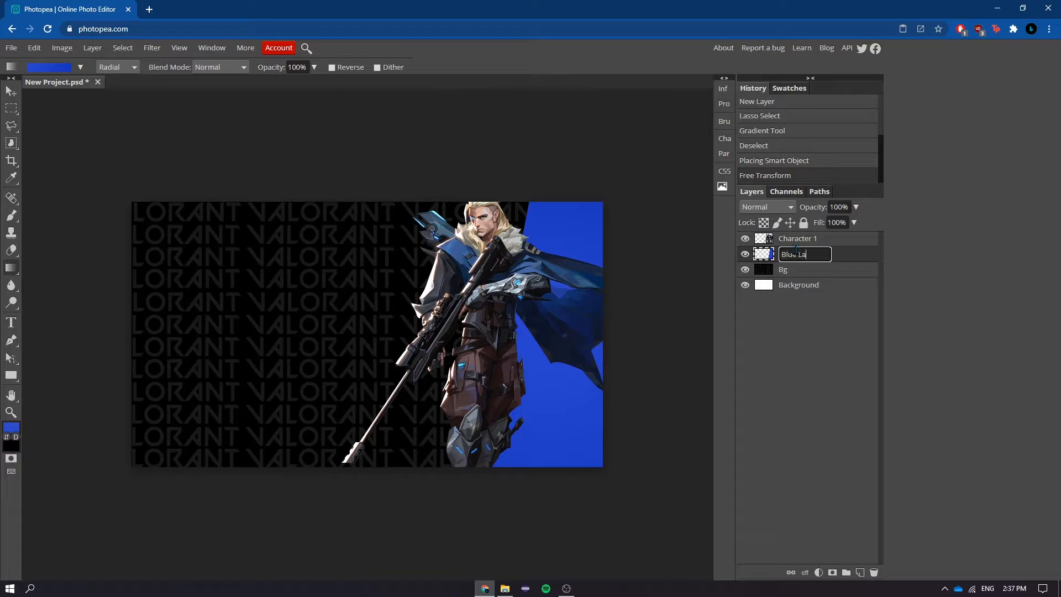
key("Return")
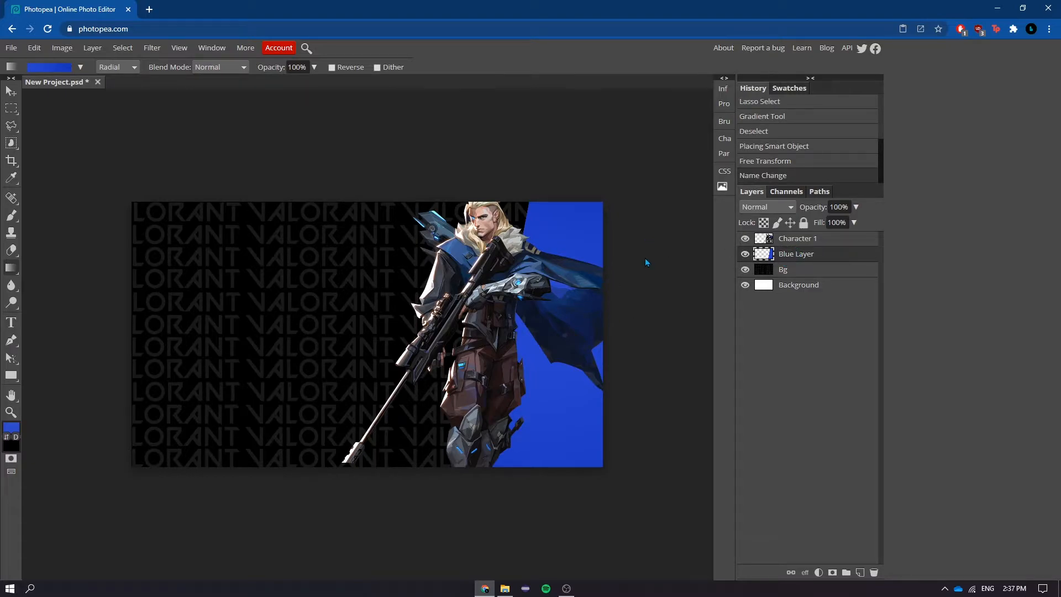
Enlarge the Brush tool's tip, try a stroke along the blue shape's slanted edge on Blue Layer, and undo it.
left_click(10, 216)
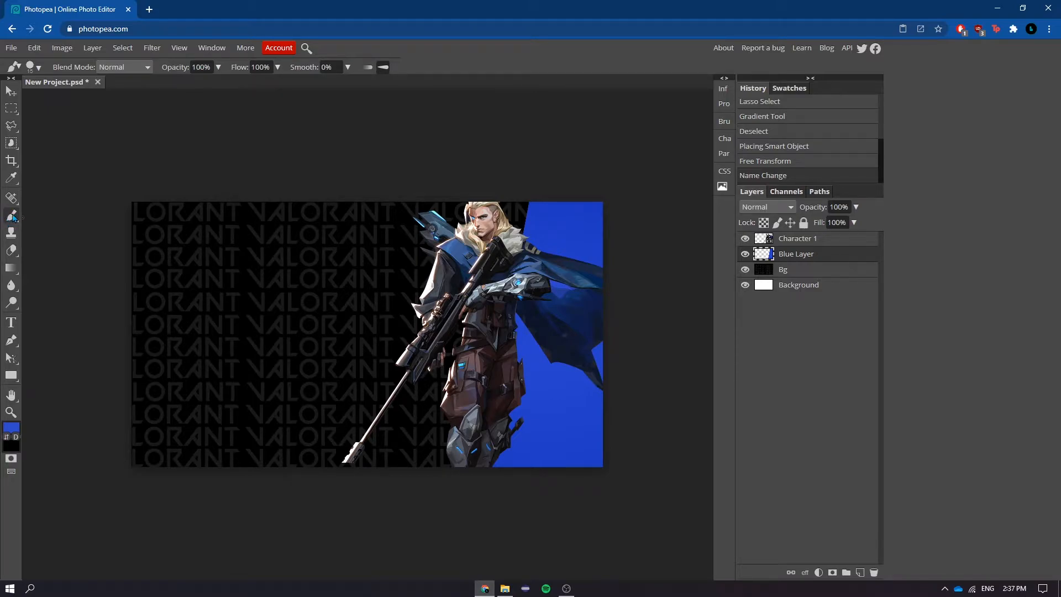
left_click(31, 67)
left_click_drag(59, 102, 81, 103)
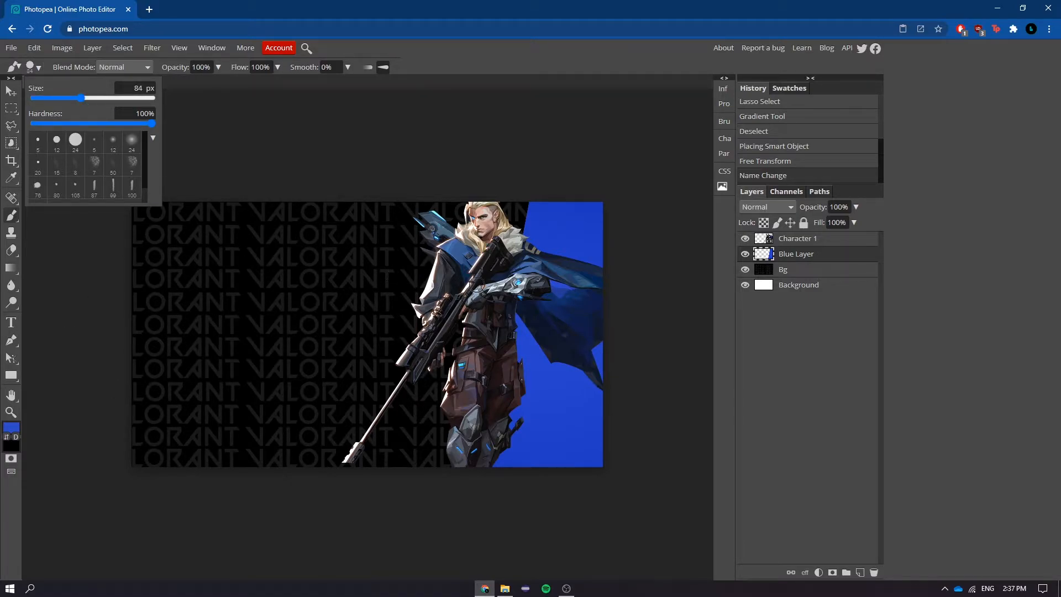
mouse_move(535, 239)
left_mouse_down()
mouse_move(517, 221)
mouse_move(500, 266)
mouse_move(505, 298)
left_mouse_up()
key("ctrl+z")
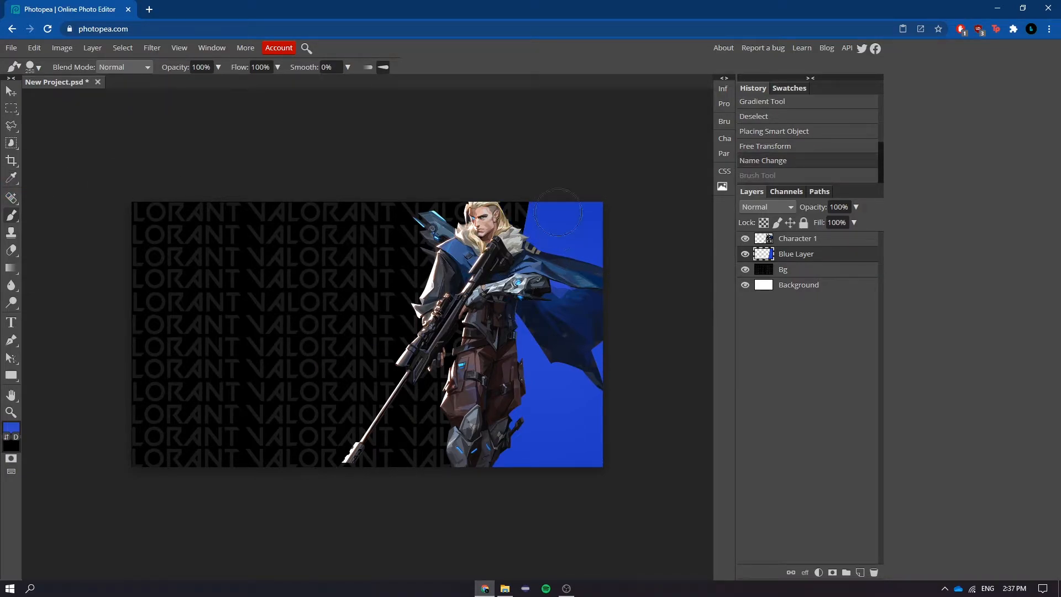
Sample the blue shape's colour and brush it onto Blue Layer to extend the blue behind the character's head.
left_click(11, 177)
left_click(546, 229)
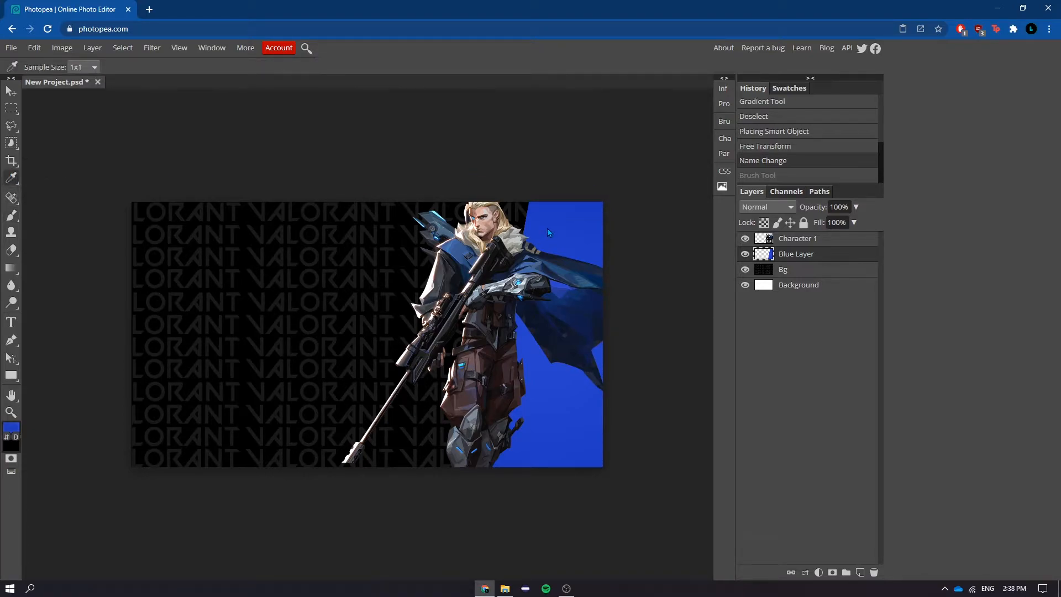
left_click(11, 215)
mouse_move(530, 193)
left_mouse_down()
mouse_move(507, 232)
mouse_move(505, 213)
mouse_move(503, 222)
left_mouse_up()
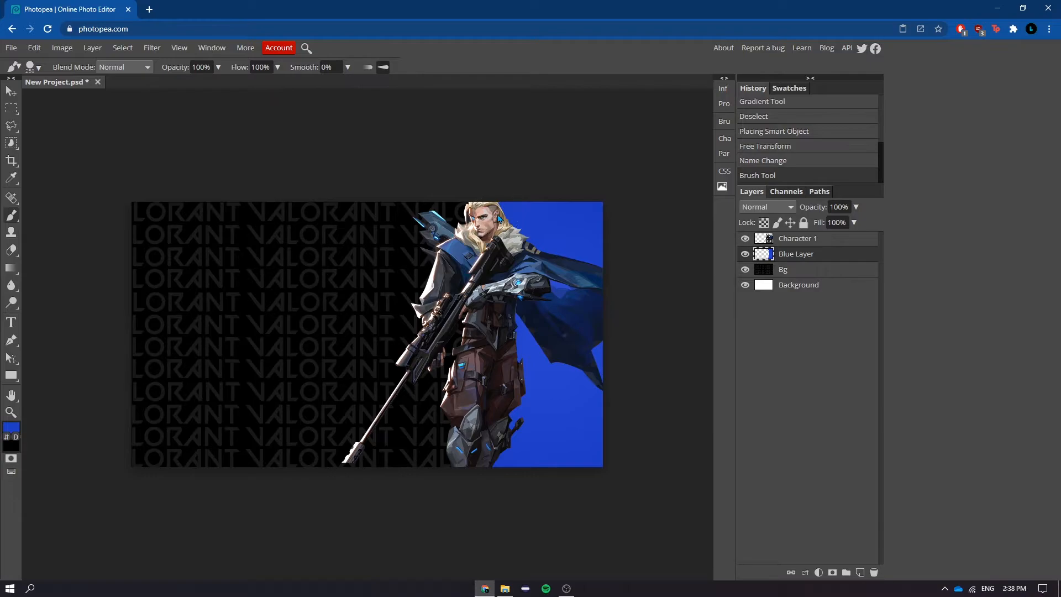
scroll(512, 215, "up", 5)
scroll(512, 215, "down", 2)
scroll(511, 214, "up", 1)
key("ctrl+z")
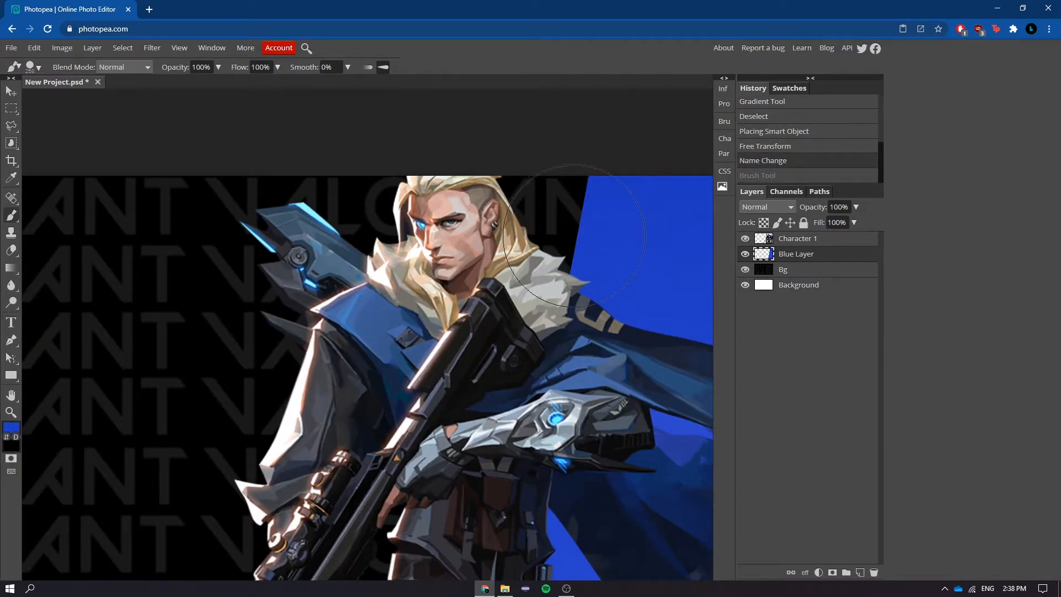
mouse_move(569, 257)
left_mouse_down()
mouse_move(567, 186)
mouse_move(540, 331)
mouse_move(504, 171)
mouse_move(539, 180)
left_mouse_up()
scroll(515, 313, "down", 4)
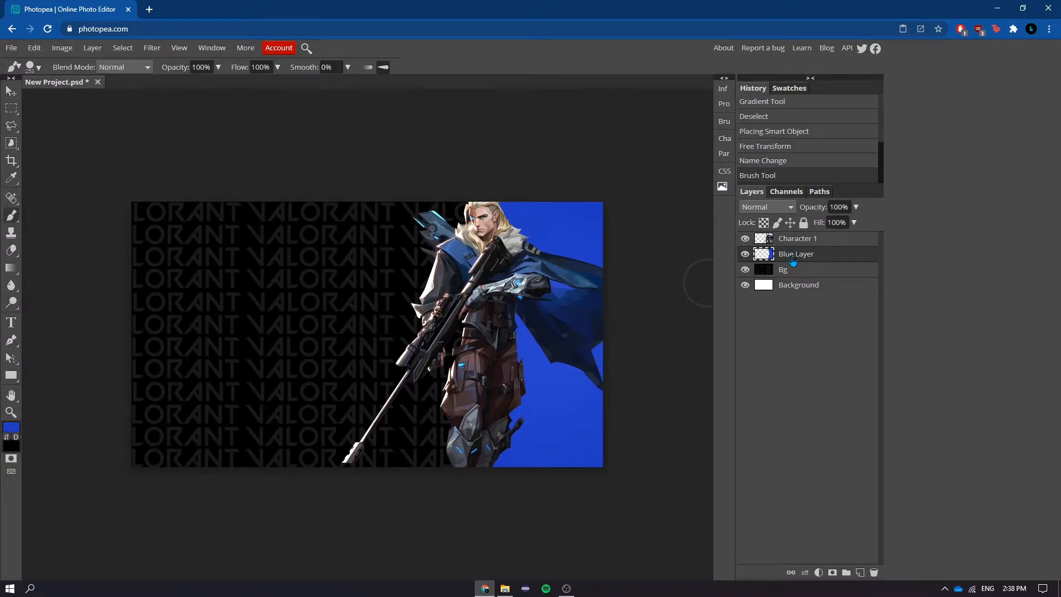
Place Bg.jpg from the Assets folder above Blue Layer, scaled to about 201% to cover the whole canvas.
scroll(332, 331, "up", 4)
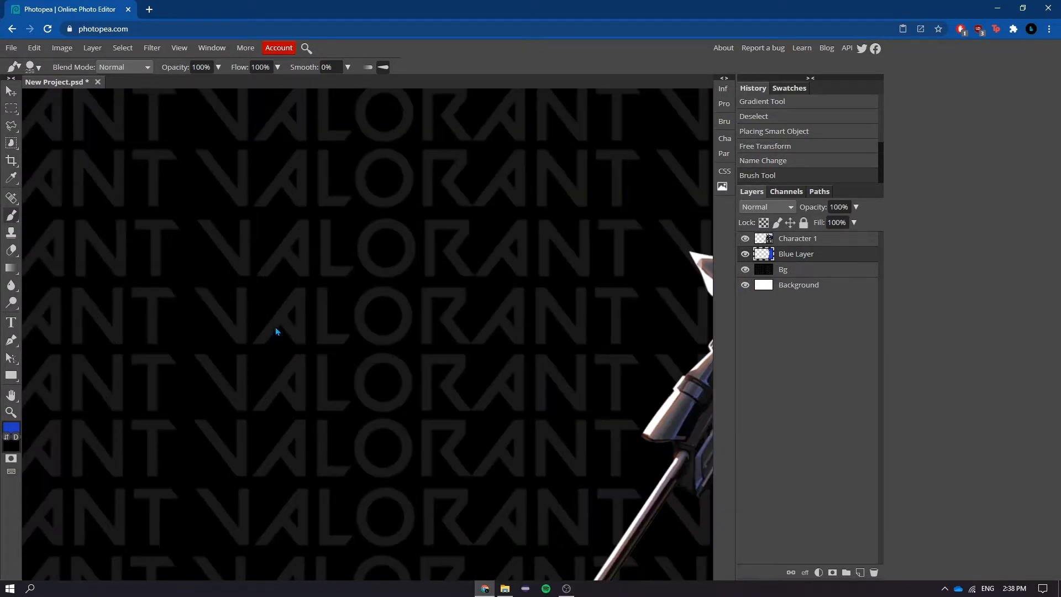
scroll(350, 331, "down", 3)
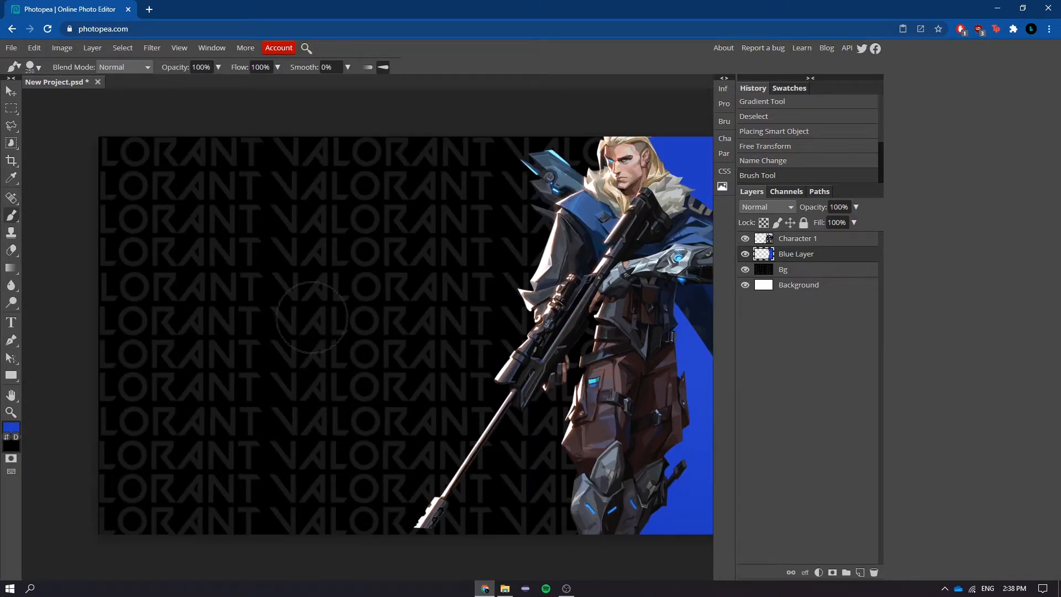
key("alt+Tab")
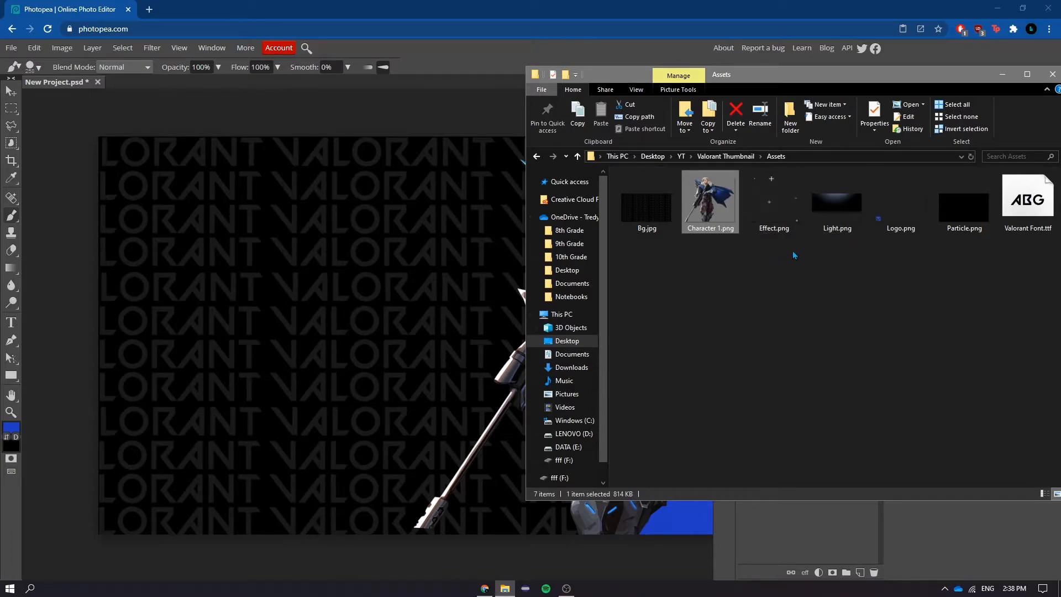
left_click(813, 282)
left_click_drag(629, 223, 321, 269)
left_click_drag(448, 337, 641, 441)
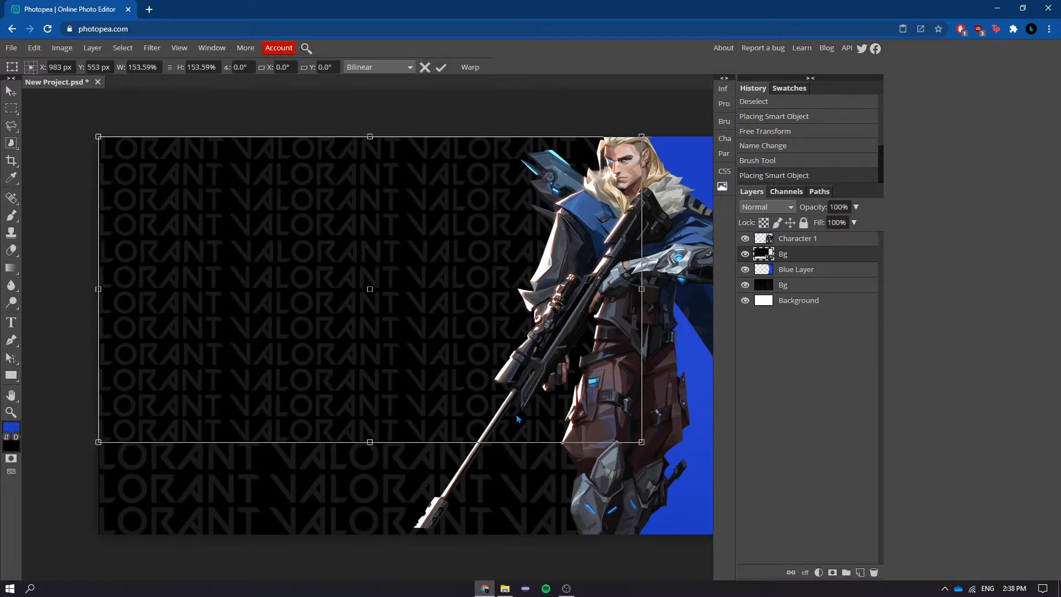
scroll(516, 415, "down", 2)
scroll(493, 406, "up", 1)
left_click_drag(492, 405, 606, 468)
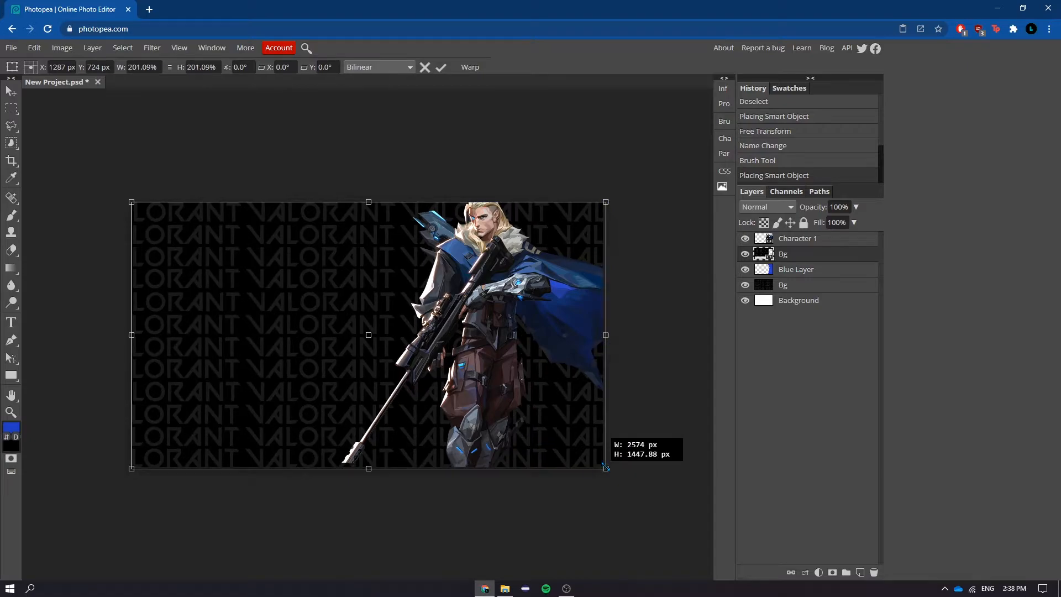
key("Return")
key("b")
Rasterize the newly placed Bg layer above Blue Layer.
right_click(802, 259)
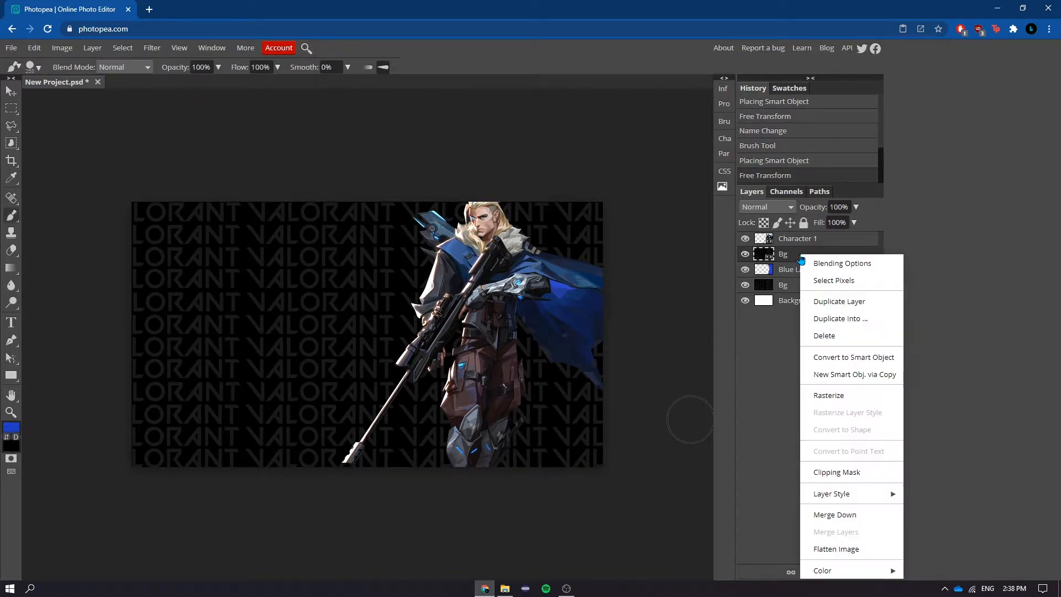
left_click(835, 394)
right_click(796, 255)
left_click(791, 256)
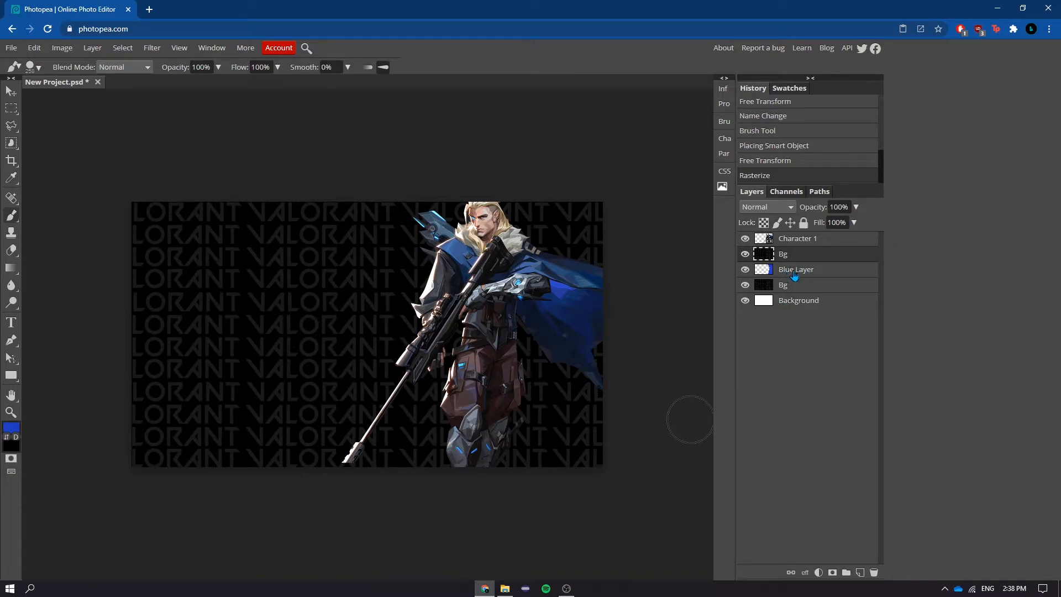
Clip the upper Bg layer to Blue Layer and set its blend mode to Overlay.
right_click(795, 258)
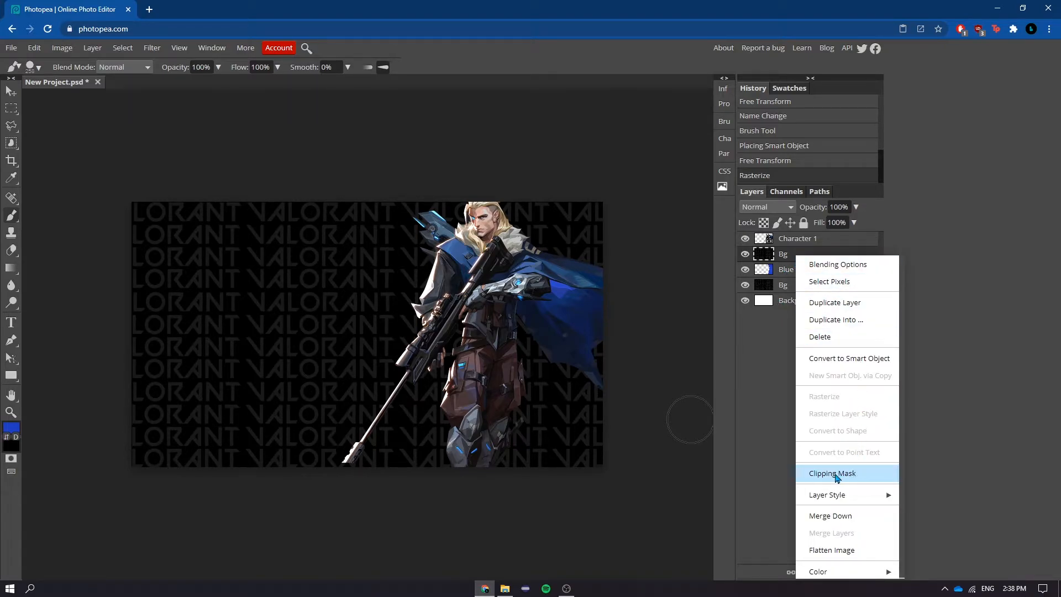
left_click(834, 473)
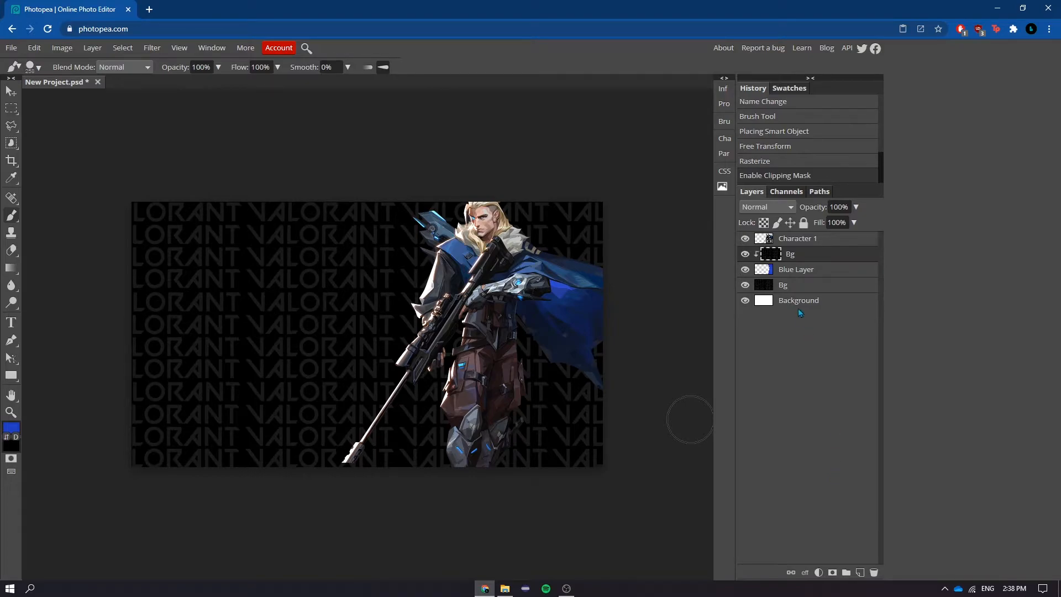
left_click(768, 208)
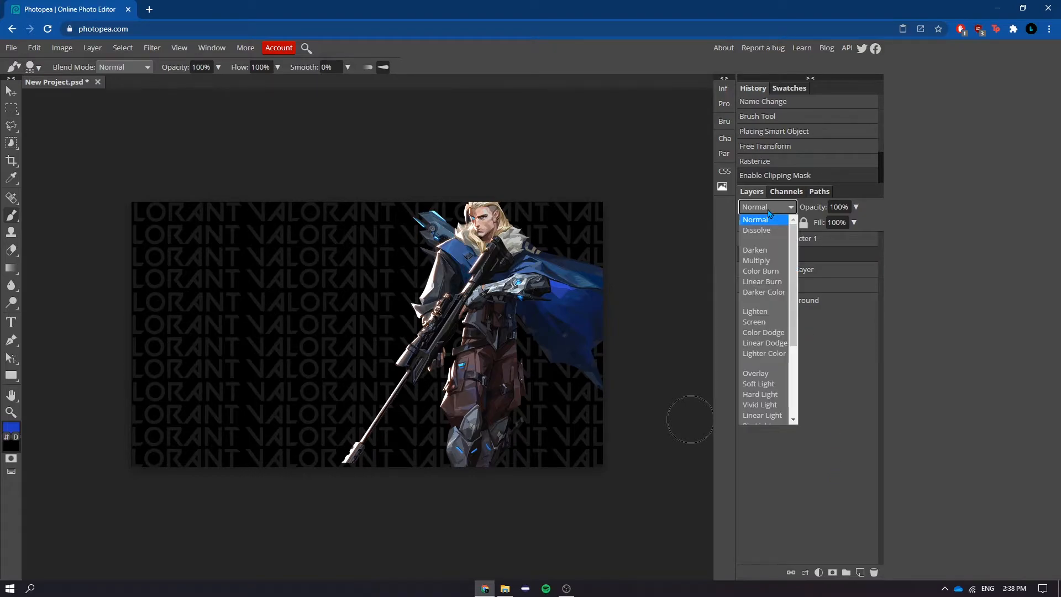
left_click(765, 374)
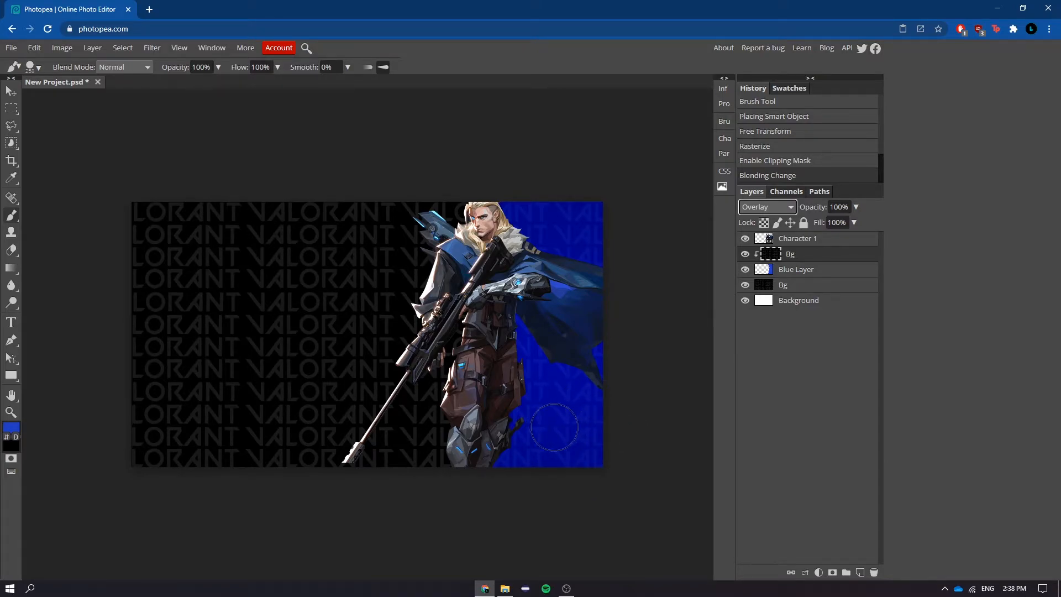
Rasterize the Character 1 layer and add a new layer above it named "Character Tint".
right_click(802, 244)
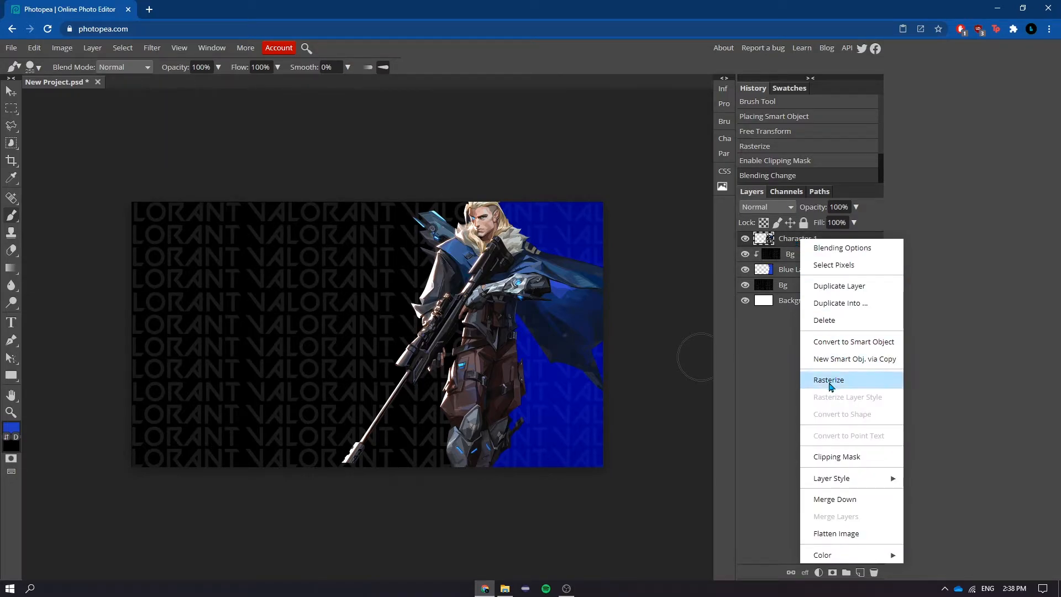
left_click(826, 380)
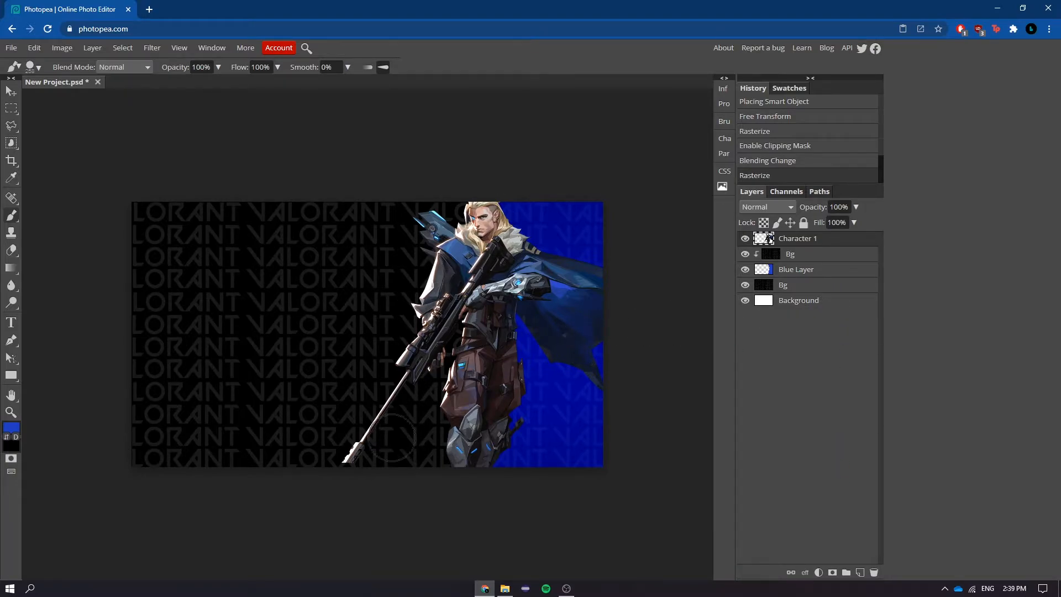
left_click(860, 573)
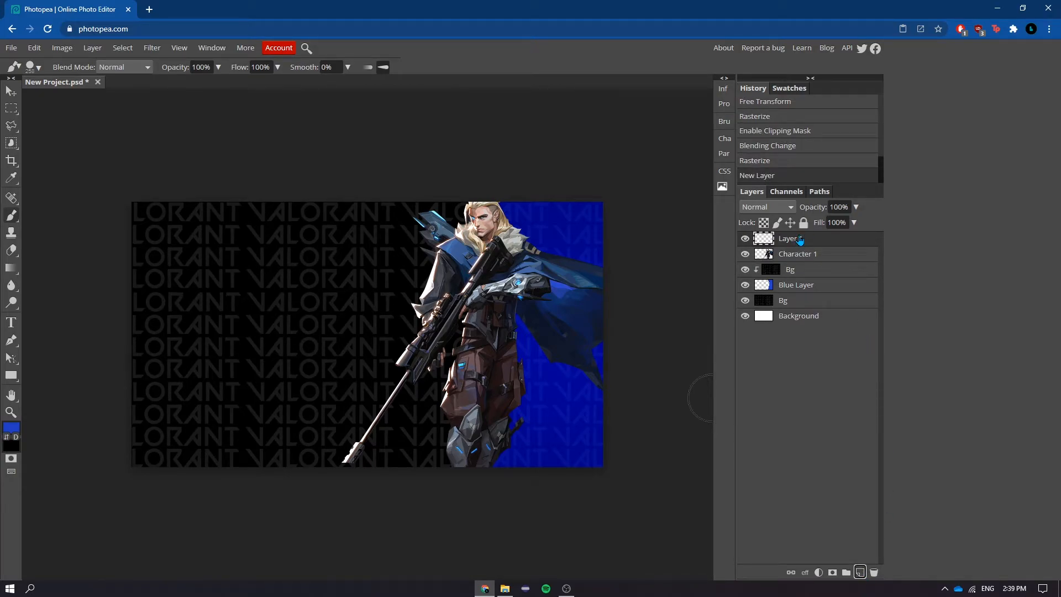
double_click(796, 240)
type("Character")
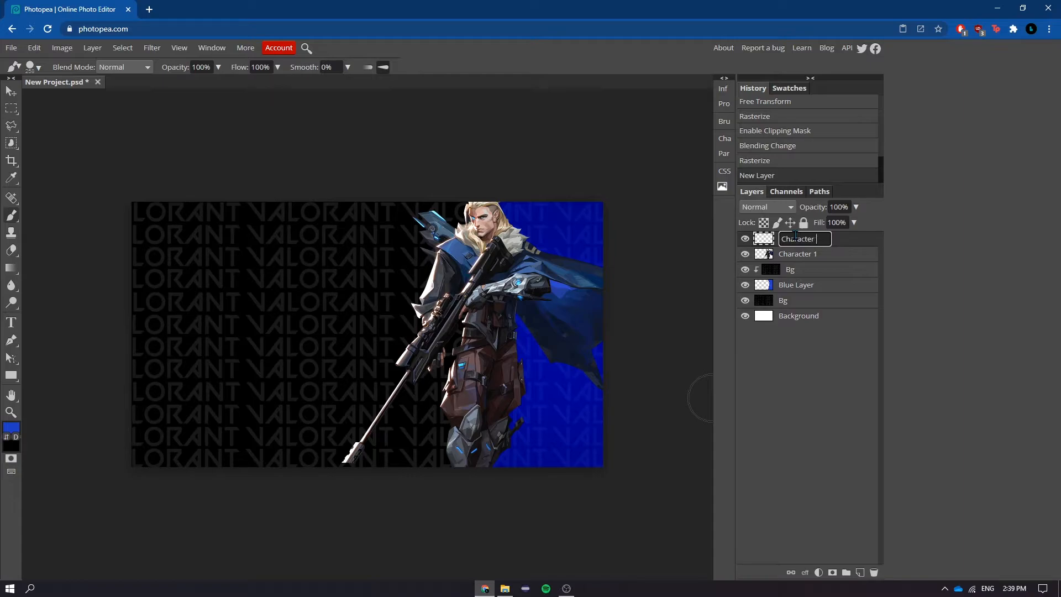
type(" Tint")
key("Return")
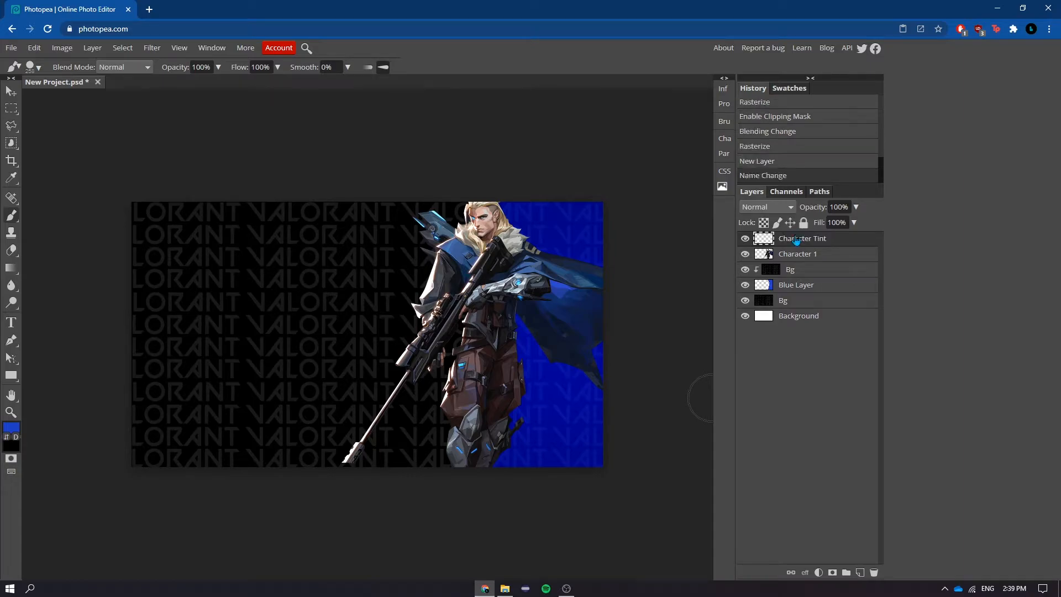
Keep 1f3bc2 as the foreground colour and set the Brush tip's size to 562 px.
left_click(11, 428)
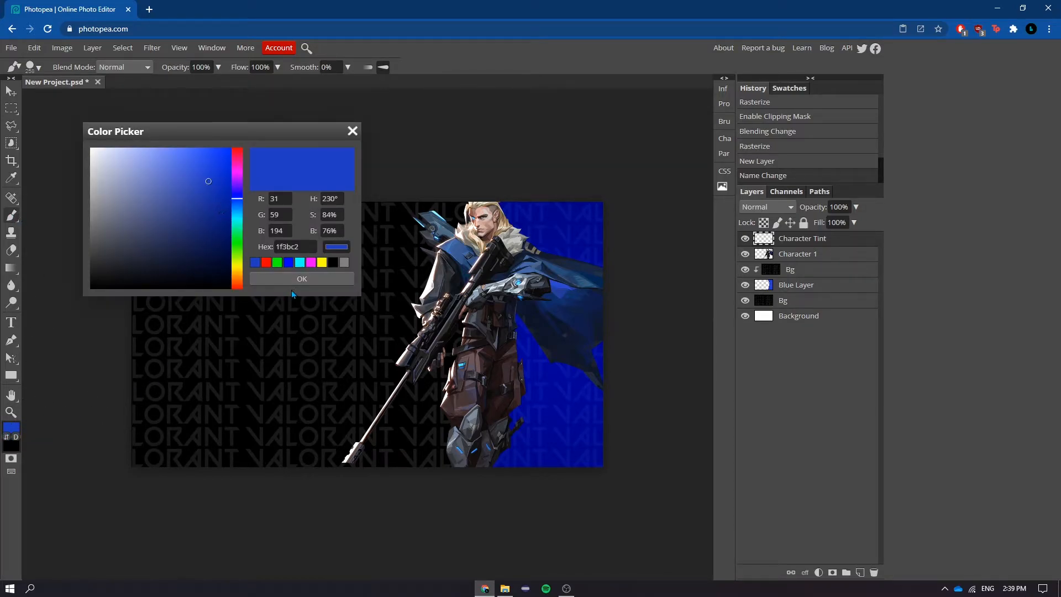
left_click(303, 280)
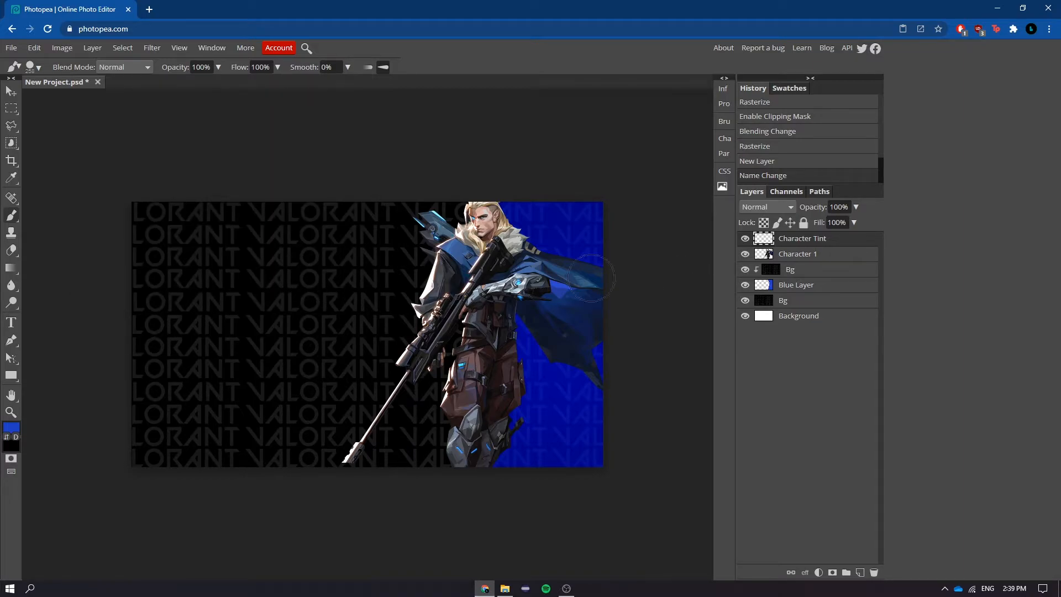
left_click(33, 67)
left_click_drag(127, 100, 131, 100)
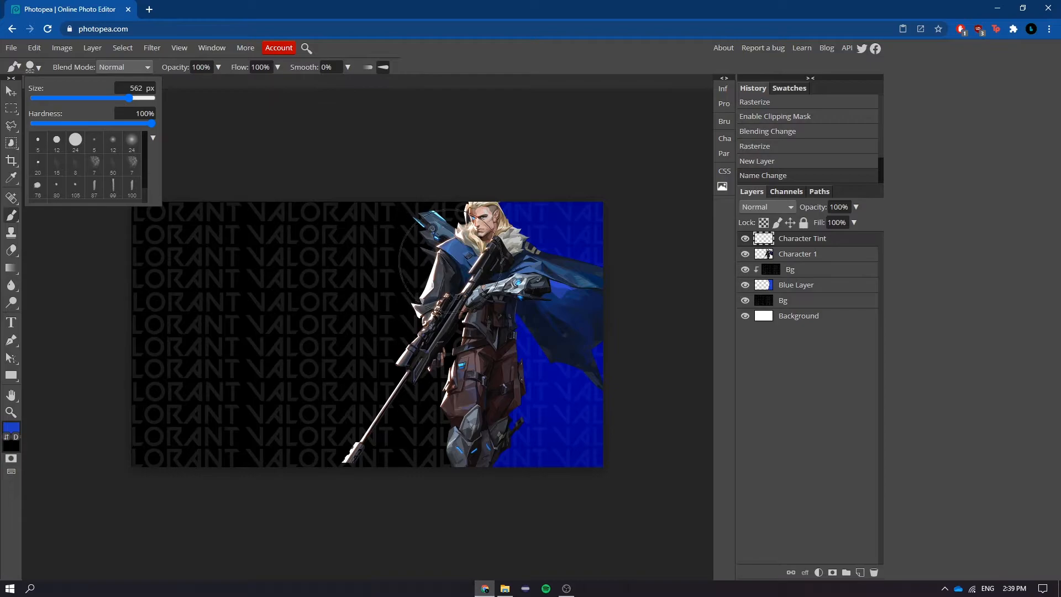
Try a blue stroke over the character on the unclipped Character Tint layer and undo it.
left_click(798, 245)
mouse_move(475, 254)
left_mouse_down()
mouse_move(453, 398)
mouse_move(409, 265)
mouse_move(414, 387)
left_mouse_up()
key("ctrl+z")
Clip Character Tint to Character 1 and paint the entire character blue on it.
right_click(802, 239)
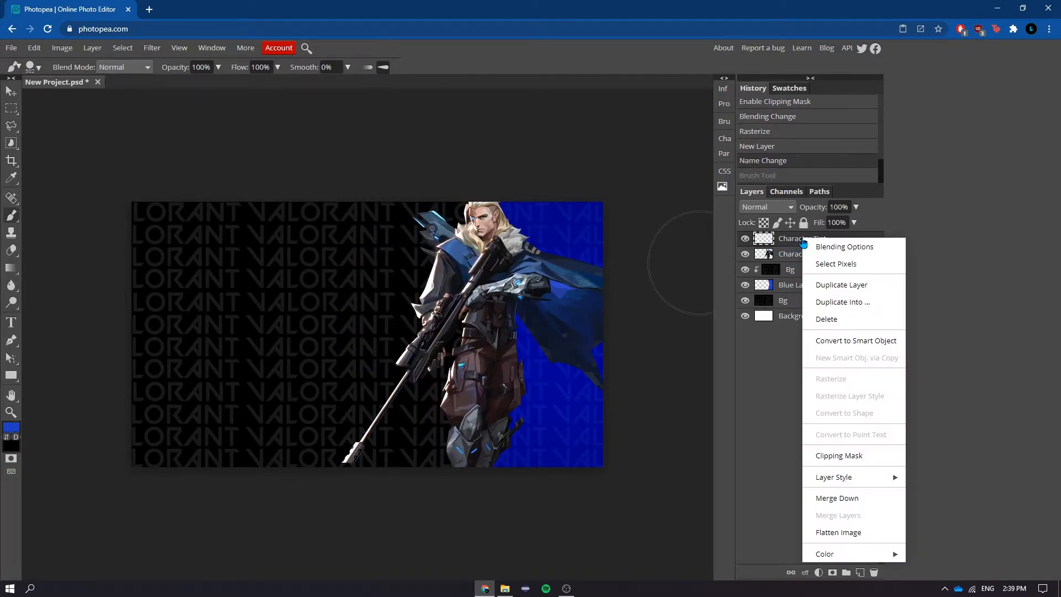
left_click(849, 456)
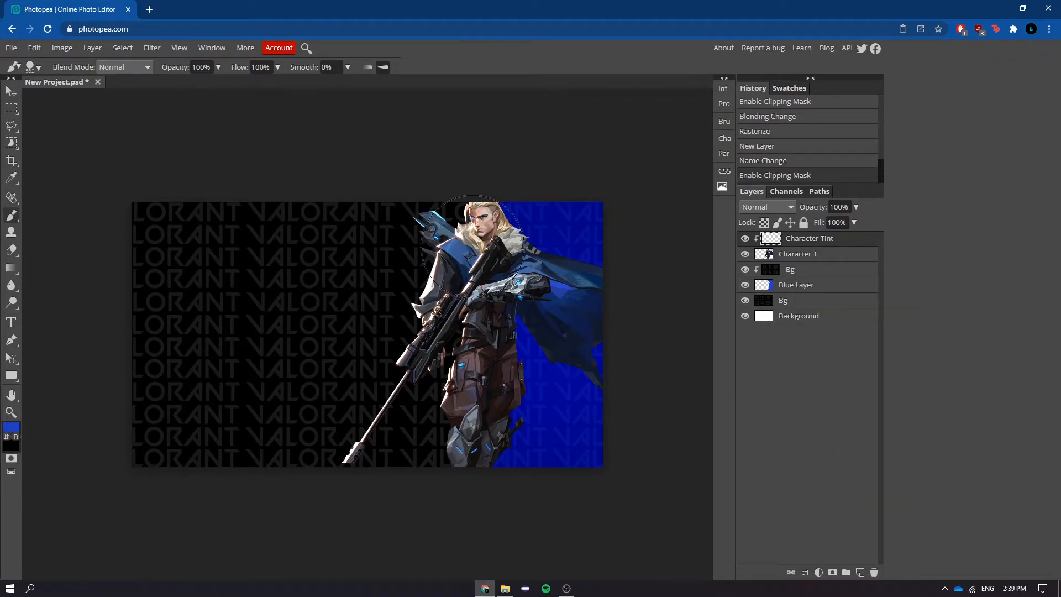
mouse_move(498, 213)
left_mouse_down()
mouse_move(450, 396)
mouse_move(465, 269)
mouse_move(452, 267)
mouse_move(344, 477)
mouse_move(535, 296)
mouse_move(479, 415)
mouse_move(615, 335)
mouse_move(611, 287)
mouse_move(608, 393)
left_mouse_up()
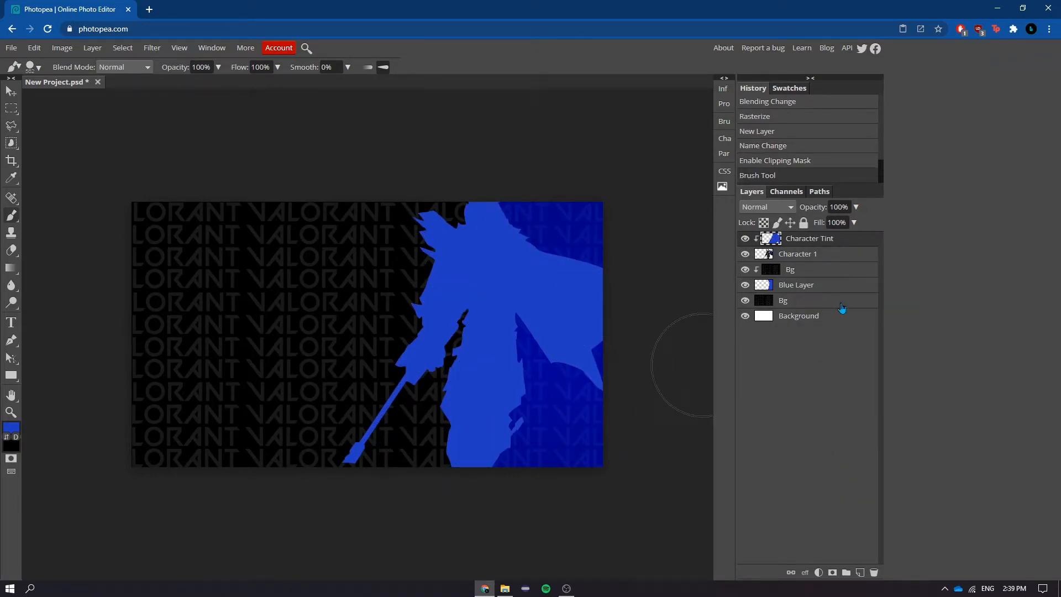
Set Character Tint's blend mode to Hue and inspect the tinted character up close.
left_click(767, 209)
scroll(766, 309, "down", 2)
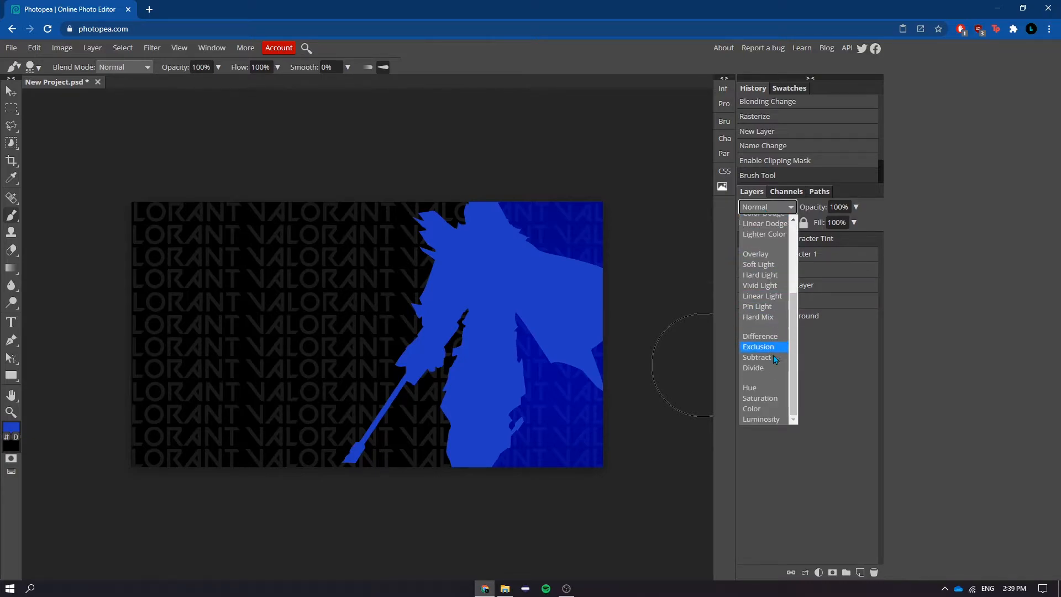
left_click(765, 389)
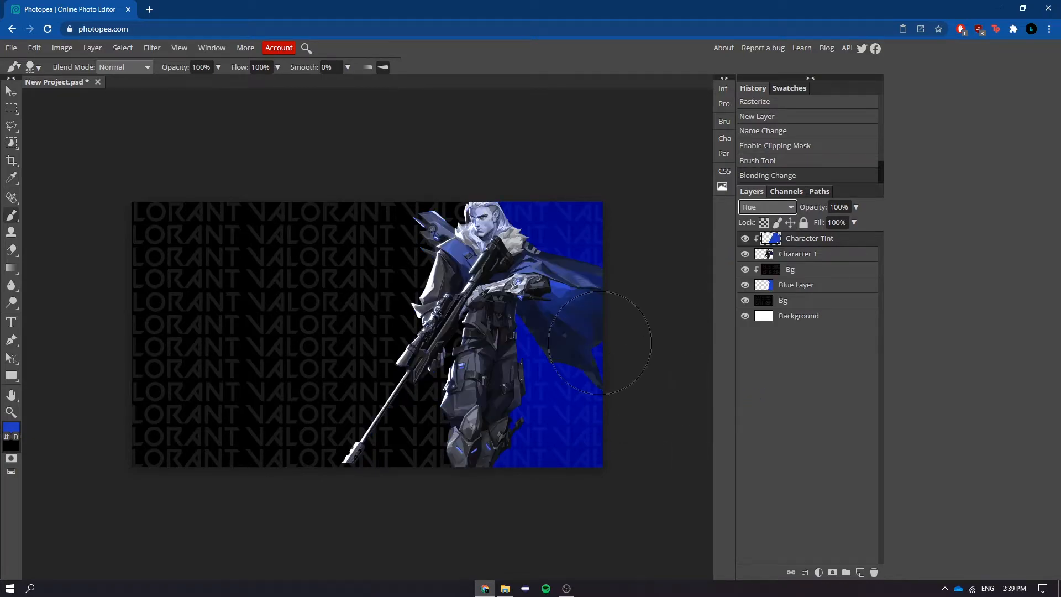
left_click(745, 238)
scroll(551, 372, "up", 5)
scroll(552, 372, "down", 5)
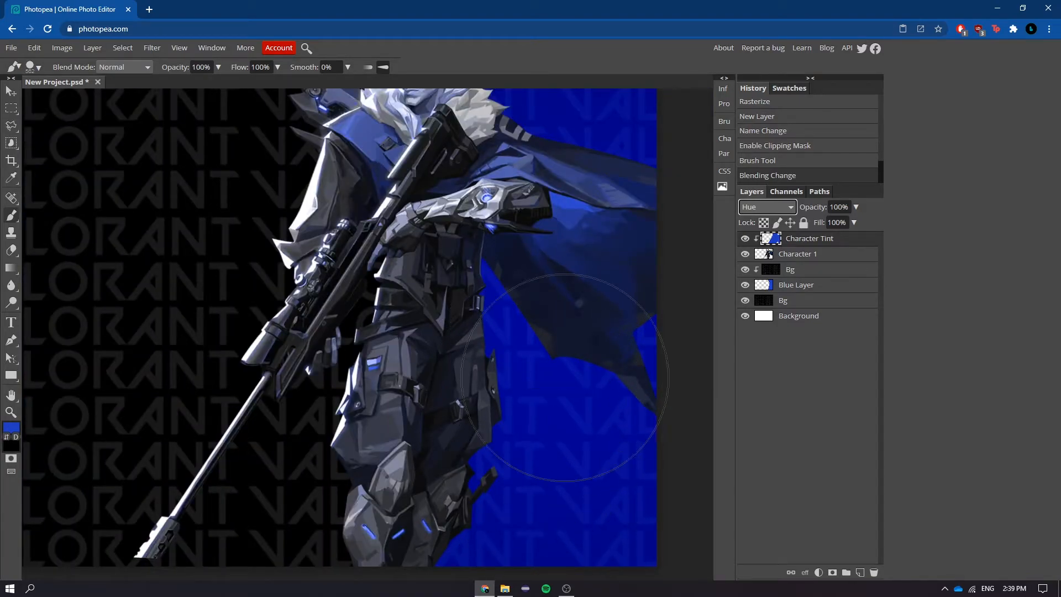
scroll(570, 432, "down", 3)
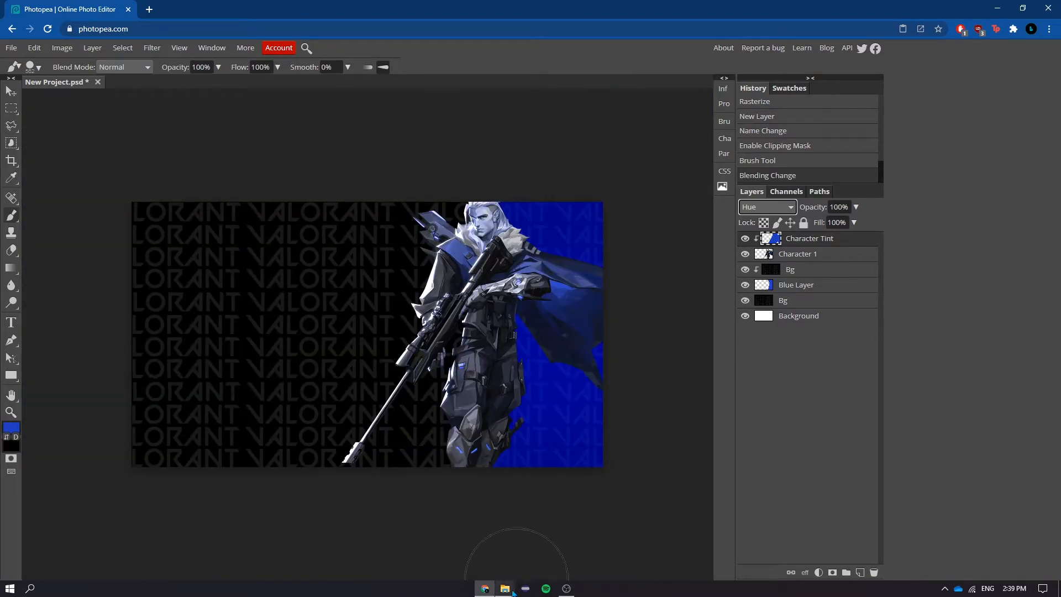
Place Effect.png from the Assets folder over the canvas's lower-right blue area, scaled to about 299% by 310% and rotated 14.3°.
left_click(505, 590)
left_click_drag(774, 202, 324, 334)
left_click_drag(190, 254, 341, 358)
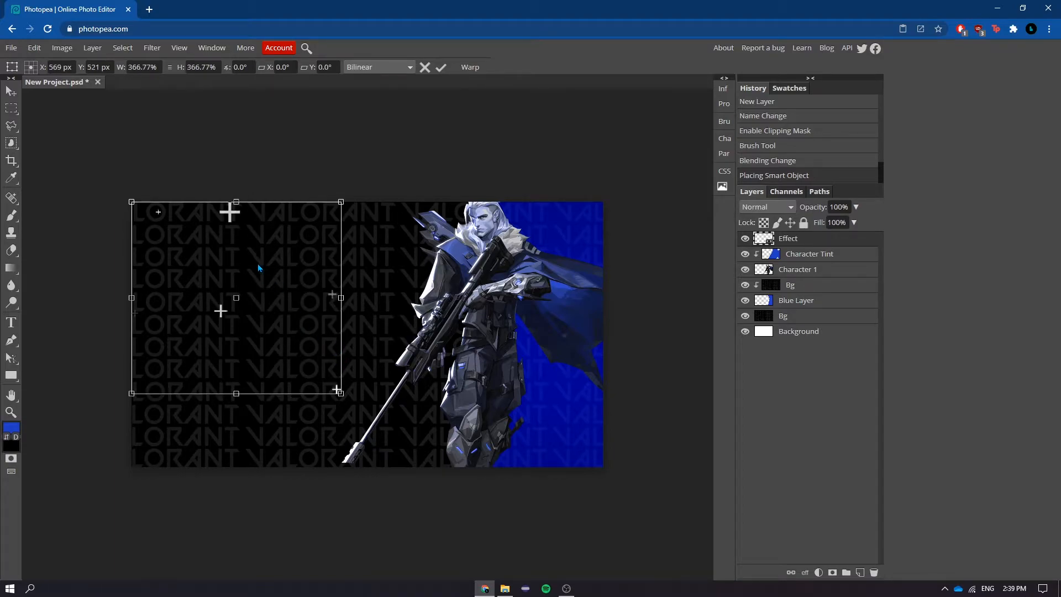
left_click_drag(256, 269, 628, 390)
left_click_drag(652, 319, 678, 337)
left_click_drag(618, 402, 582, 409)
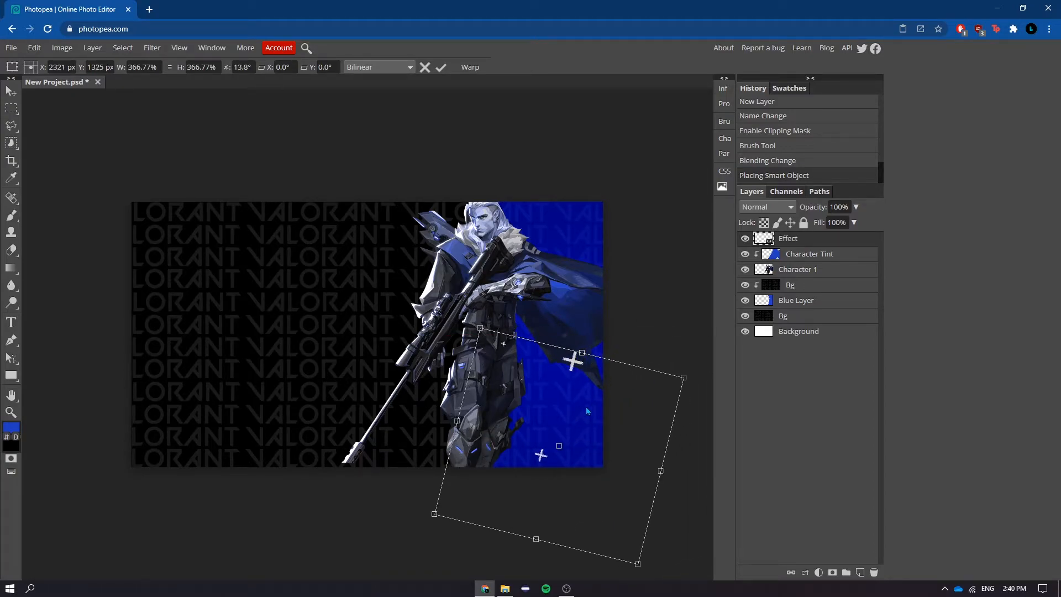
left_click_drag(678, 386, 658, 388)
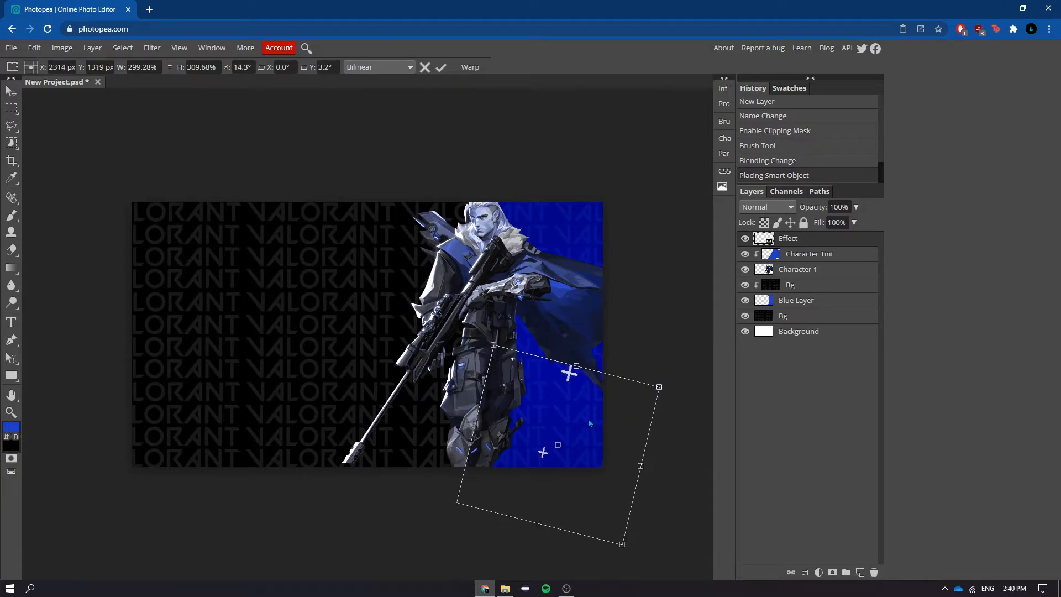
key("Return")
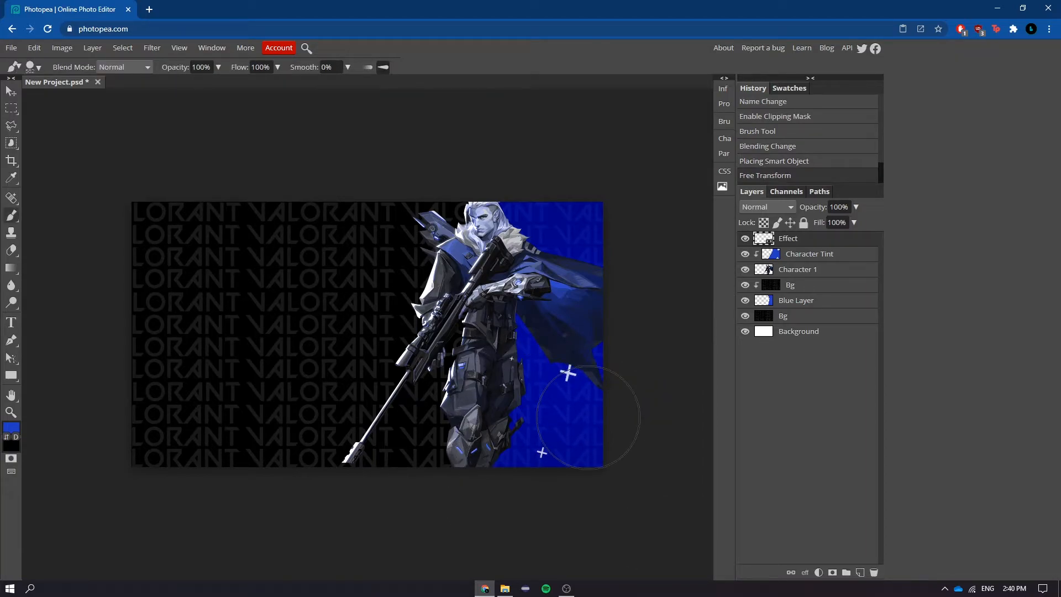
Rasterize the Effect layer and set its blend mode to Overlay.
right_click(787, 240)
left_click(818, 381)
left_click(768, 206)
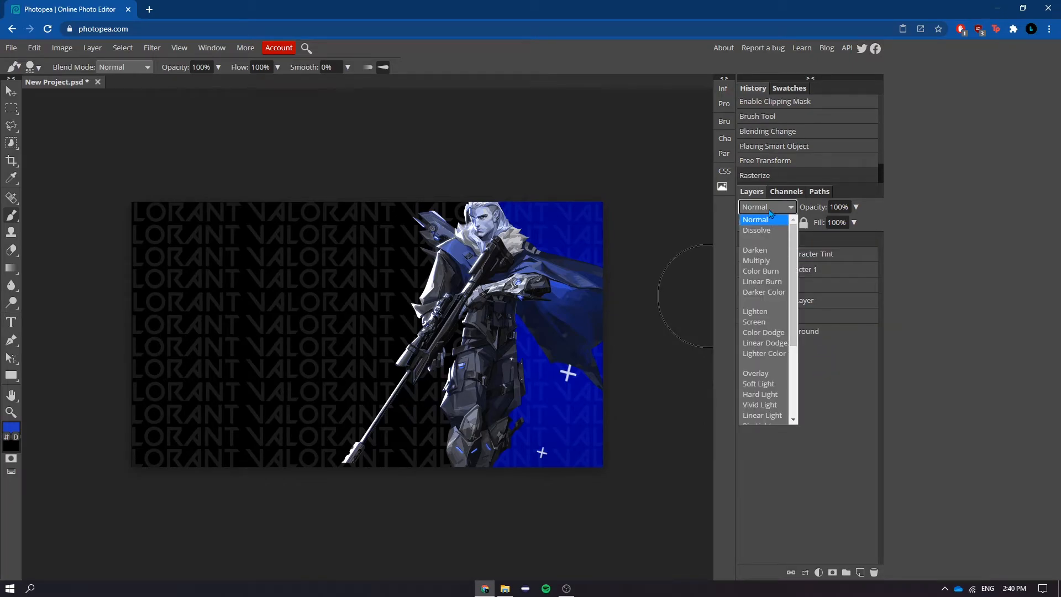
left_click(761, 376)
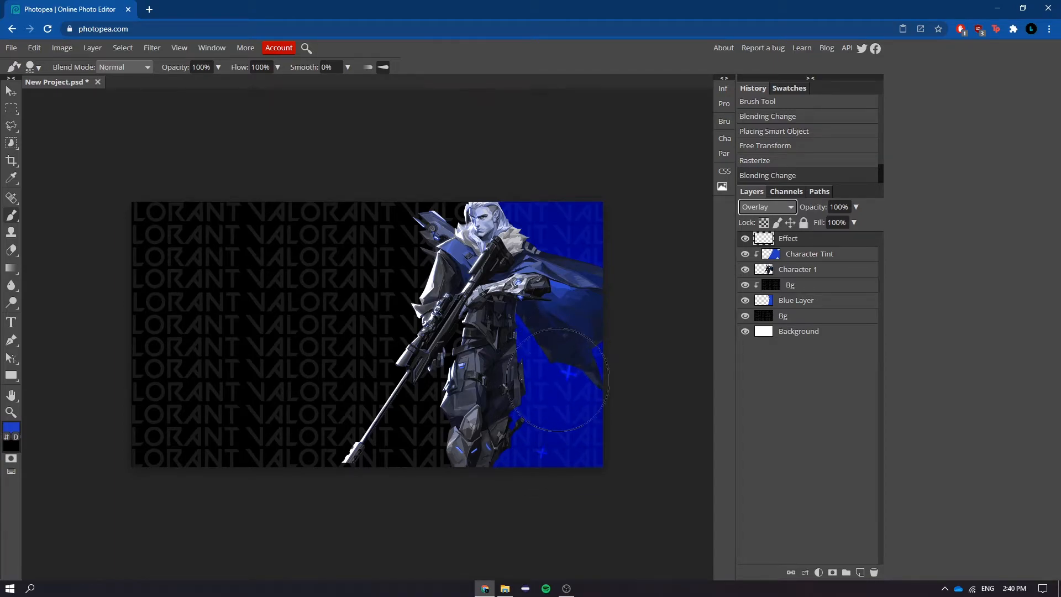
Place Effect.png from the Assets folder again, over the canvas's upper-right blue area, scaled to about 238%.
left_click(505, 588)
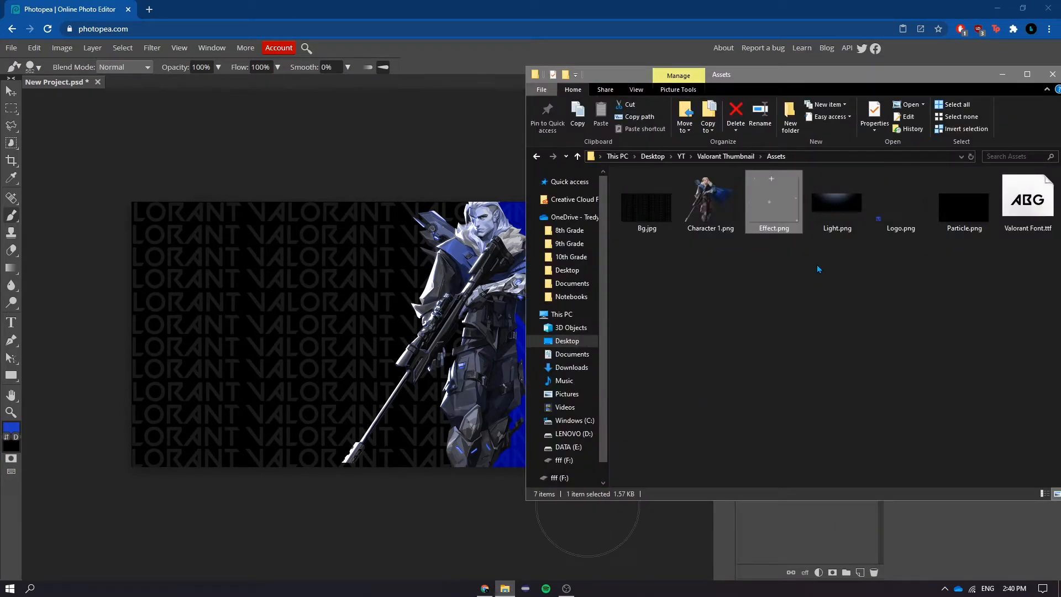
left_click_drag(780, 200, 372, 325)
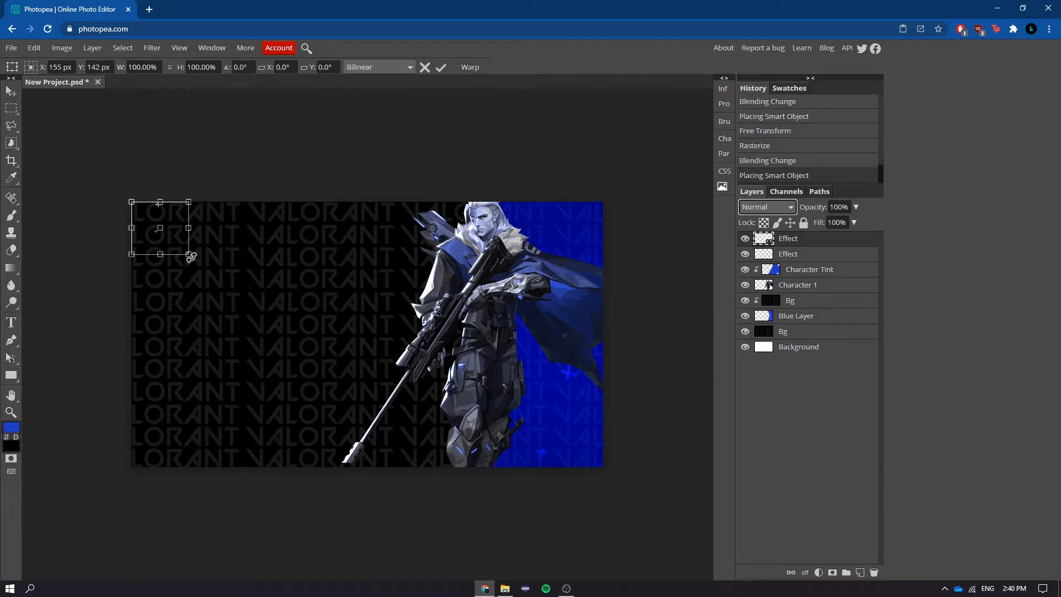
left_click_drag(237, 285, 268, 303)
left_click_drag(201, 268, 583, 278)
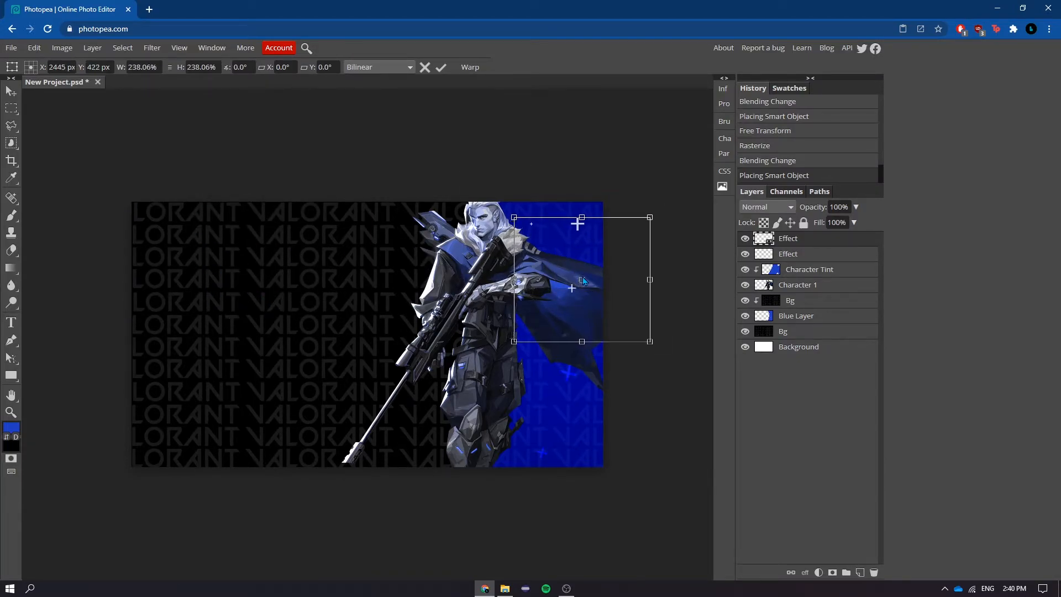
key("Return")
key("b")
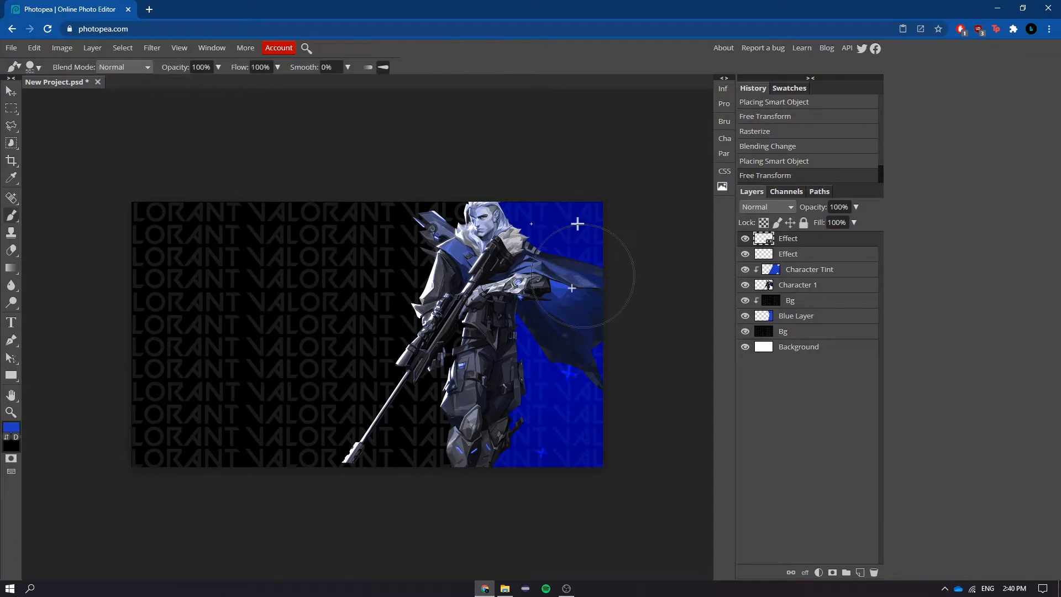
Rasterize the newly placed upper Effect layer and set its blend mode to Overlay.
right_click(796, 241)
left_click(825, 379)
left_click(767, 207)
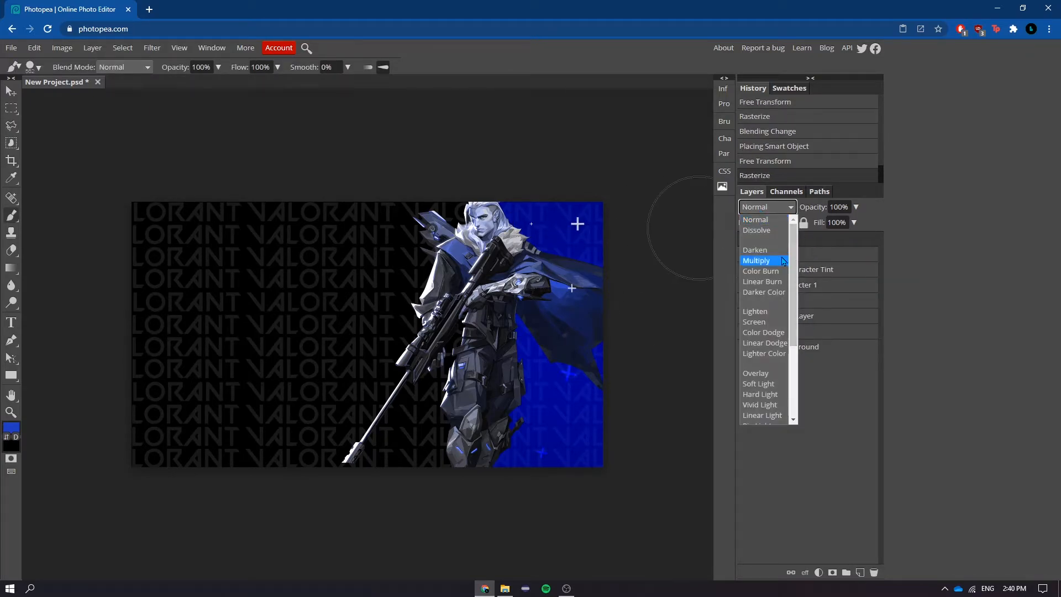
left_click(767, 373)
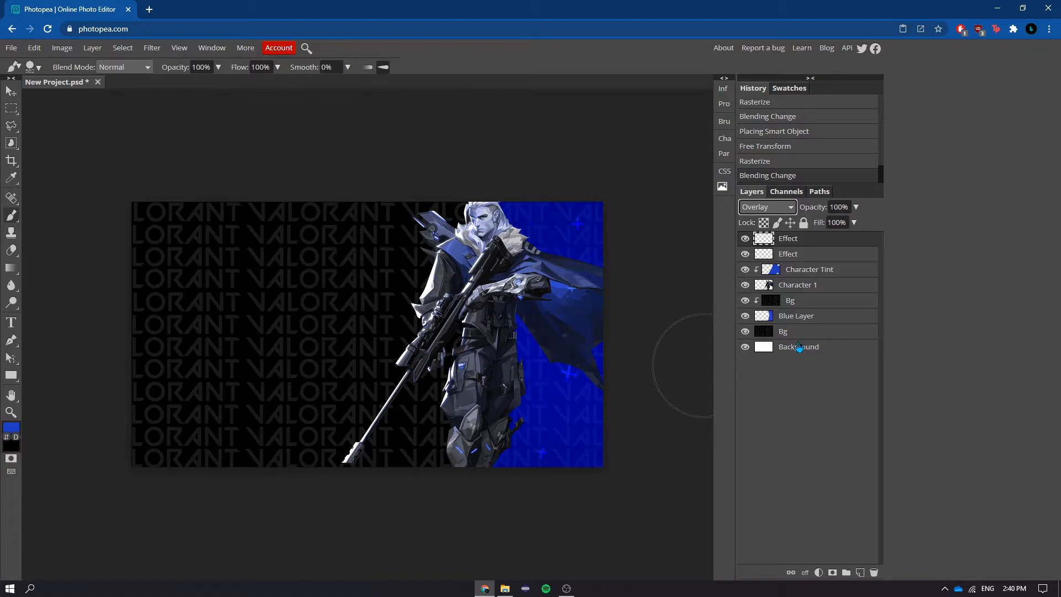
Move both Effect layers beneath Character 1, directly above the clipped Bg layer.
left_click(812, 253)
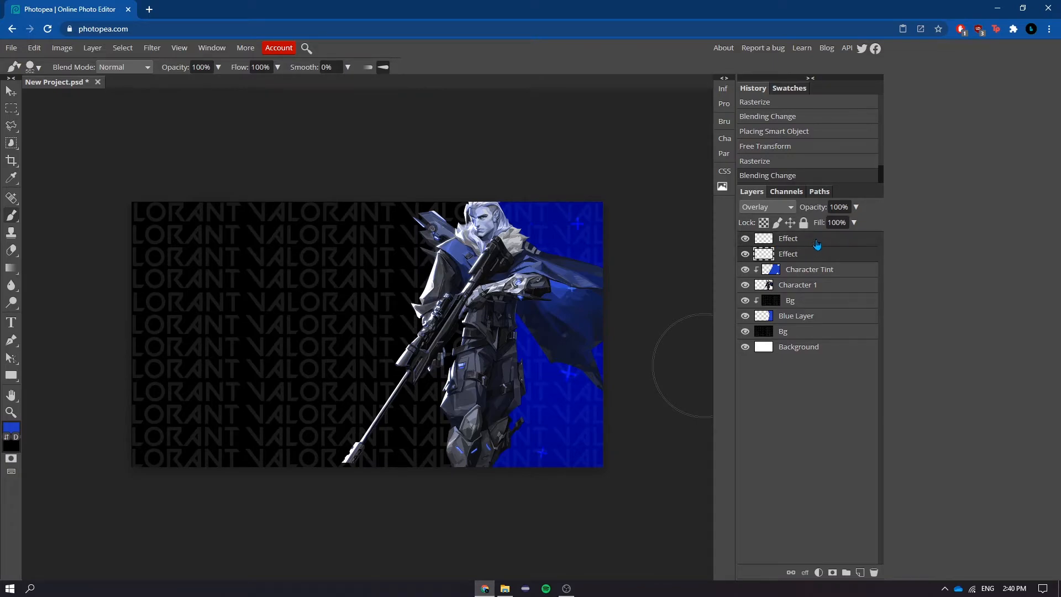
mouse_move(810, 250)
left_mouse_down()
mouse_move(807, 261)
mouse_move(855, 290)
mouse_move(860, 308)
mouse_move(850, 294)
left_mouse_up()
left_click_drag(804, 242, 825, 277)
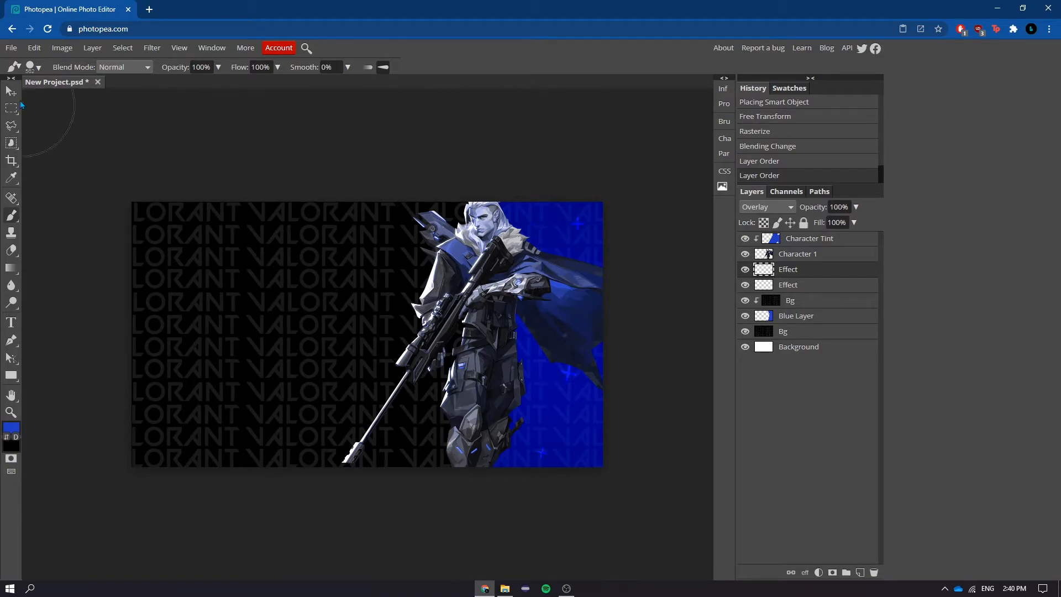
Add a new layer above Character Tint and make a rectangular selection around the whole canvas.
key("v")
left_click(807, 239)
left_click(860, 572)
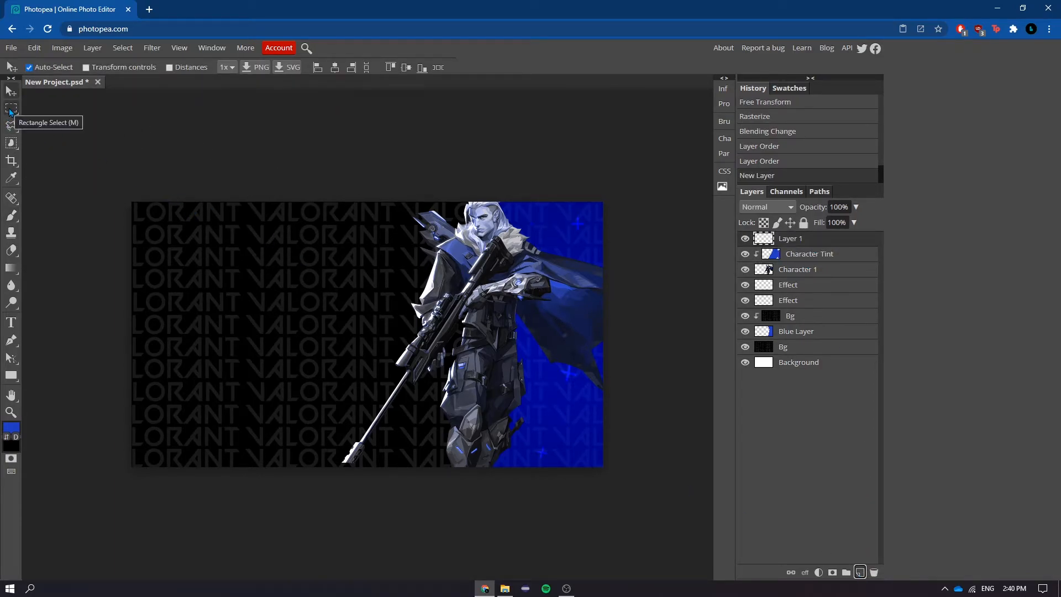
left_click(10, 110)
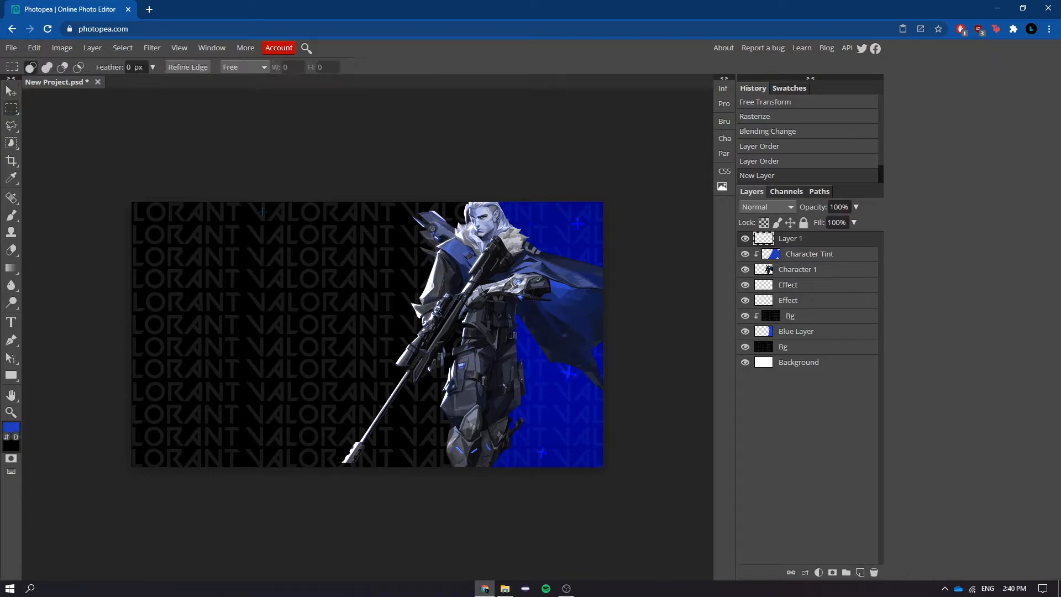
left_click_drag(122, 194, 683, 470)
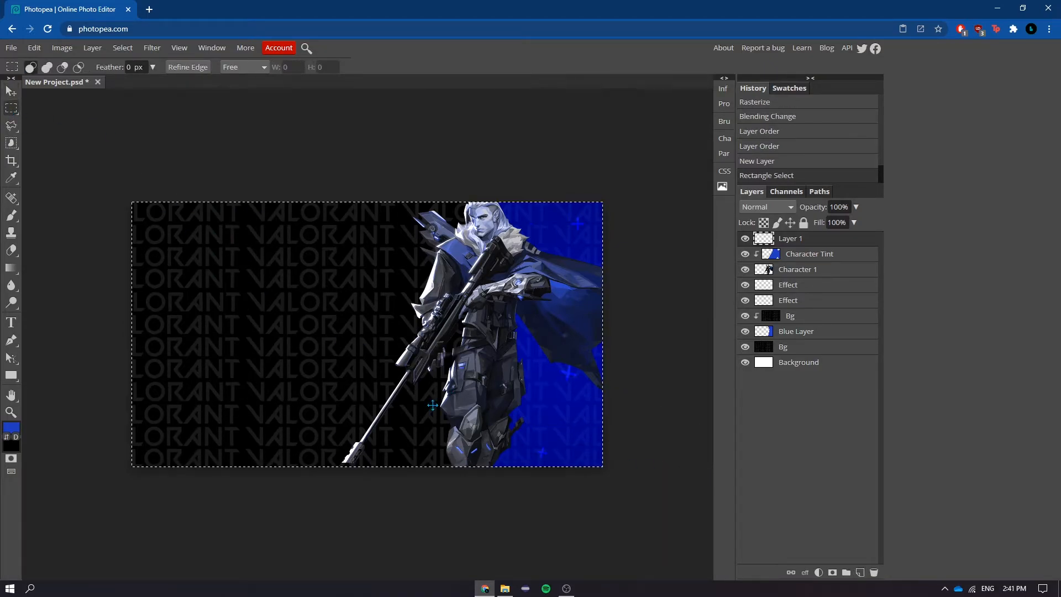
Turn the canvas selection into a 50 px border selection.
right_click(290, 301)
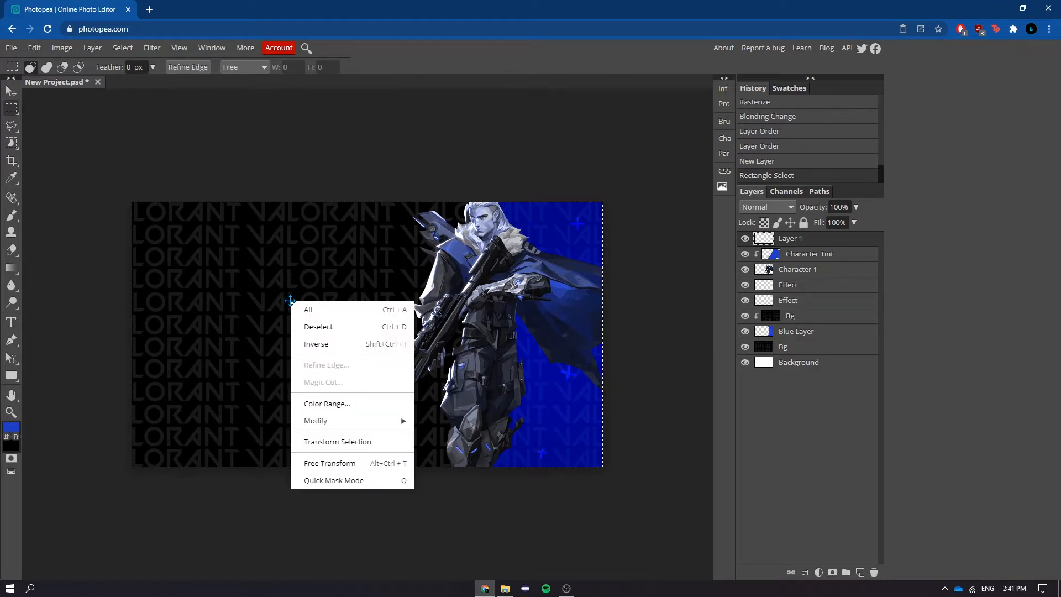
mouse_move(386, 421)
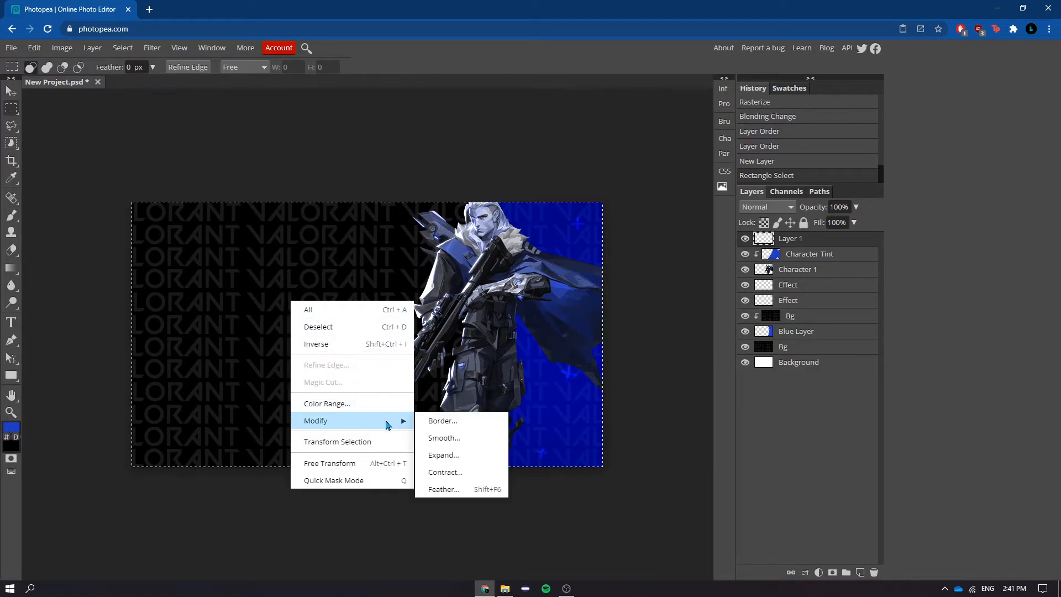
left_click(440, 422)
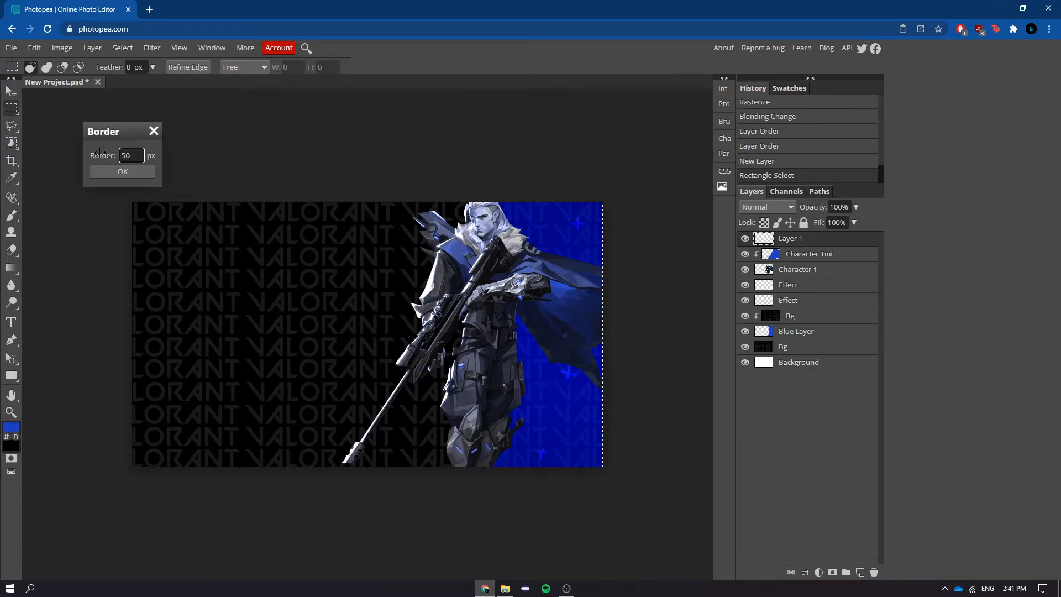
left_click(122, 174)
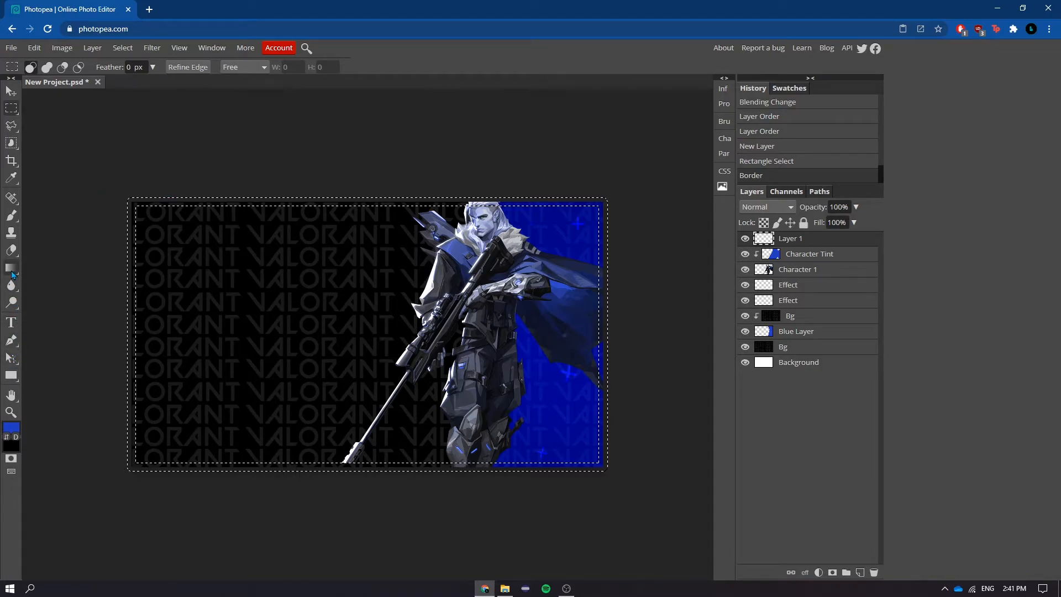
Fill the border selection with the blue foreground colour using the Paint Bucket tool and deselect it.
left_click(13, 215)
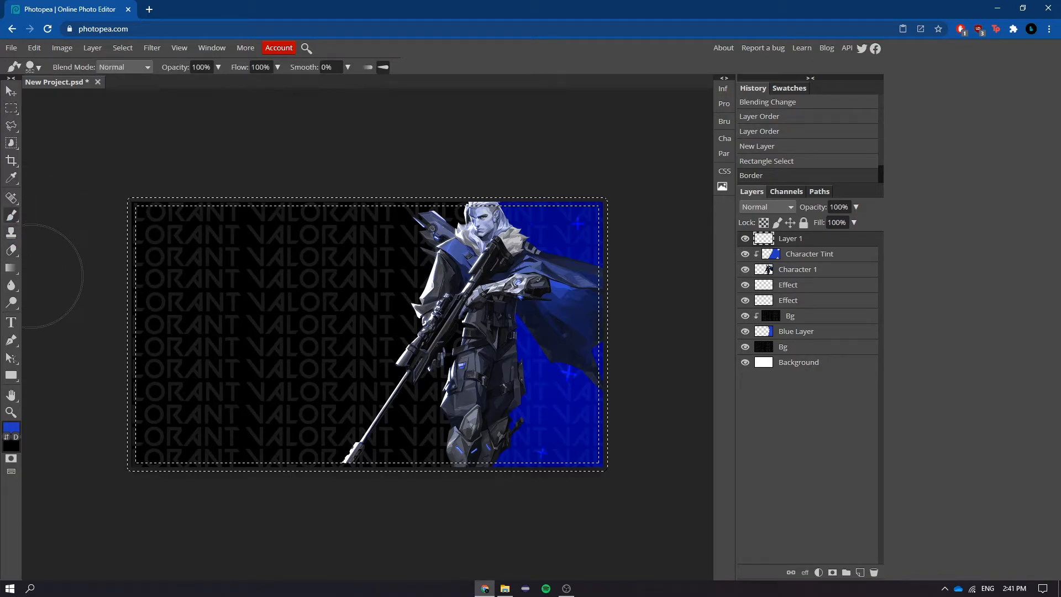
left_click(11, 271)
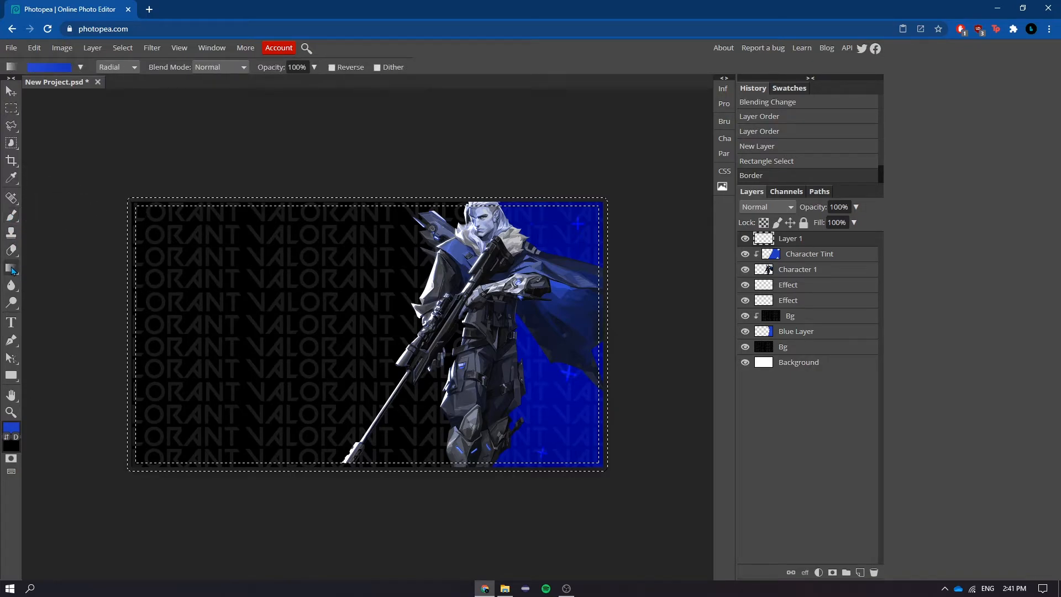
mouse_move(12, 279)
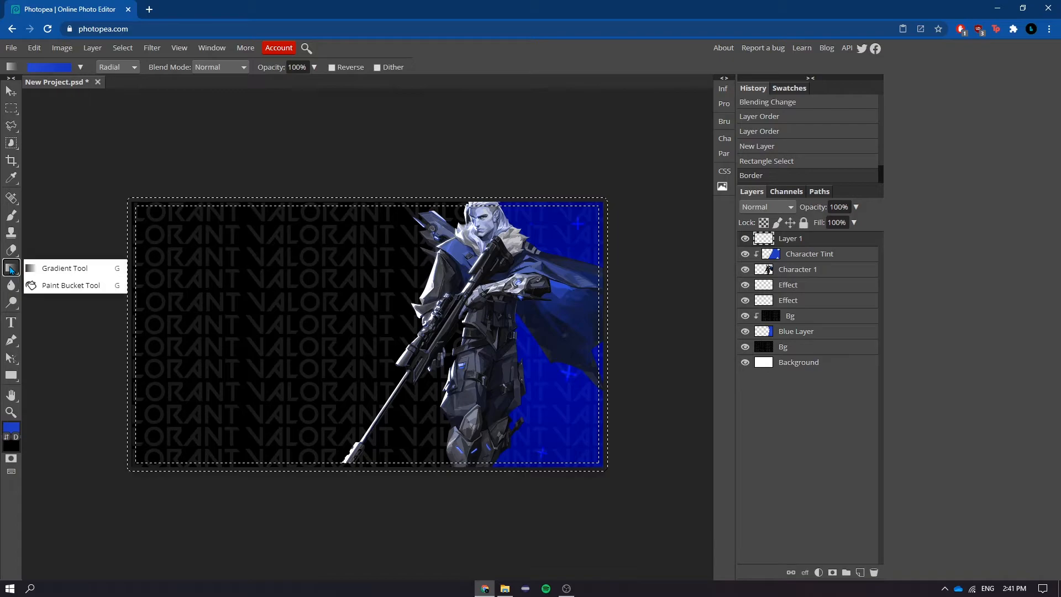
left_click(43, 284)
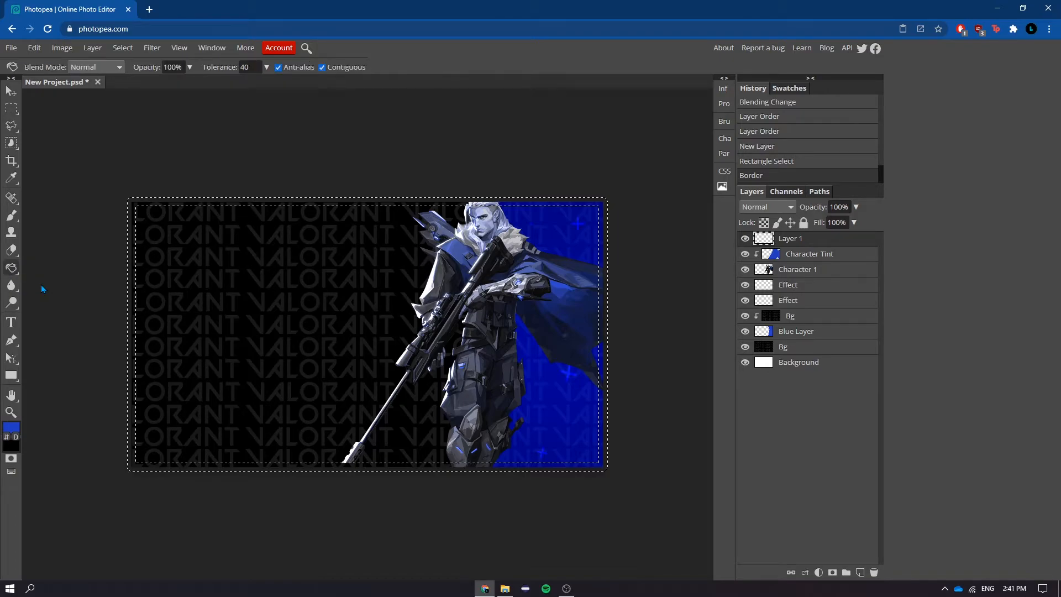
left_click(134, 288)
left_click(134, 287)
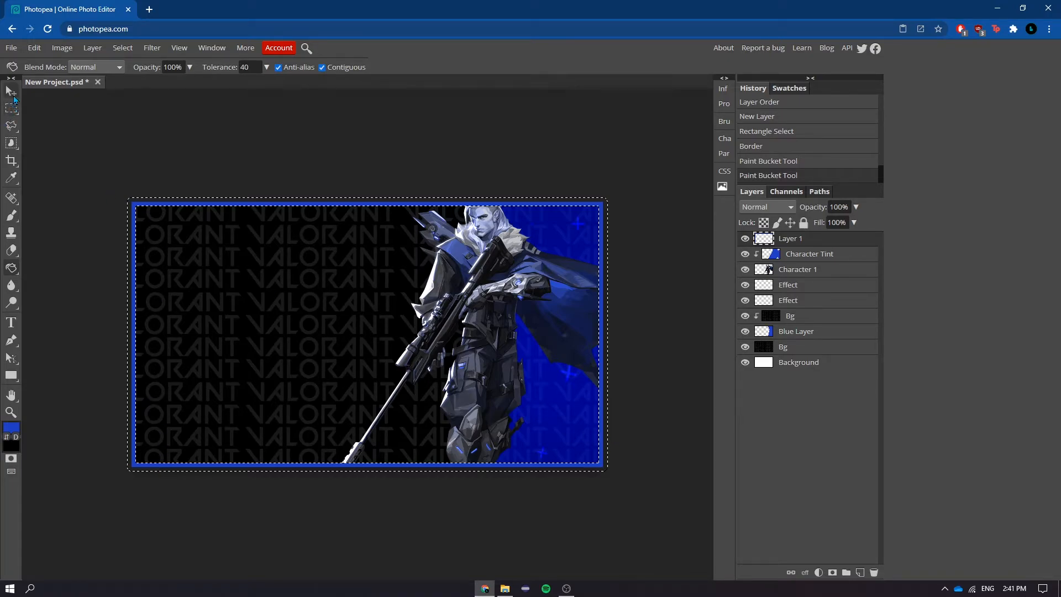
key("ctrl+d")
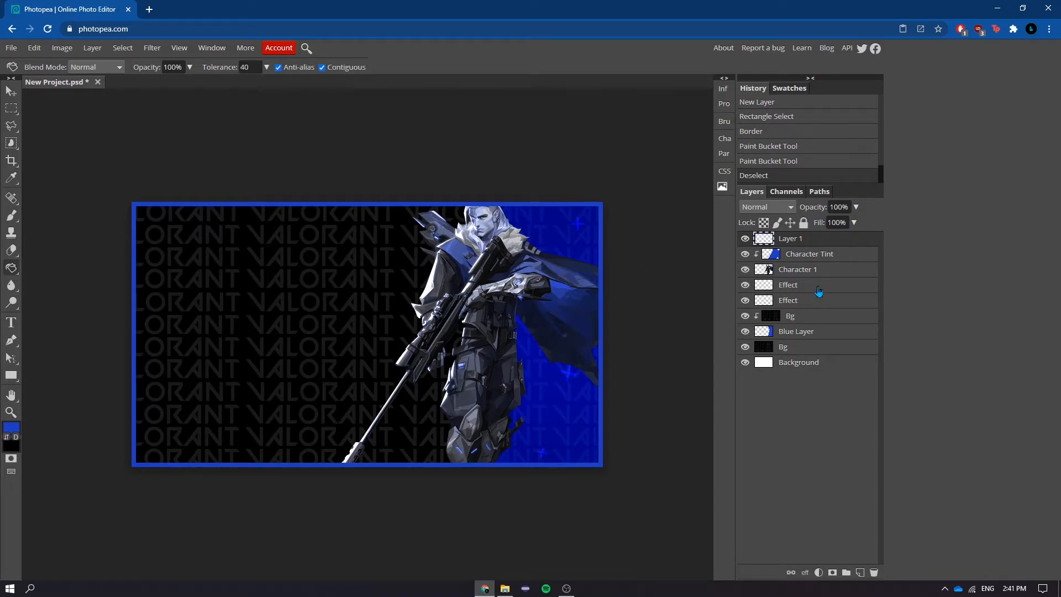
Rename the border's layer as Blue Border.
double_click(791, 239)
type("B")
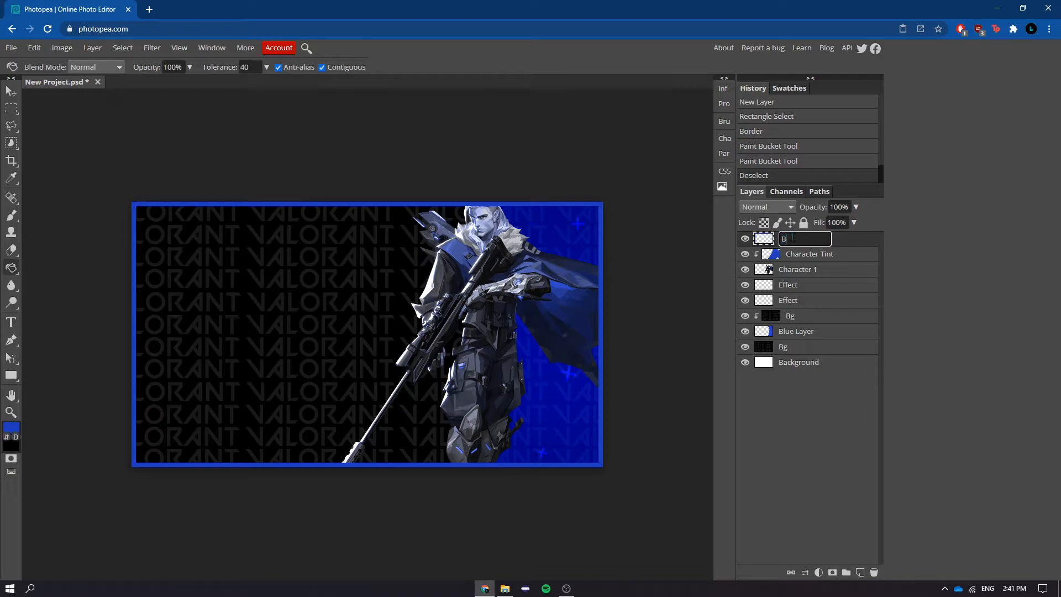
type("lue Border")
key("Return")
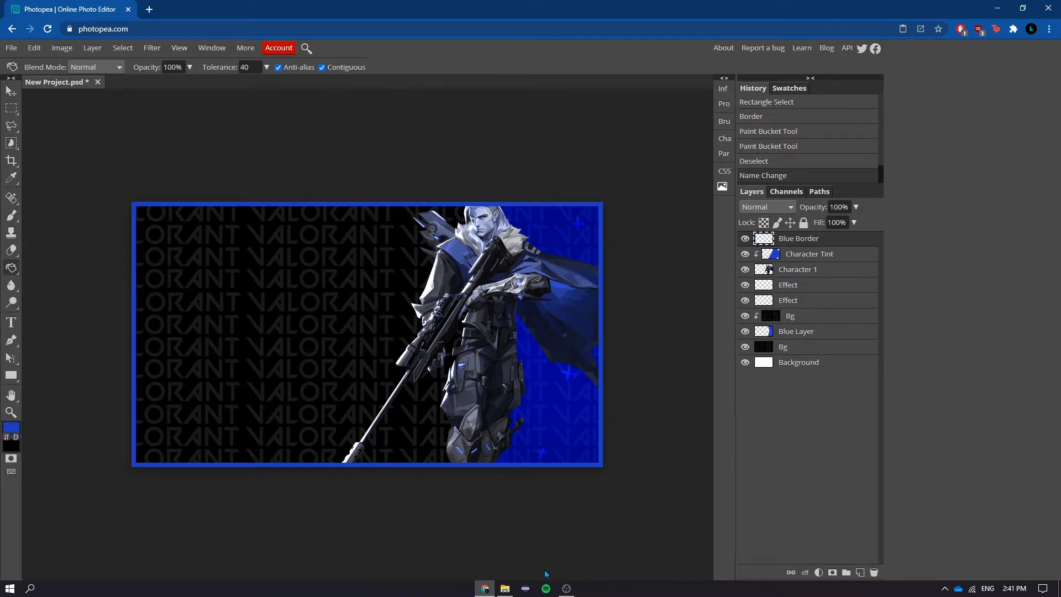
Place Logo.png from the Assets folder, scaled to 200%, with the logo flush against the blue border in the canvas's lower-left corner.
left_click(505, 588)
left_click_drag(871, 213, 237, 367)
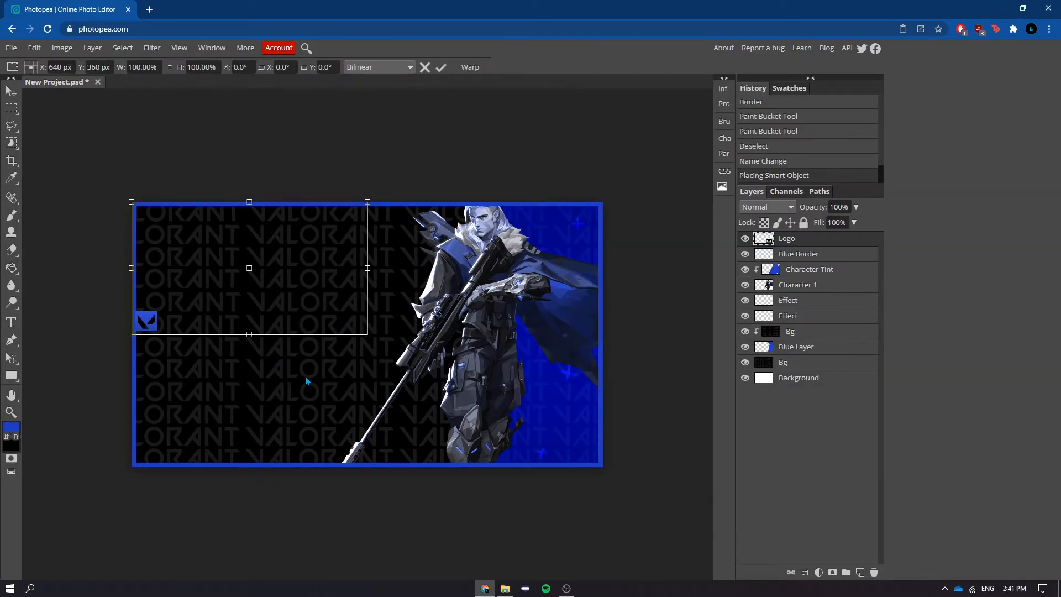
left_click_drag(234, 409, 240, 414)
left_click_drag(371, 328, 445, 289)
left_click_drag(565, 193, 604, 194)
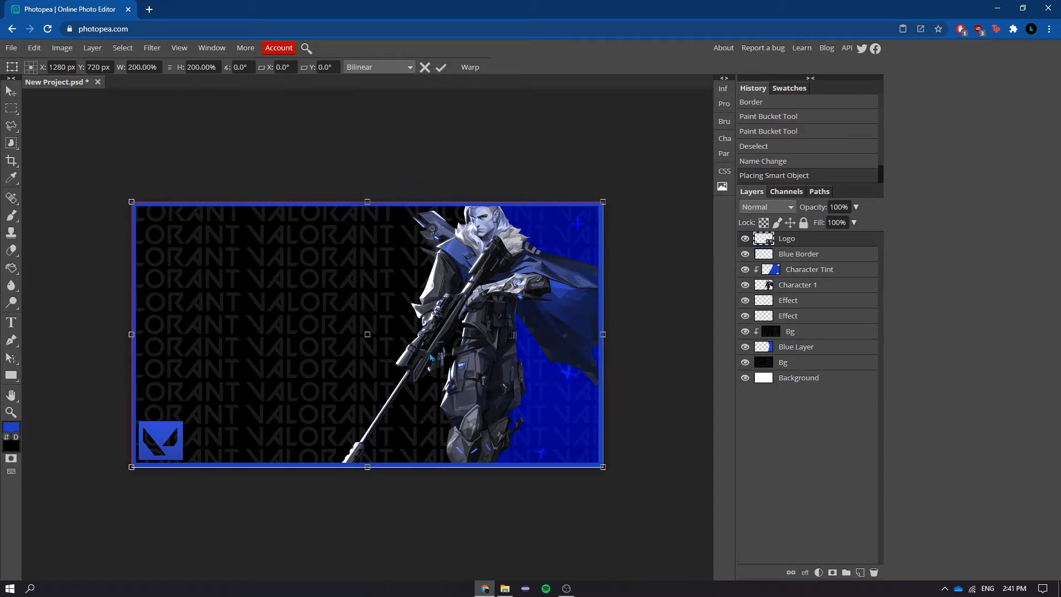
scroll(172, 450, "up", 2)
left_click_drag(175, 447, 171, 452)
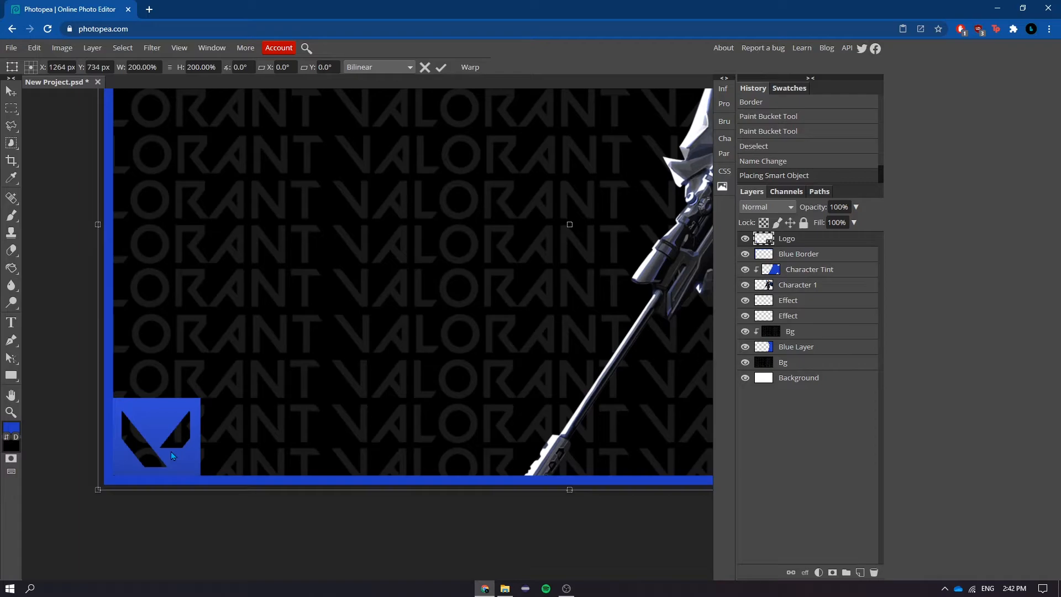
left_click(442, 67)
scroll(309, 356, "down", 3)
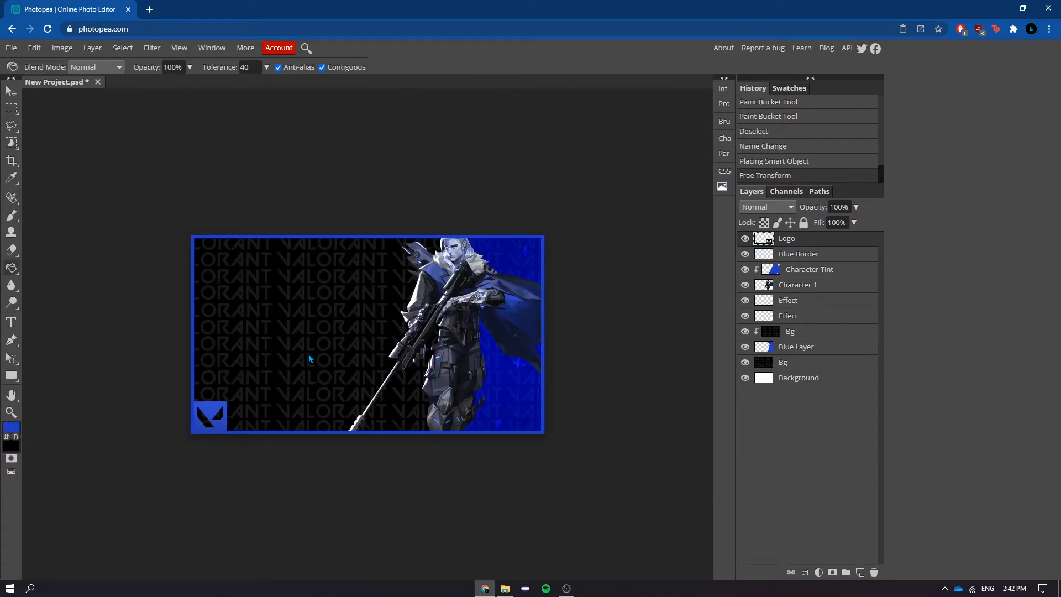
scroll(224, 387, "up", 1)
scroll(260, 425, "up", 1)
scroll(260, 423, "down", 1)
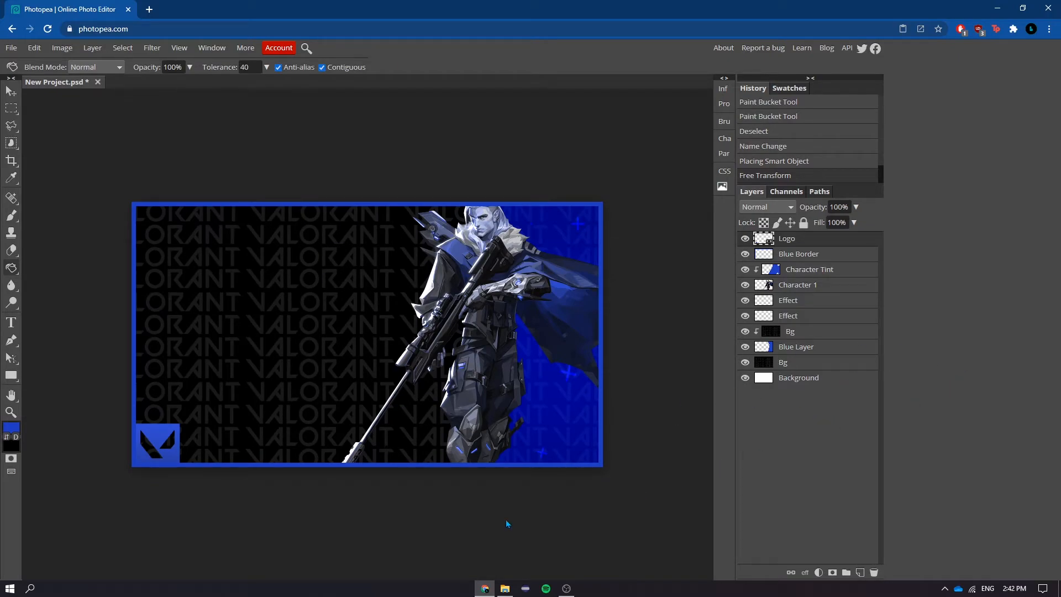
left_click(505, 590)
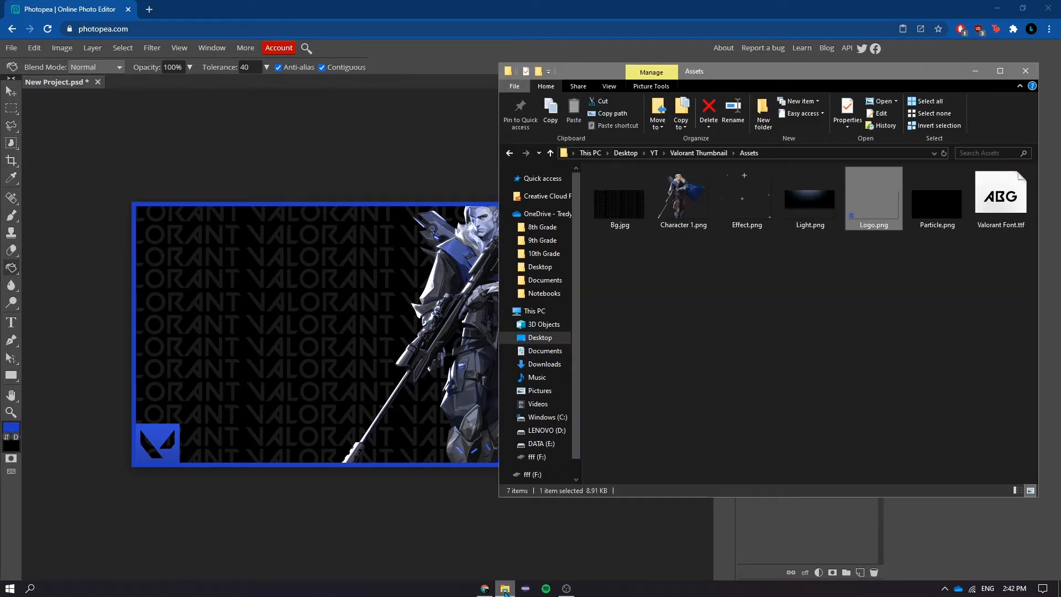
left_click(506, 589)
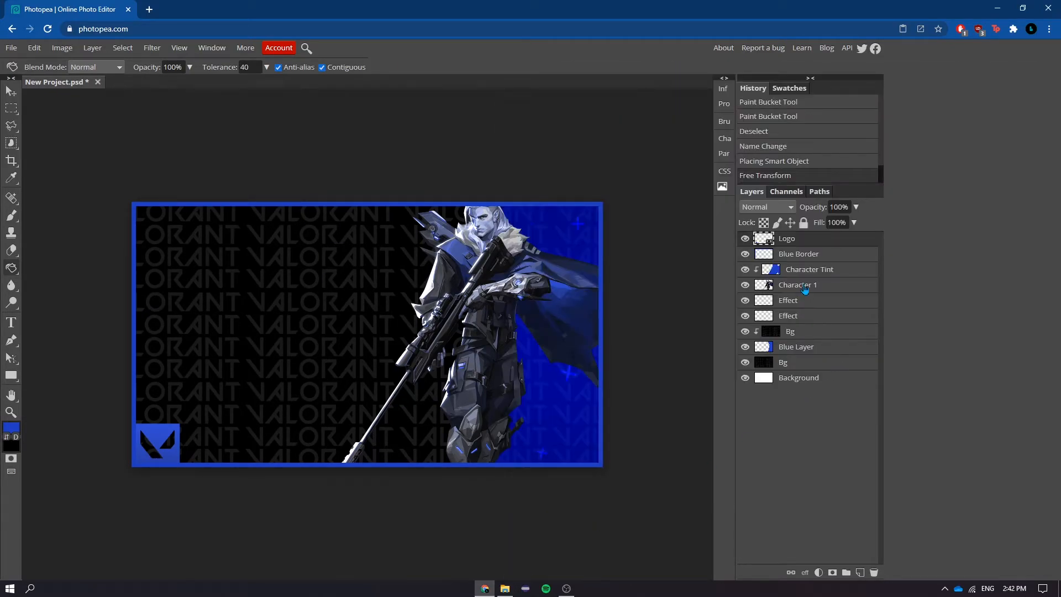
Load Valorant Font.ttf from the Desktop > YT > Valorant Thumbnail > Assets folder for the Type tool and keep it for future sessions.
left_click(13, 322)
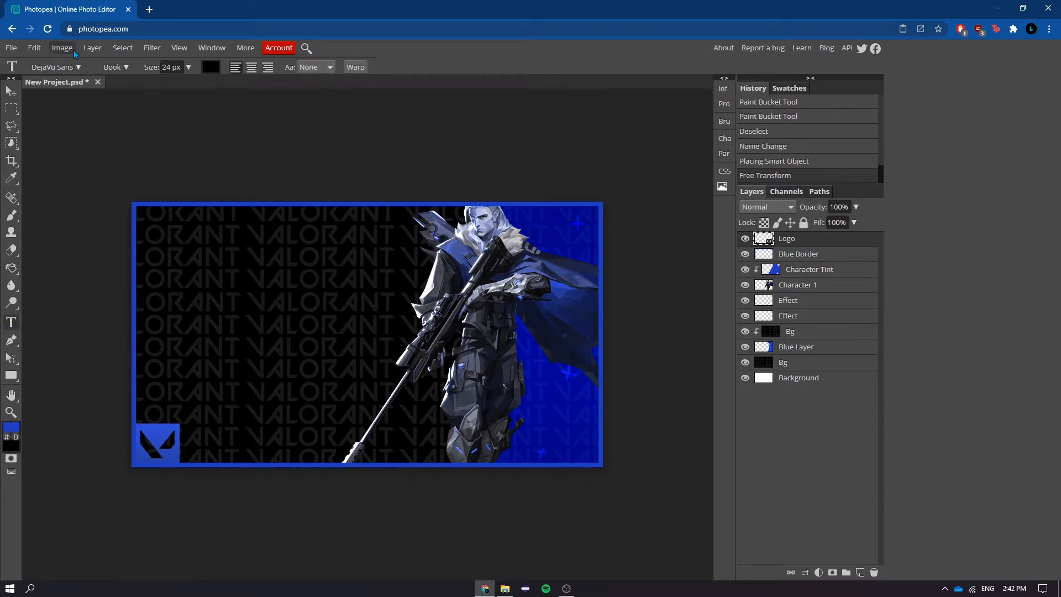
left_click(78, 67)
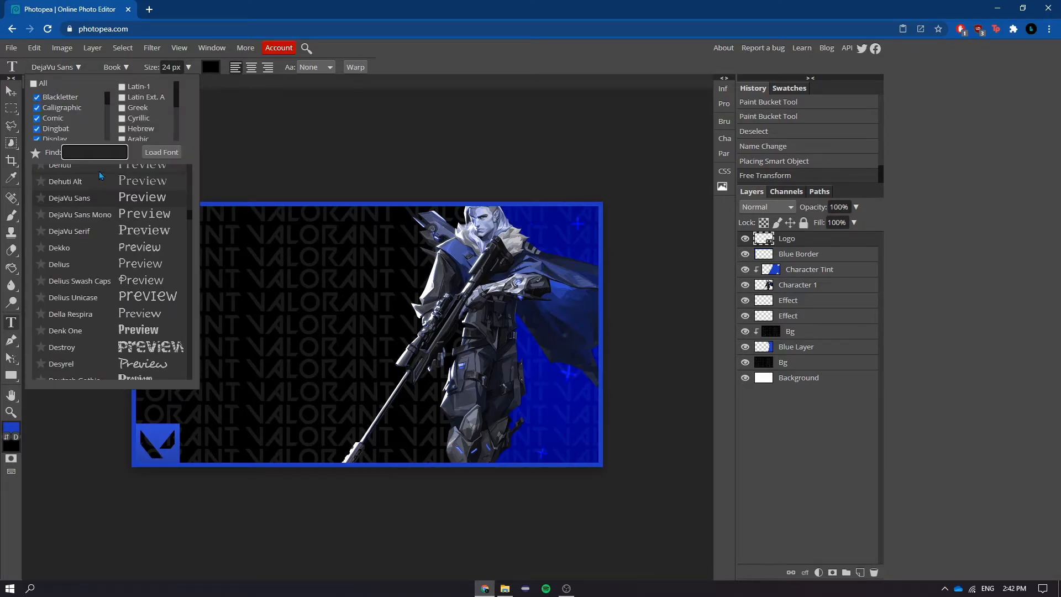
scroll(138, 239, "down", 10)
scroll(141, 242, "up", 10)
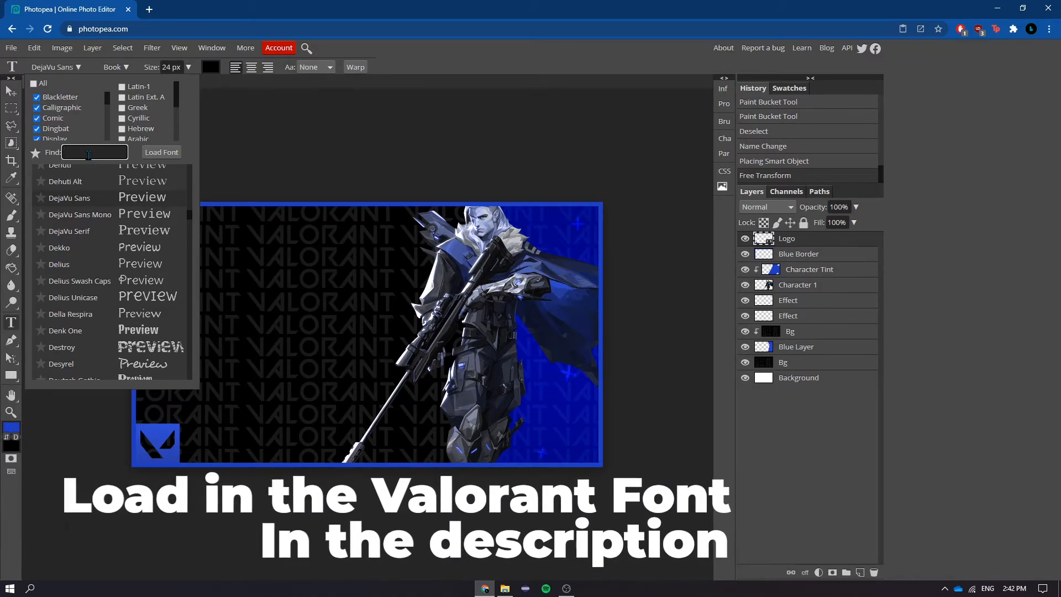
left_click(162, 153)
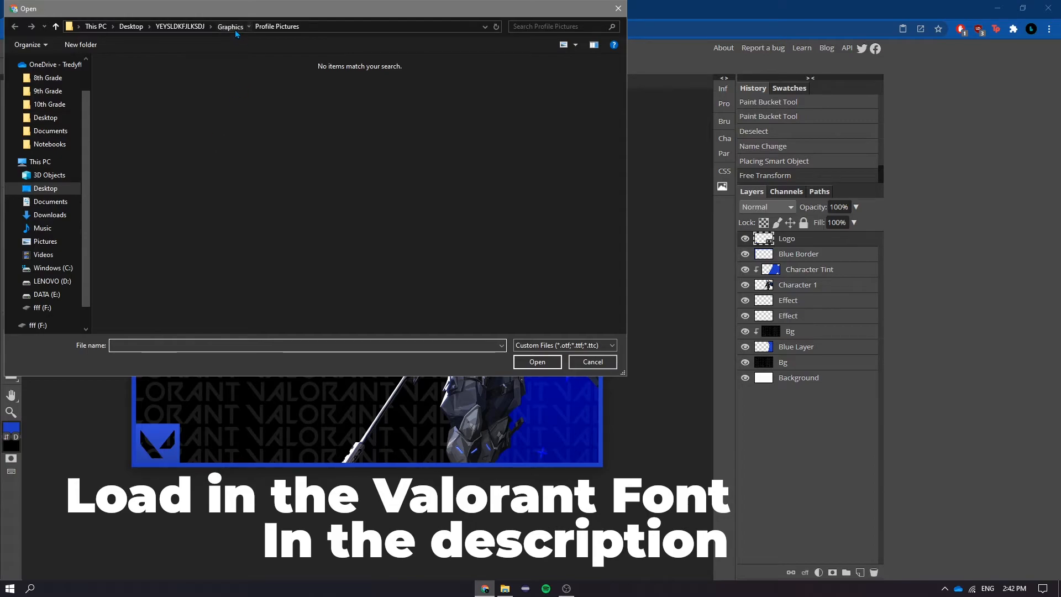
left_click(232, 26)
left_click(130, 27)
double_click(260, 89)
double_click(326, 175)
double_click(151, 102)
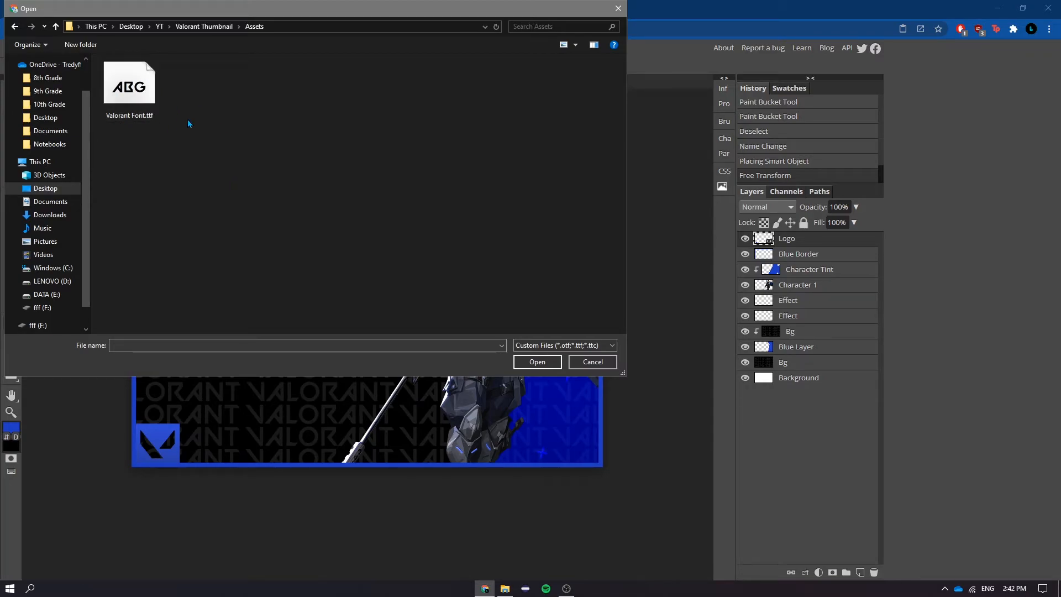
double_click(147, 93)
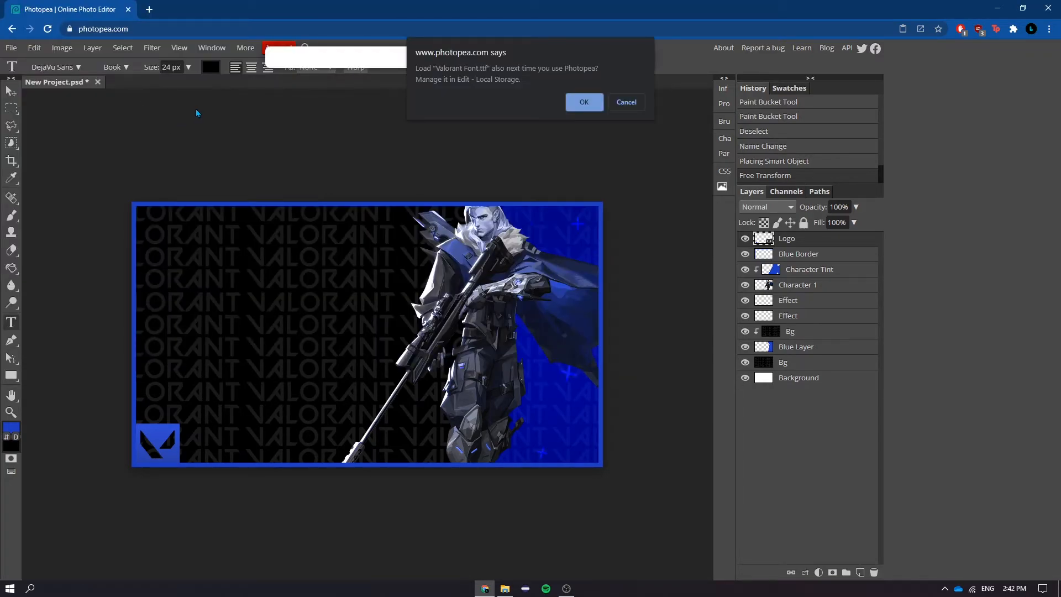
left_click(584, 102)
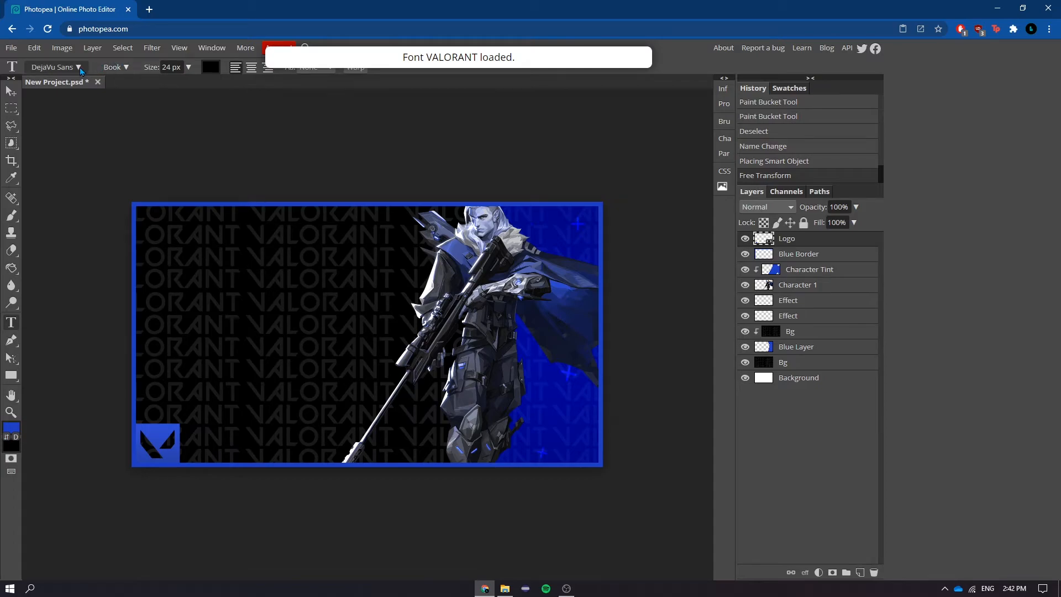
Search the fonts for "valor" and set the Type tool's font to VALORANT.
left_click(55, 66)
type("valor")
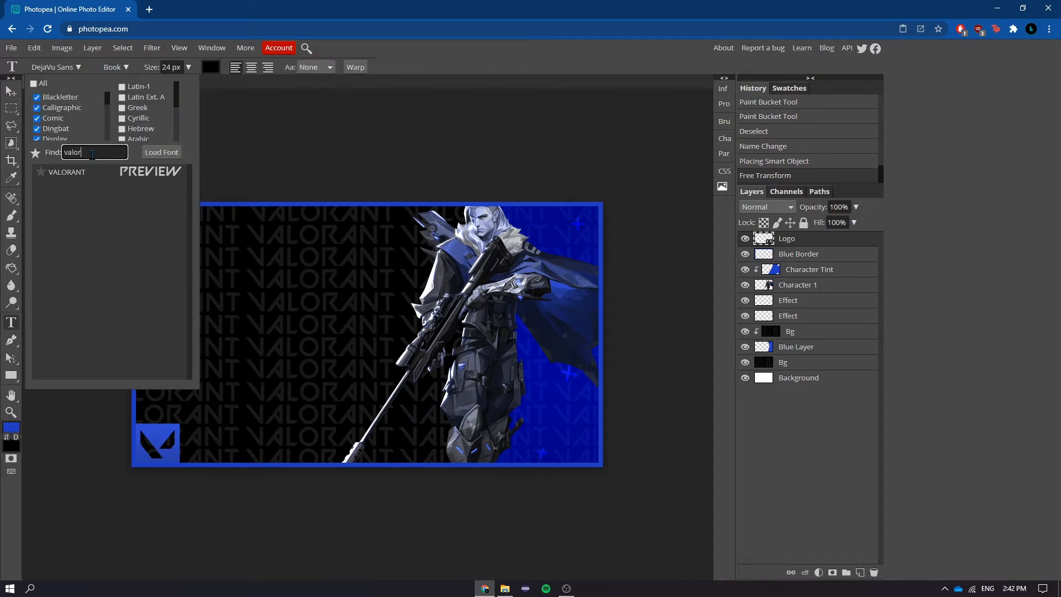
left_click(75, 172)
left_click(75, 174)
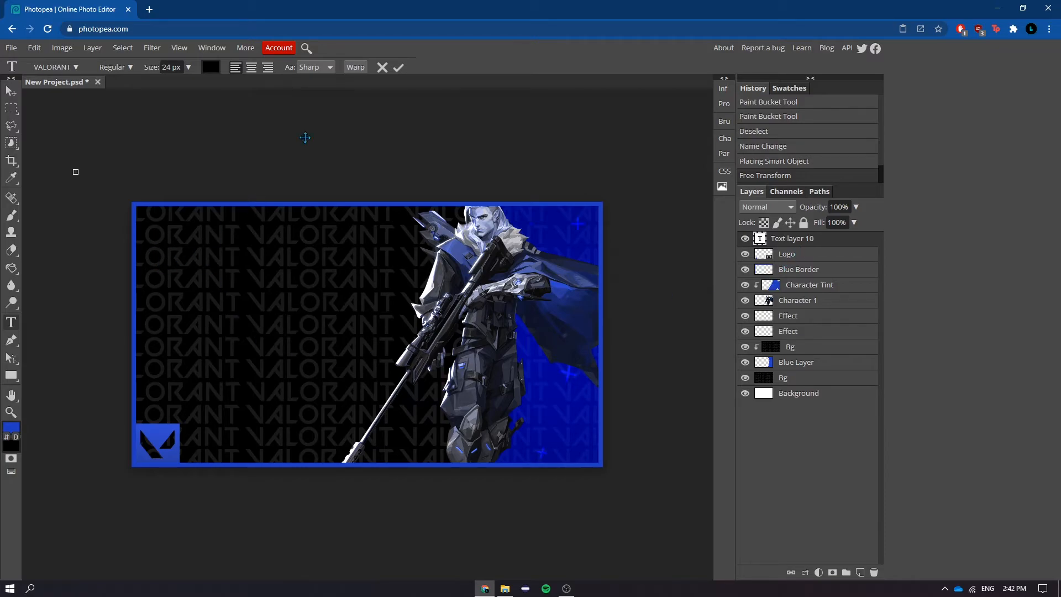
left_click(382, 68)
Add the text "valorant" in white at 248 px and place it in the dark area beside the character, around mid-height.
left_click(181, 293)
scroll(178, 302, "up", 2)
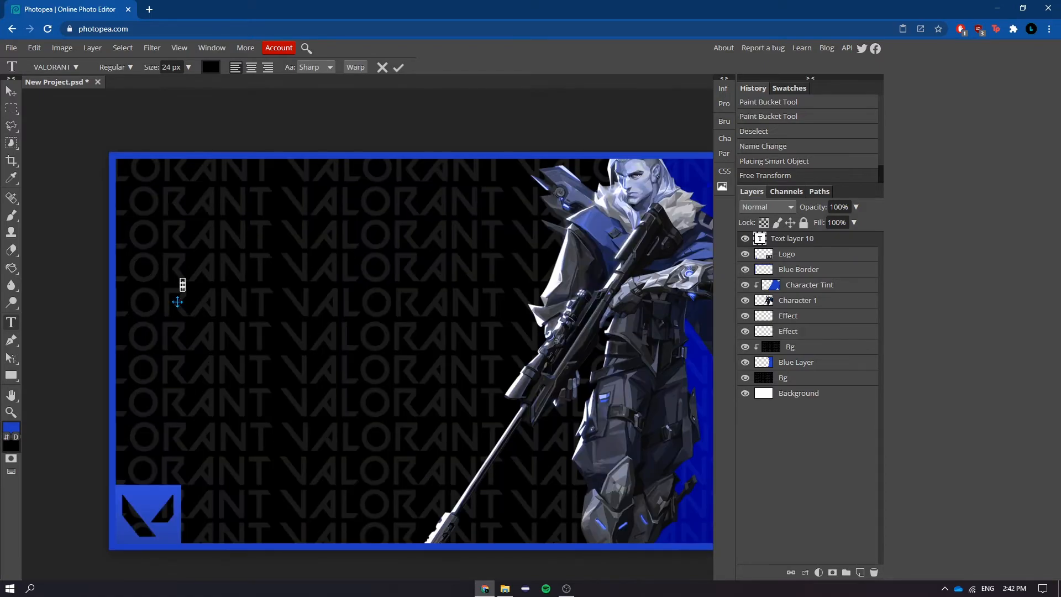
left_click_drag(153, 65, 256, 65)
scroll(209, 229, "down", 2)
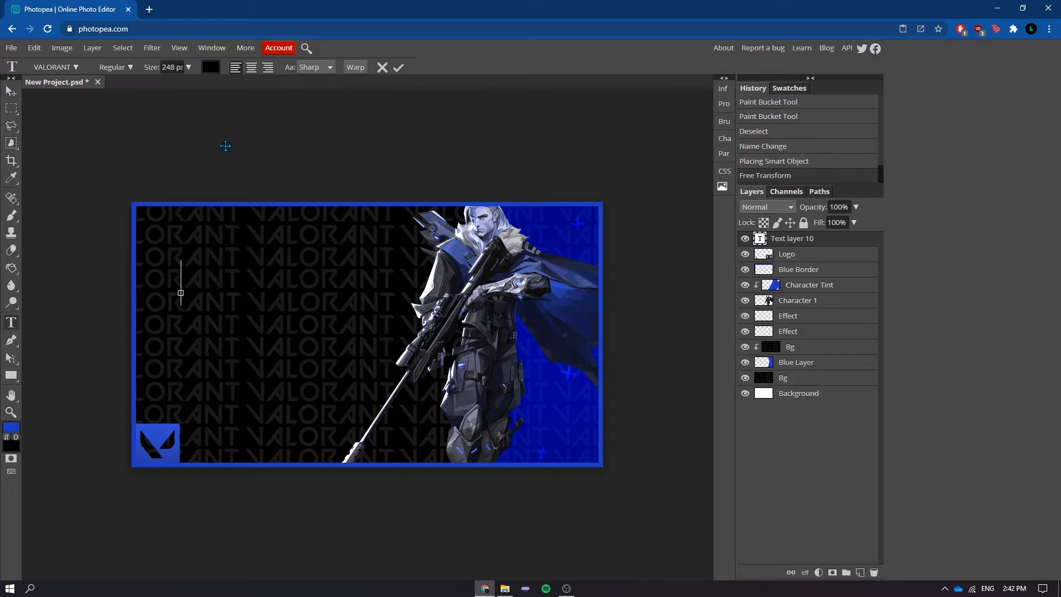
left_click(211, 67)
left_click(302, 279)
type("VALORANT")
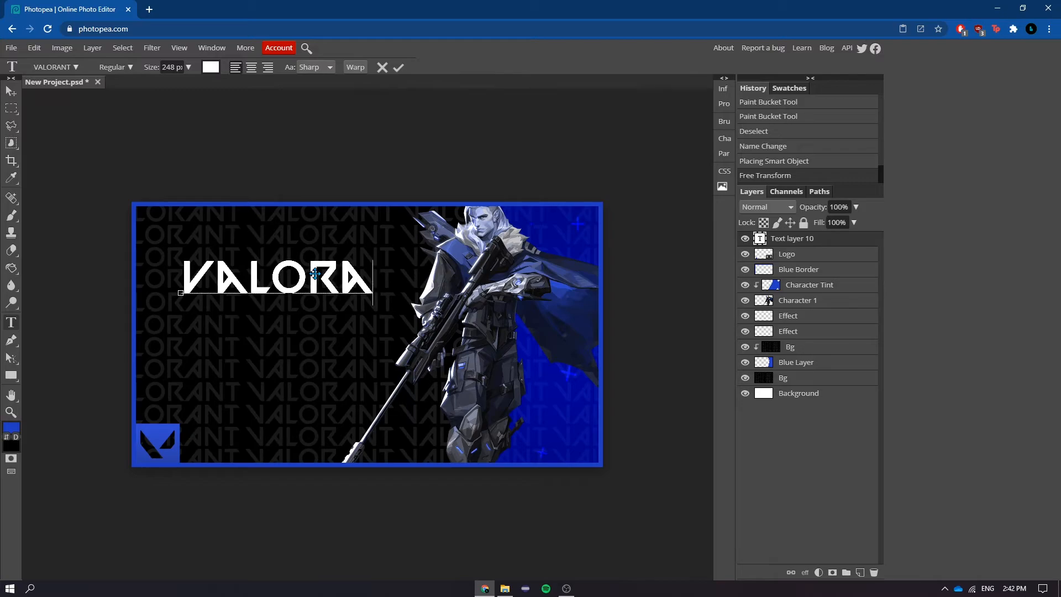
left_click(398, 68)
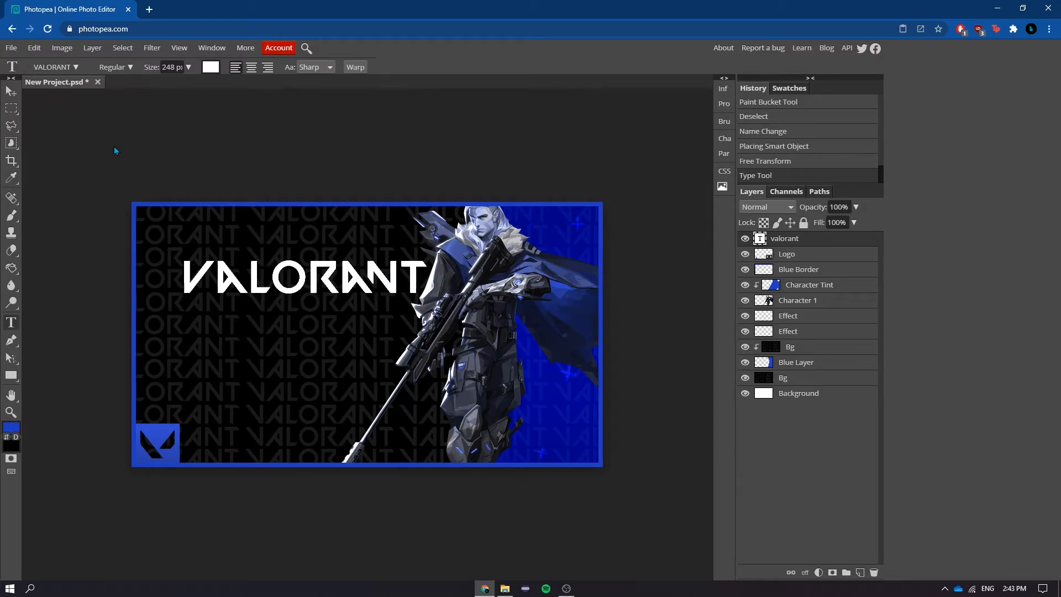
left_click(10, 92)
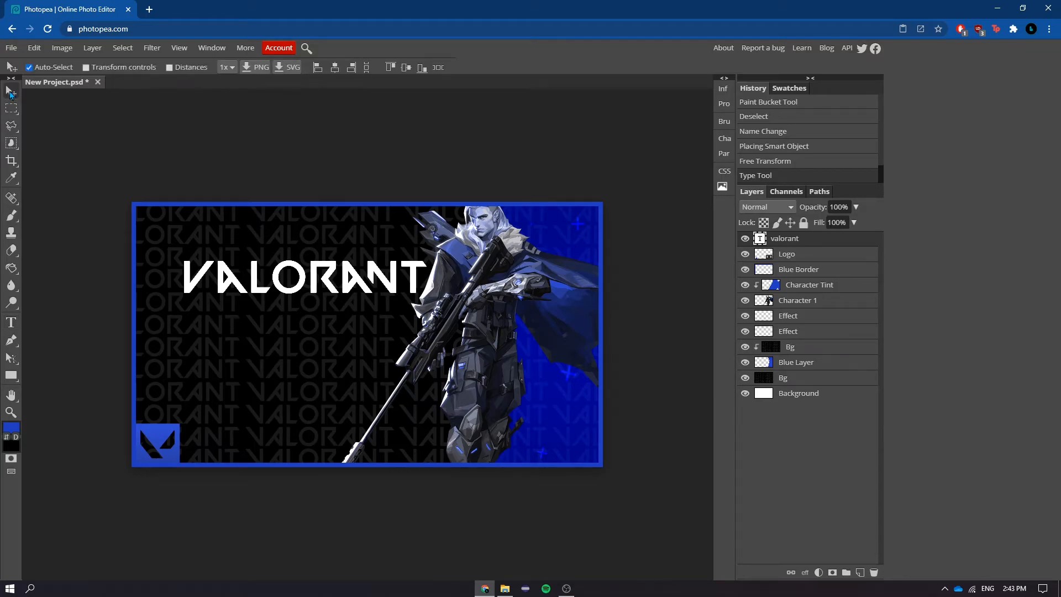
left_click_drag(316, 283, 281, 312)
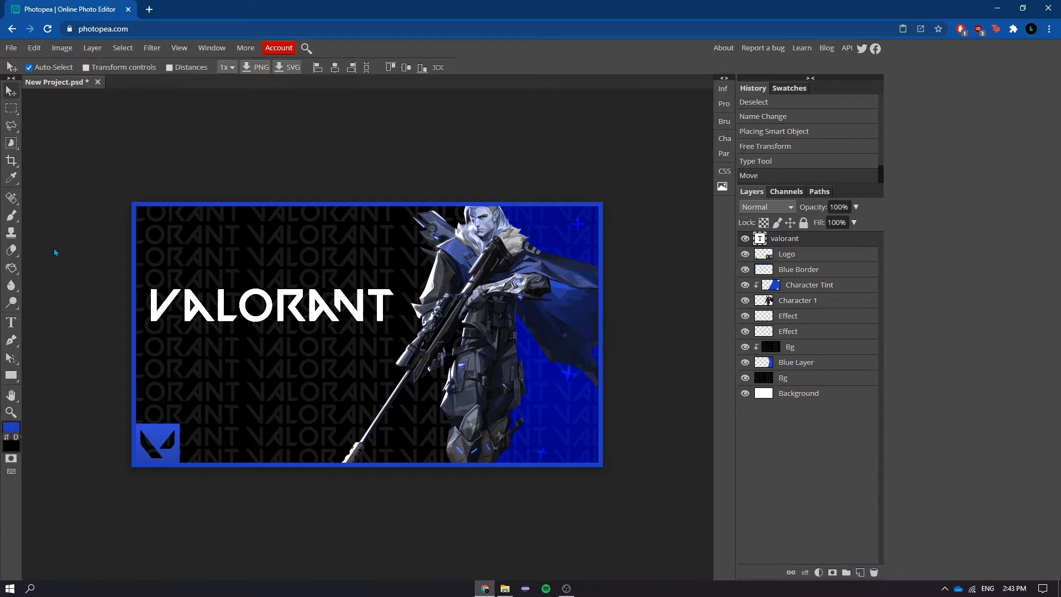
Add a second white text layer reading "thumbnail" at 116 px just beneath the main title.
left_click(11, 321)
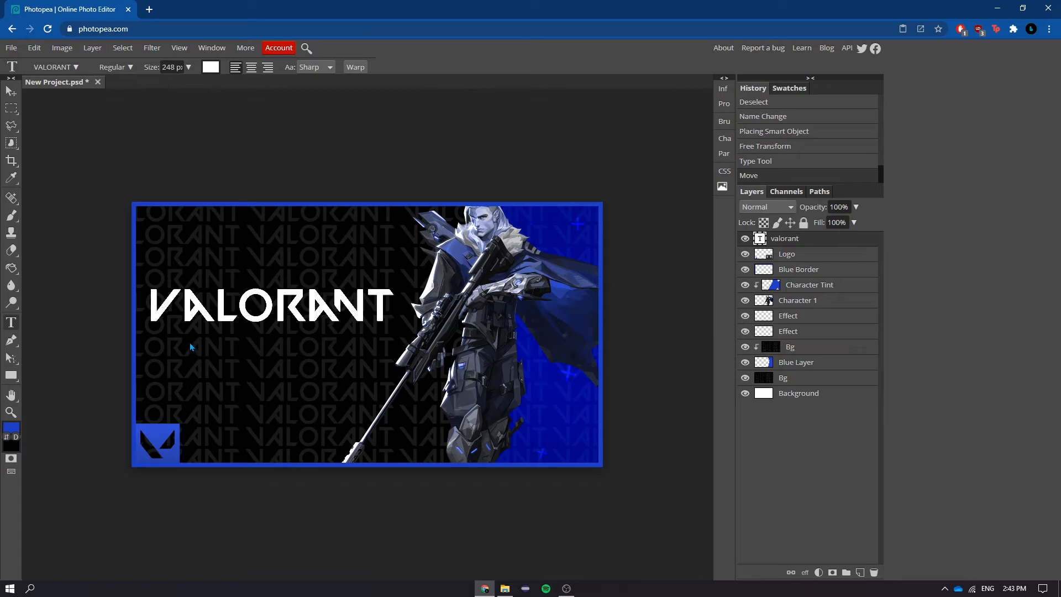
left_click(208, 344)
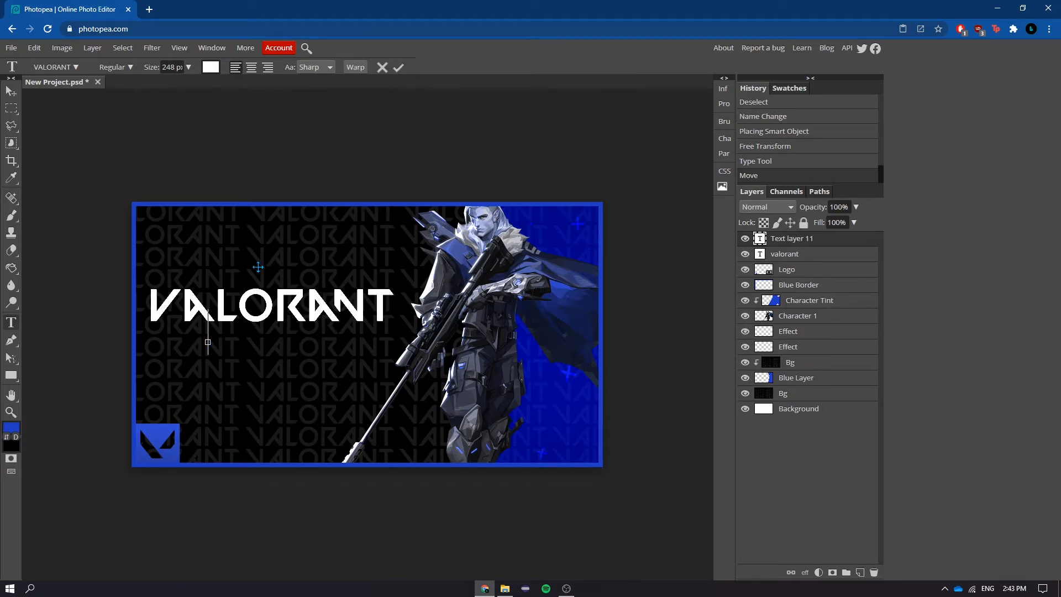
type("THUMBB")
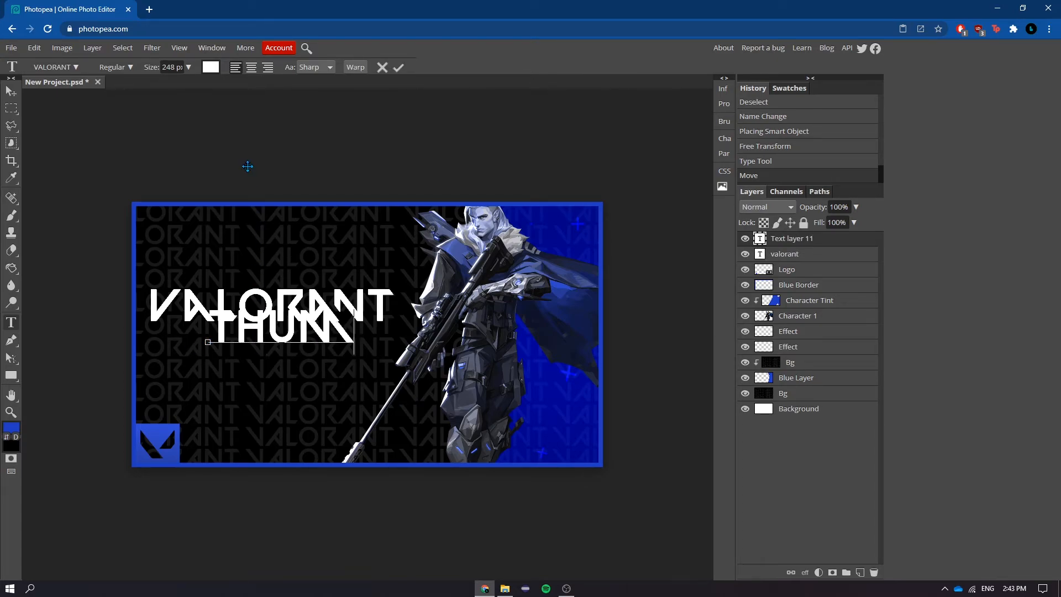
key("BackSpace")
type("NAIL")
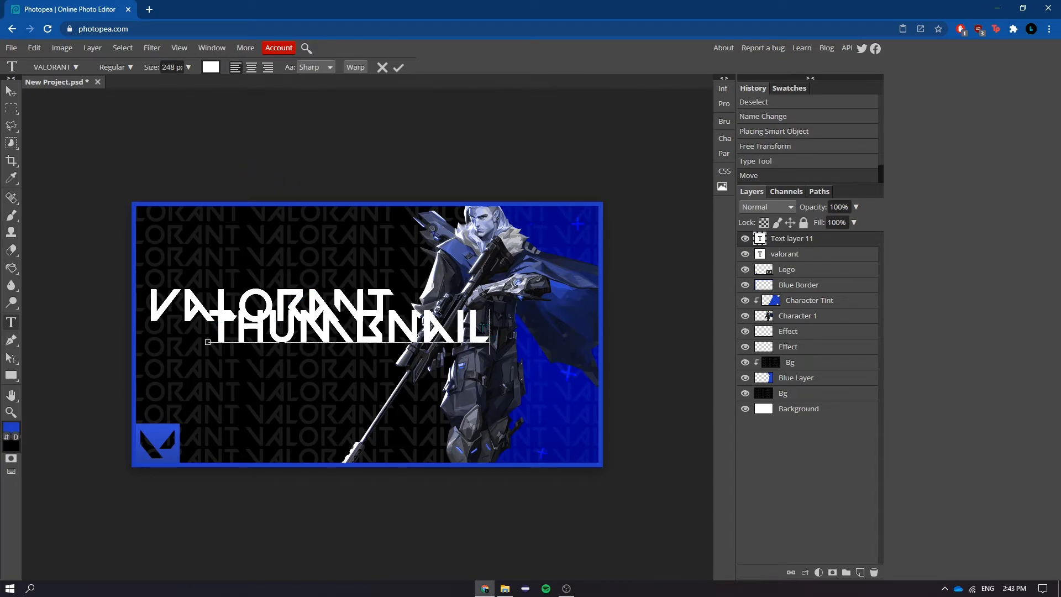
left_click_drag(488, 328, 213, 313)
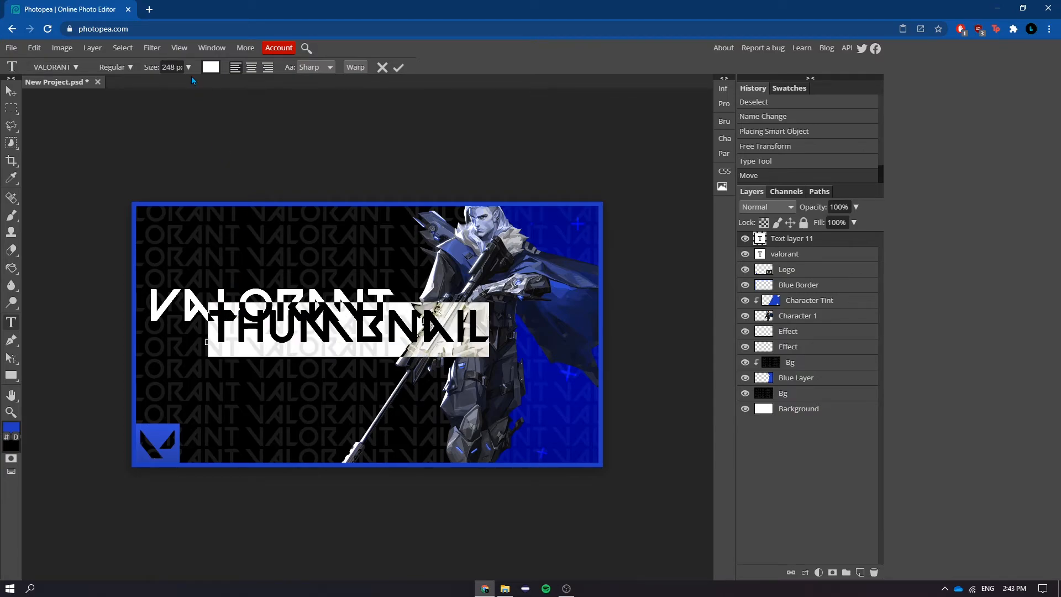
left_click(188, 67)
mouse_move(190, 84)
left_mouse_down()
mouse_move(176, 86)
mouse_move(188, 90)
left_mouse_up()
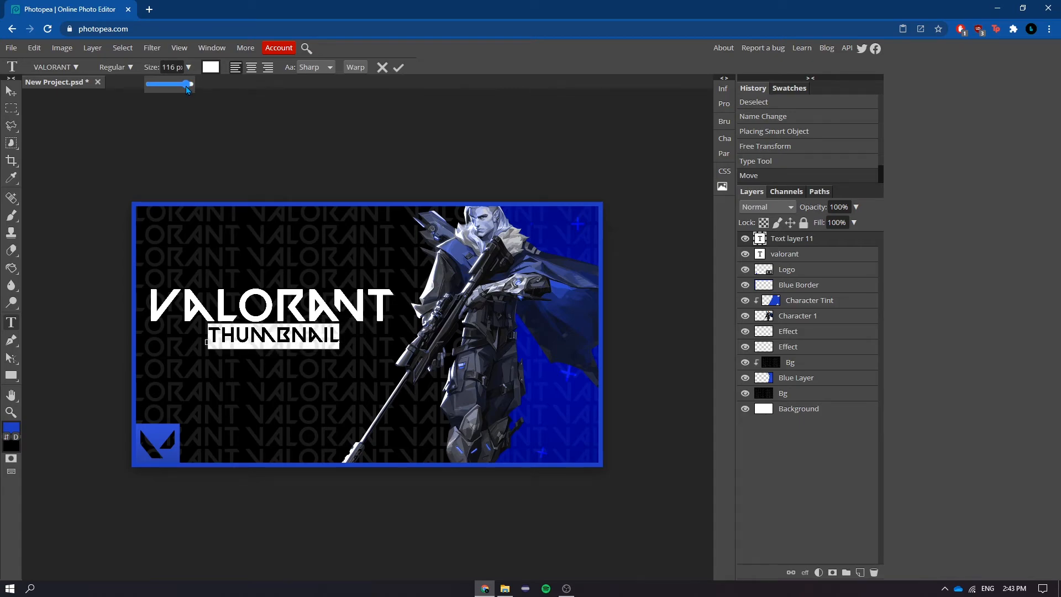
left_click(398, 67)
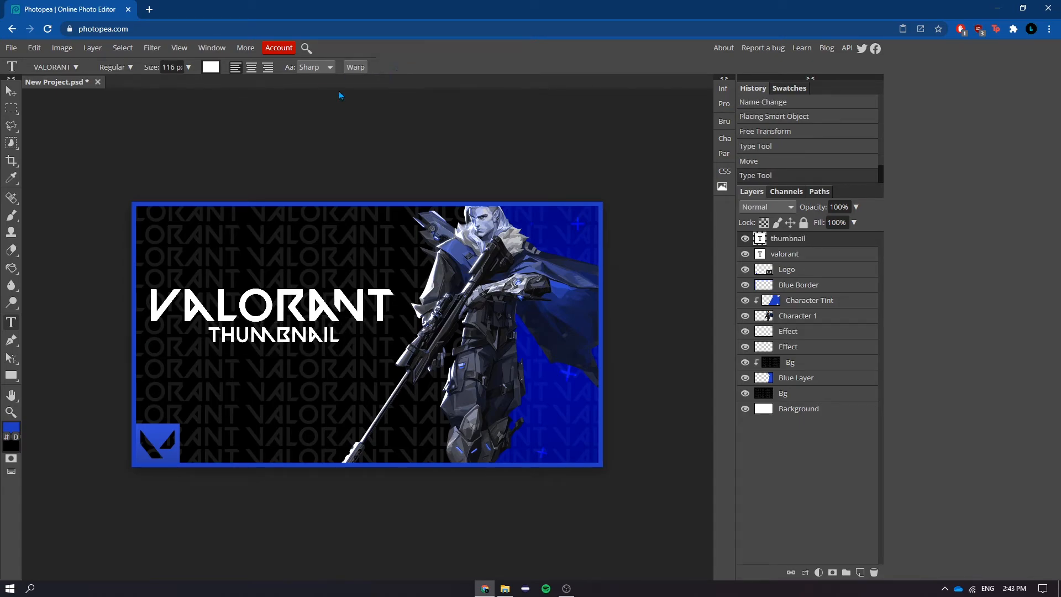
Move the thumbnail text so it sits below the main title, lined up with the title's right end.
left_click(13, 94)
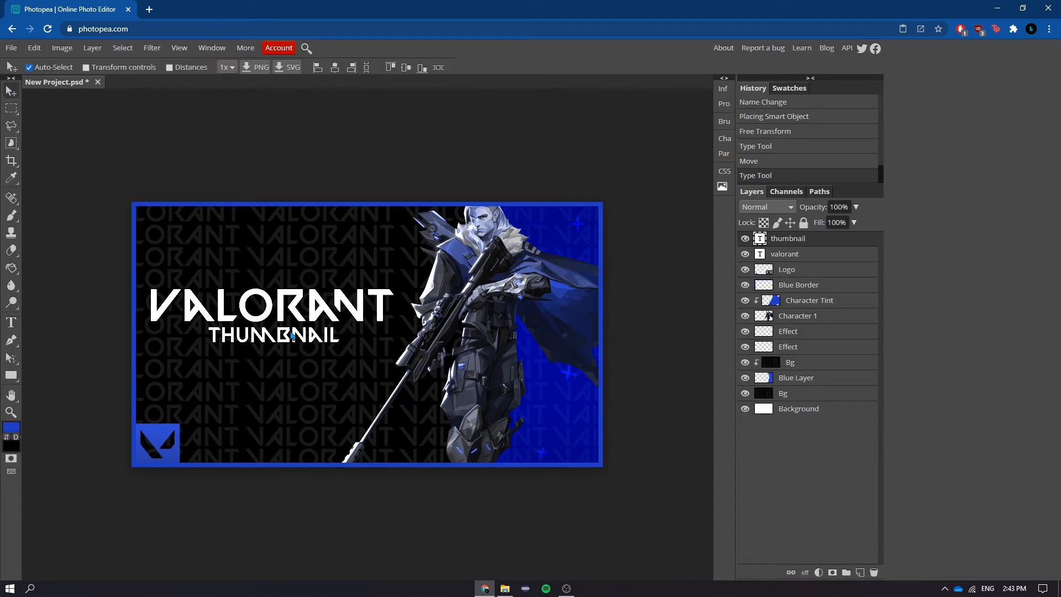
left_click_drag(293, 339, 348, 335)
scroll(314, 333, "down", 3)
scroll(332, 335, "up", 5)
scroll(345, 336, "down", 1)
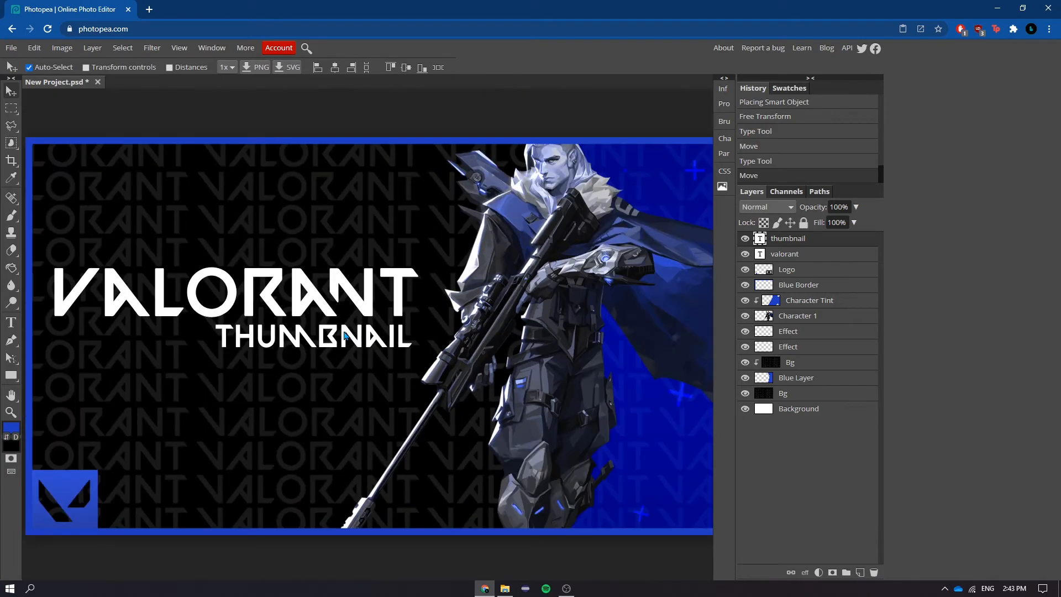
scroll(345, 335, "down", 1)
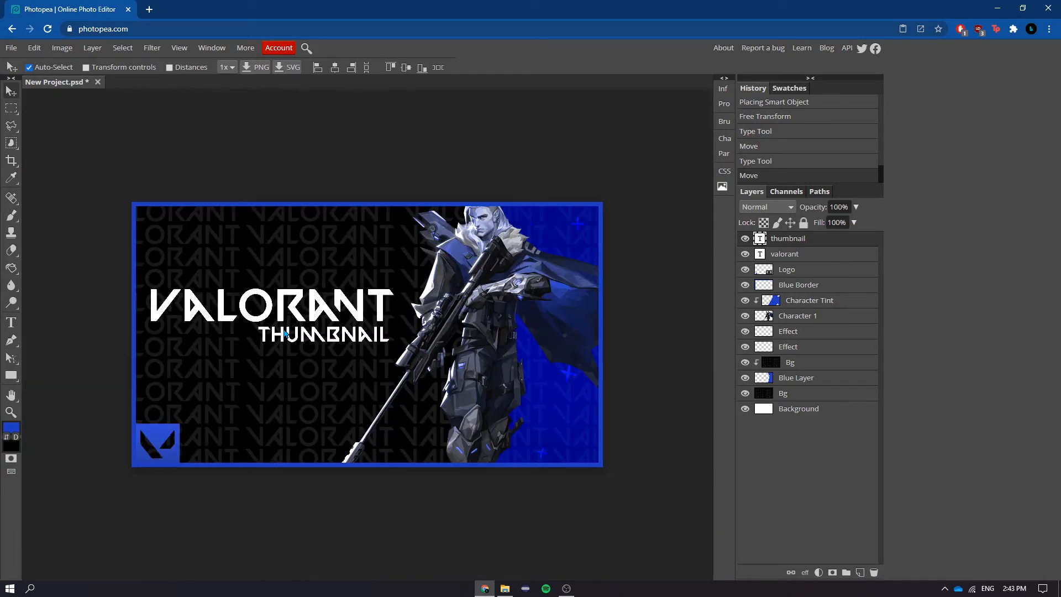
Add a new layer between the thumbnail and valorant text layers.
left_click(794, 255)
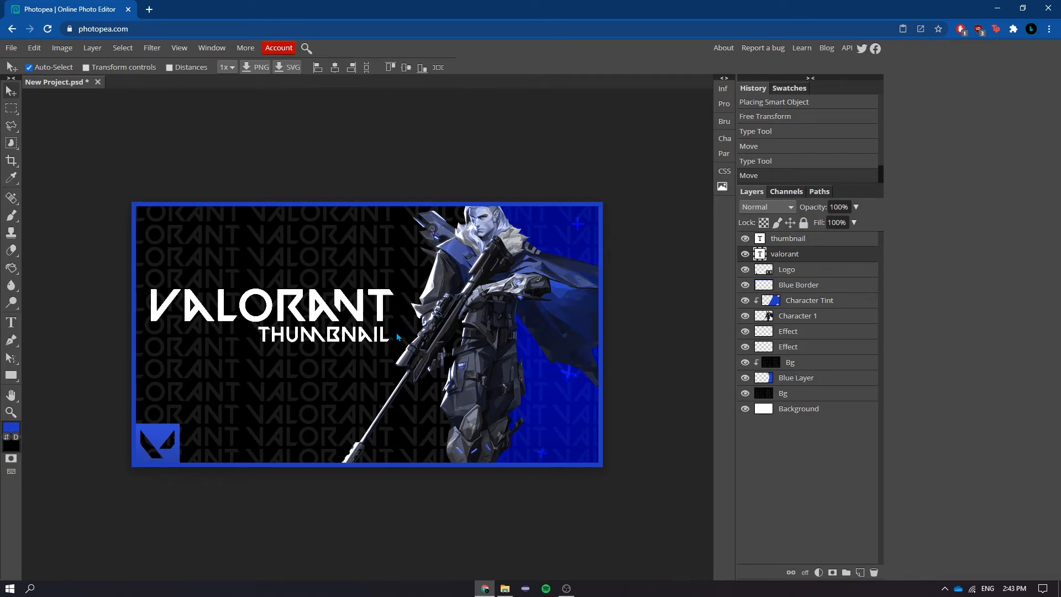
left_click(793, 244)
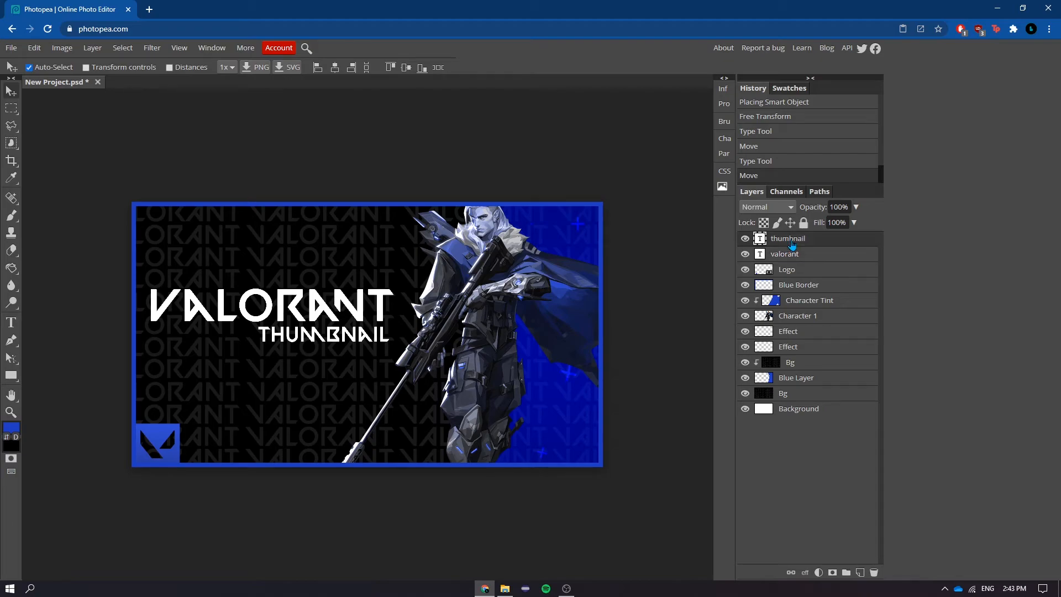
left_click(794, 254)
left_click(860, 572)
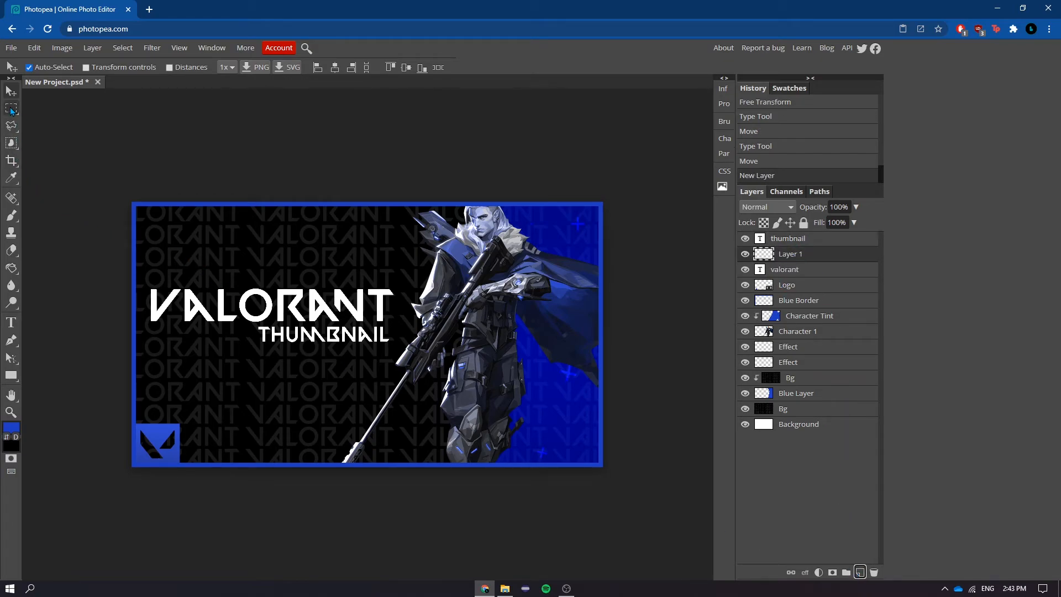
Select a rectangle around the thumbnail text, fill it with the blue foreground colour using the Paint Bucket tool, and deselect it.
left_click(11, 109)
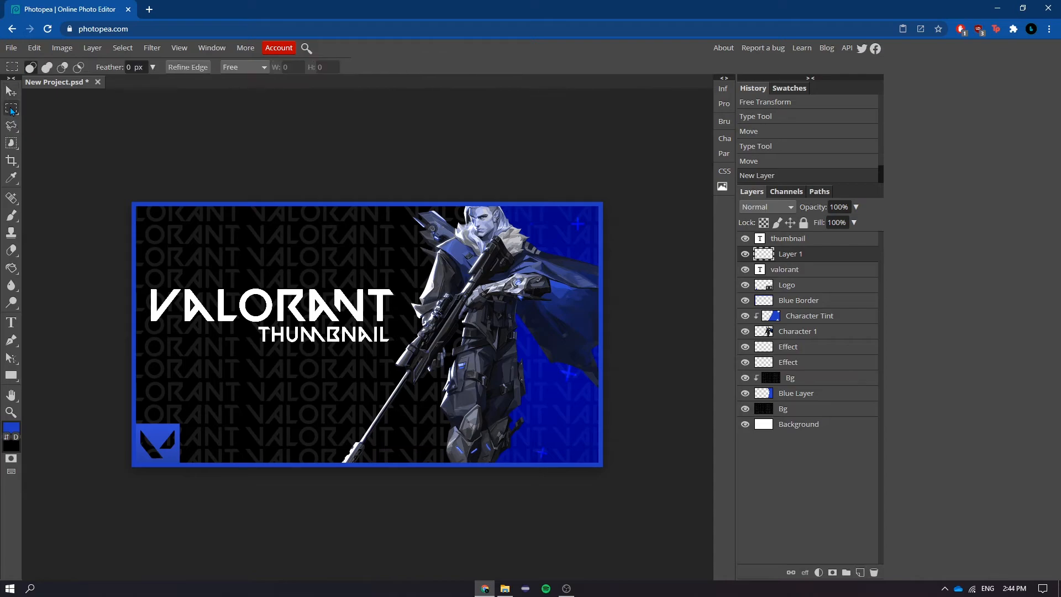
left_click_drag(254, 320, 394, 347)
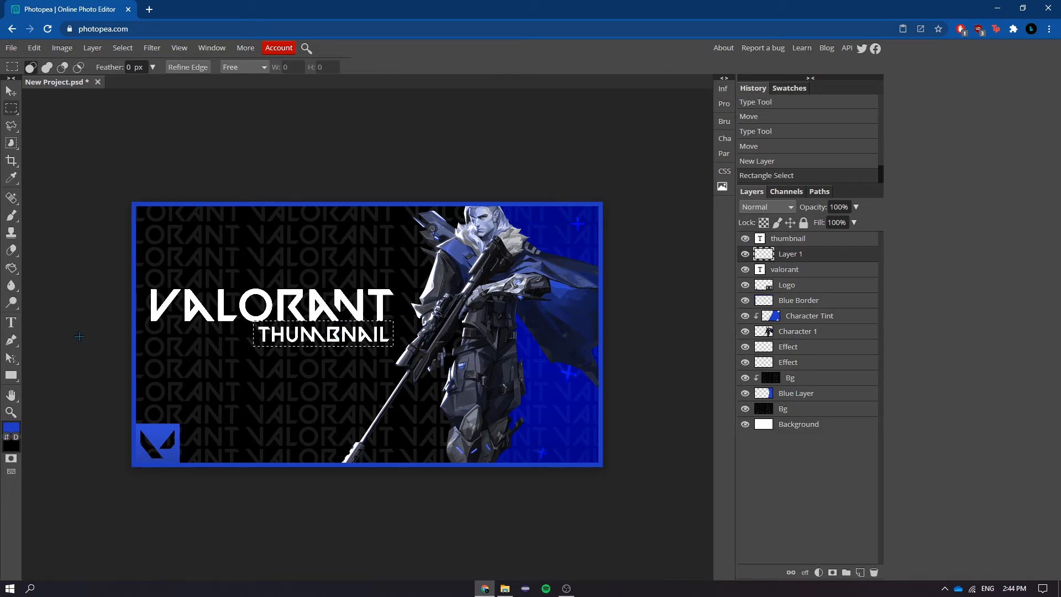
left_click(12, 269)
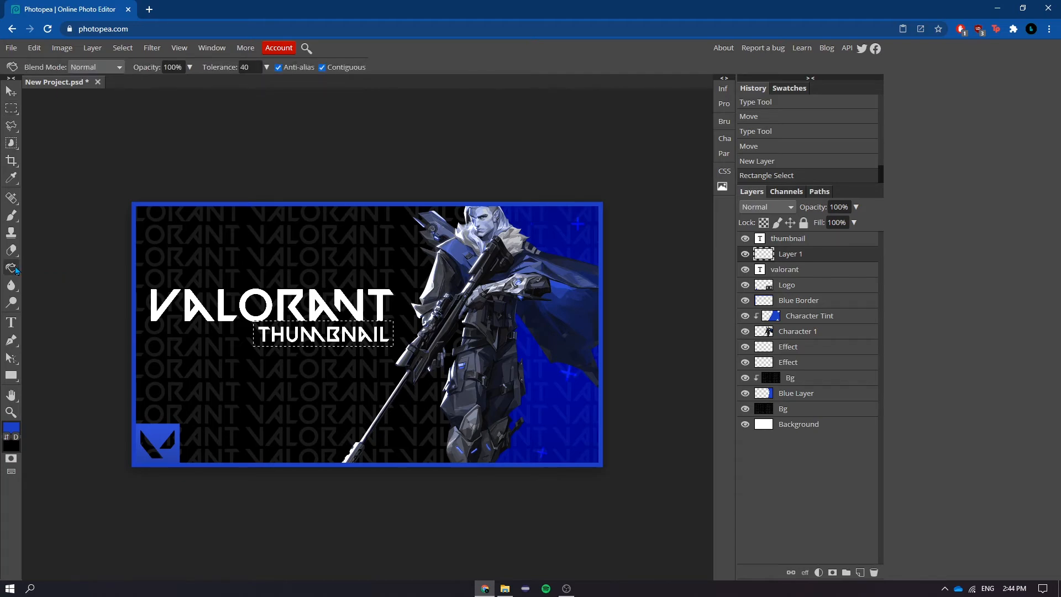
left_click(313, 339)
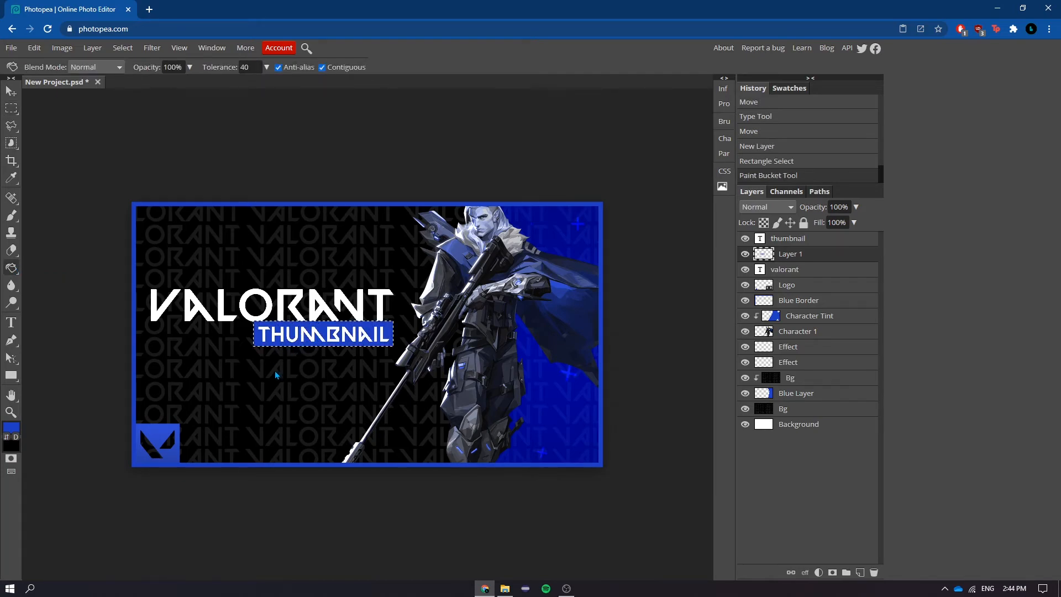
key("ctrl+d")
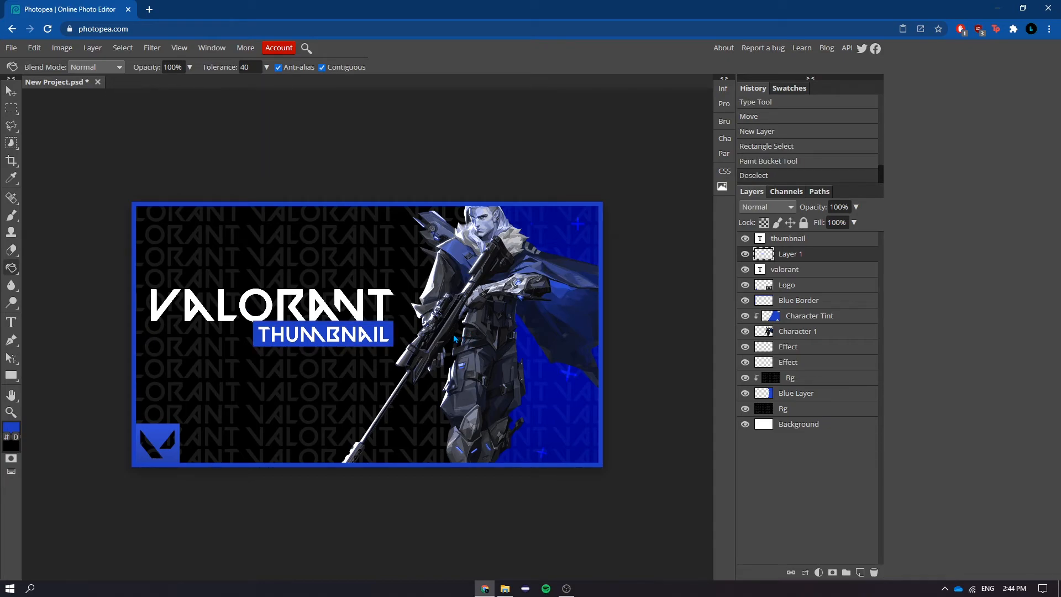
Reorder the blue rectangle's layer to sit directly below the valorant text layer.
left_click_drag(805, 256, 816, 274)
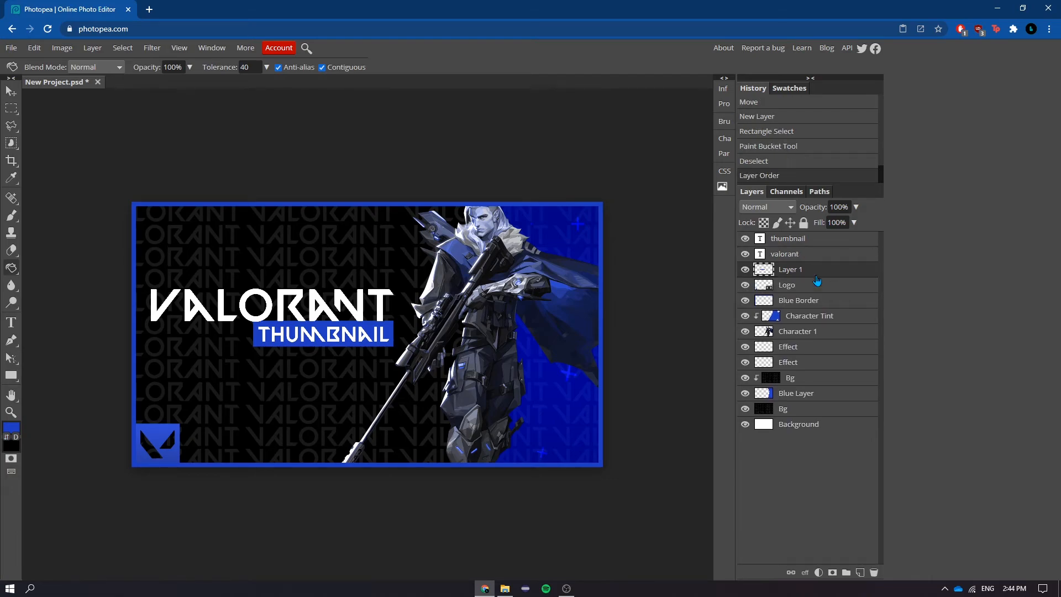
scroll(323, 366, "down", 3)
scroll(328, 346, "up", 3)
Place Particle.png from the Assets folder into the thumbnail and scale it to 200% so it fills the canvas.
left_click(505, 588)
left_click(764, 299)
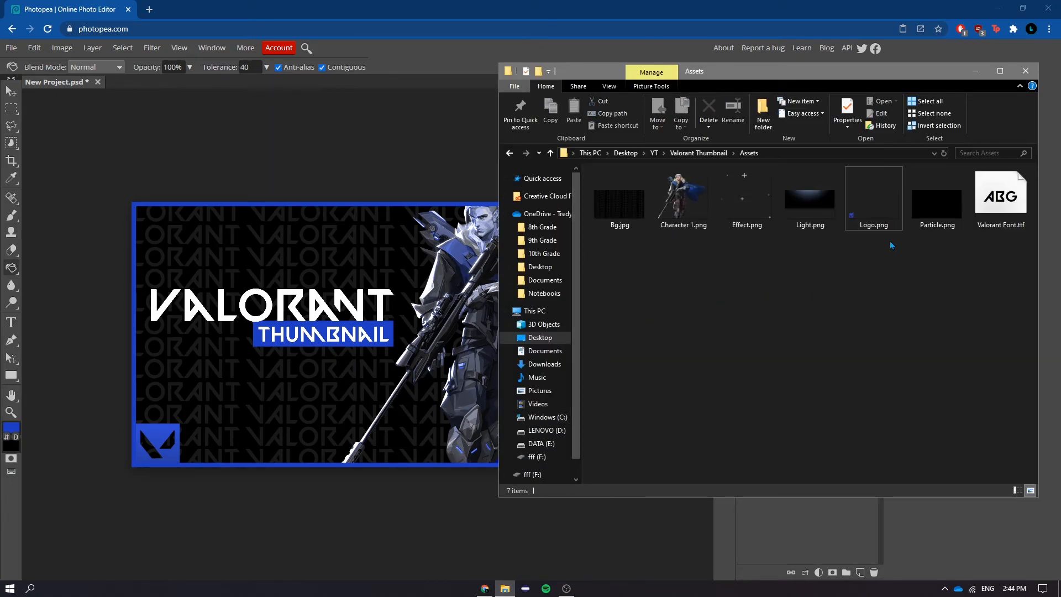
left_click_drag(937, 202, 495, 397)
left_click_drag(597, 463, 603, 467)
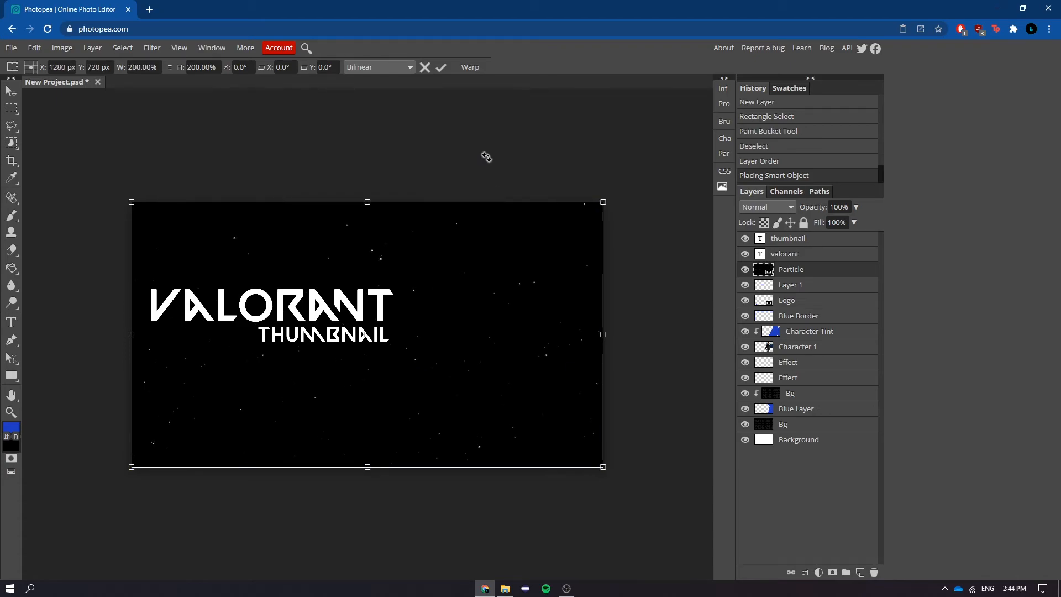
left_click(441, 68)
Reorder the Particle layer to the top of the layer stack and rasterize it.
left_click_drag(801, 270, 805, 240)
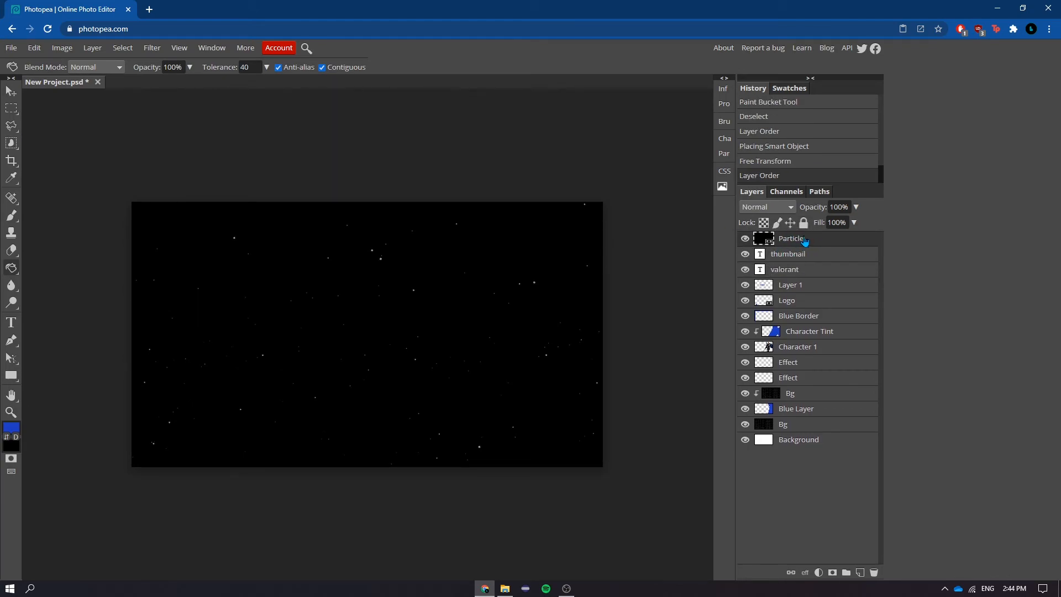
right_click(796, 237)
left_click(833, 380)
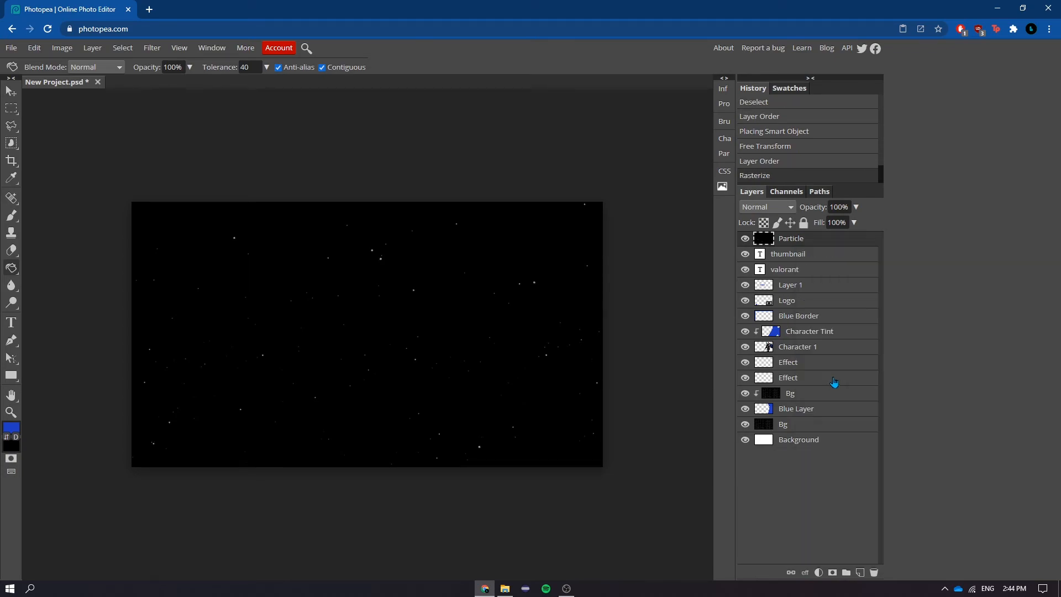
Set the Particle layer's blend mode to Screen.
left_click(773, 207)
left_click(799, 224)
left_click(770, 207)
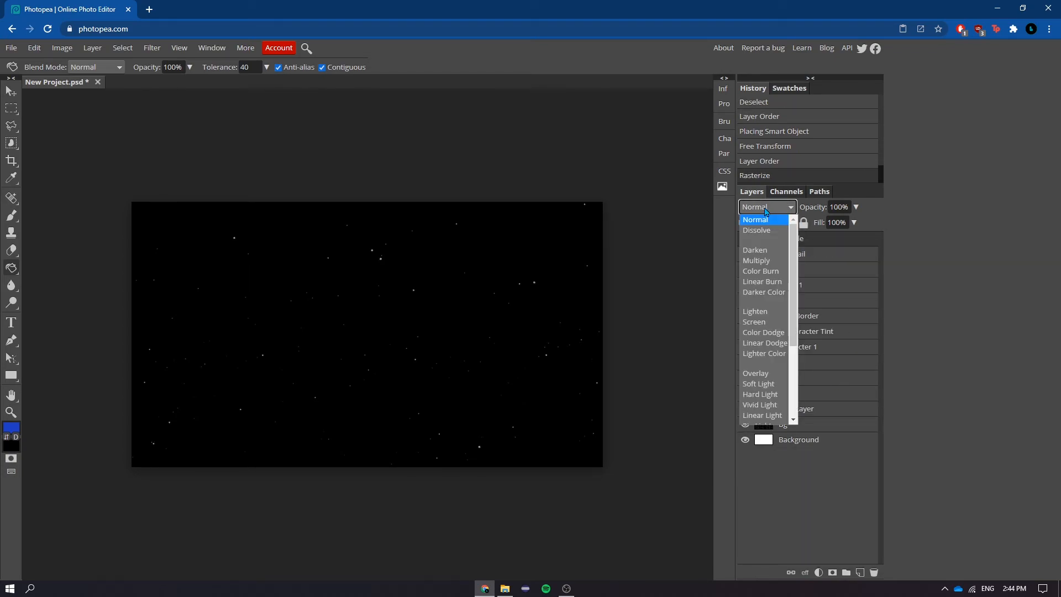
left_click(783, 329)
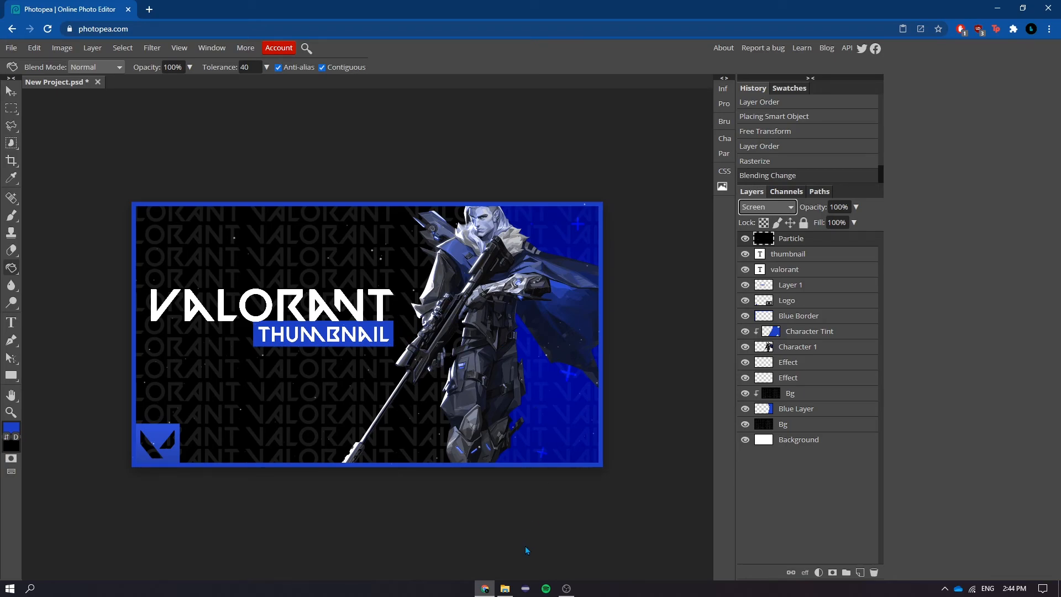
Place Light.png from the Assets folder above the Particle layer and scale it to 133.33% so it fills the canvas.
left_click(504, 588)
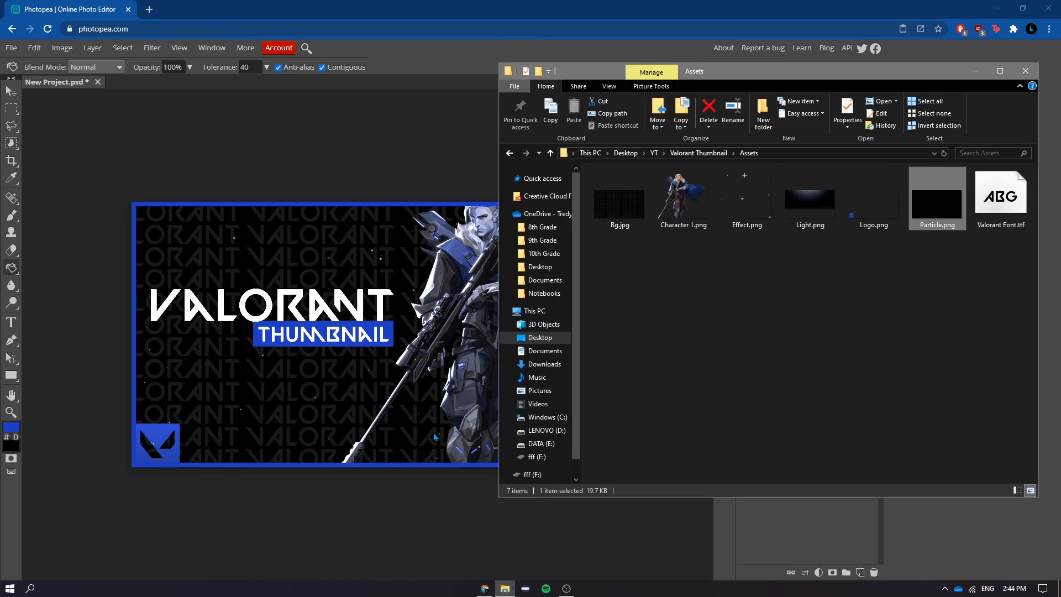
left_click_drag(810, 201, 344, 356)
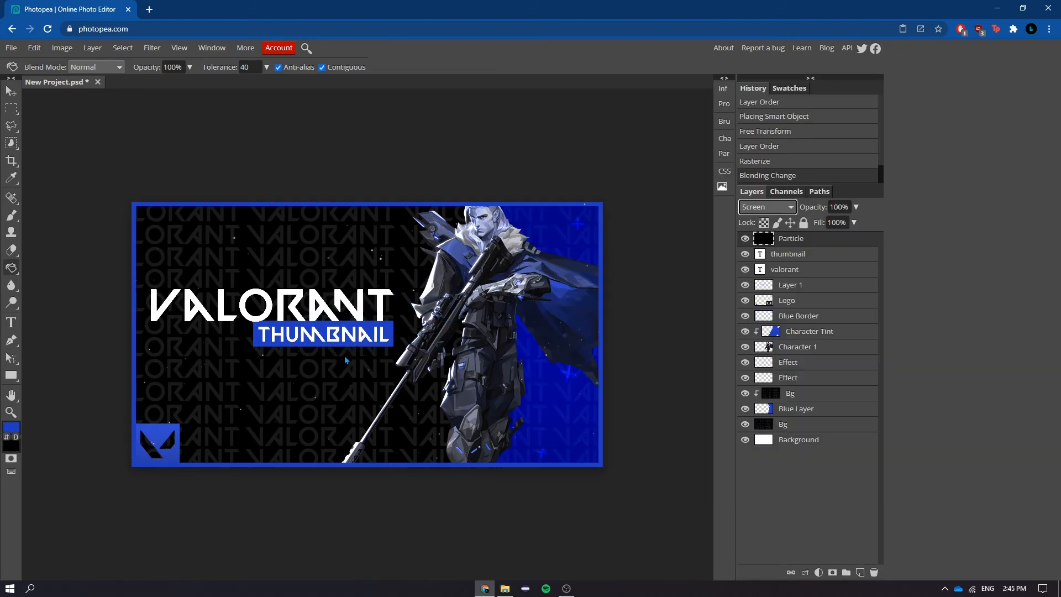
left_click_drag(486, 407, 604, 467)
left_click(441, 68)
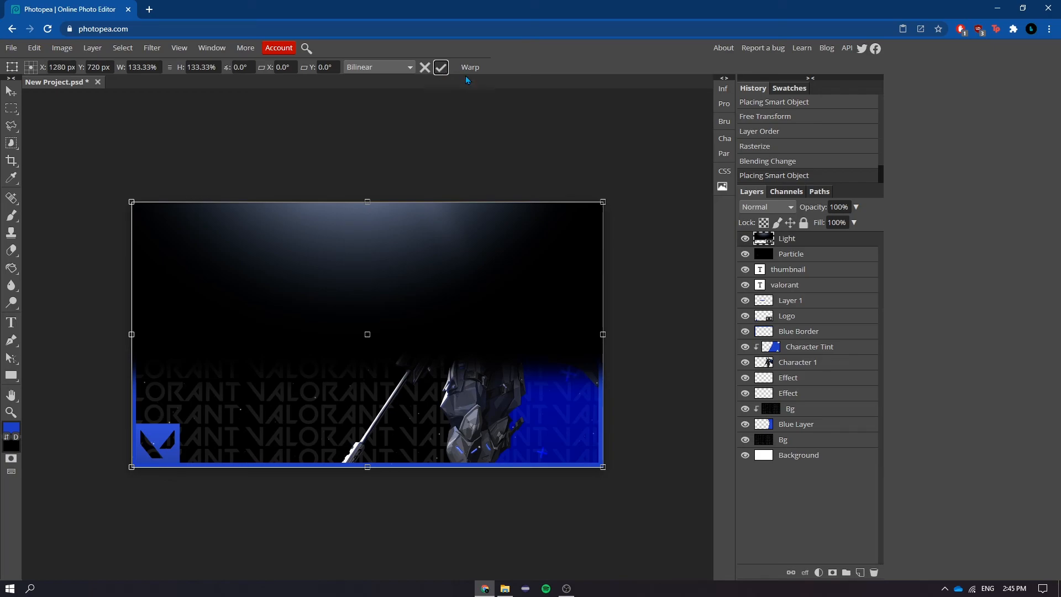
Try the Soft Light and Overlay blend modes on the Light layer.
left_click(769, 208)
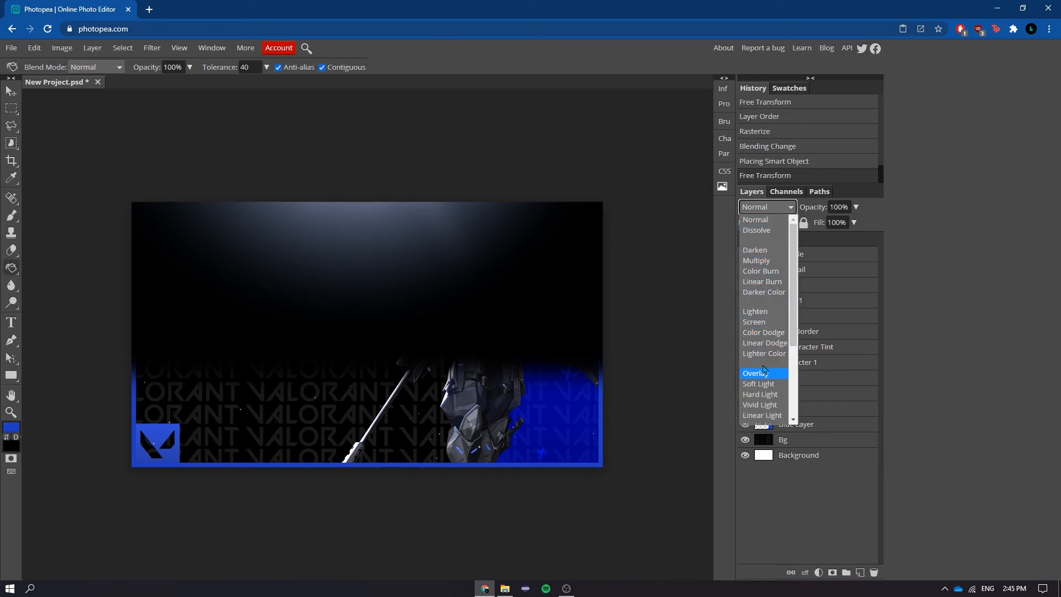
left_click(761, 383)
left_click(764, 215)
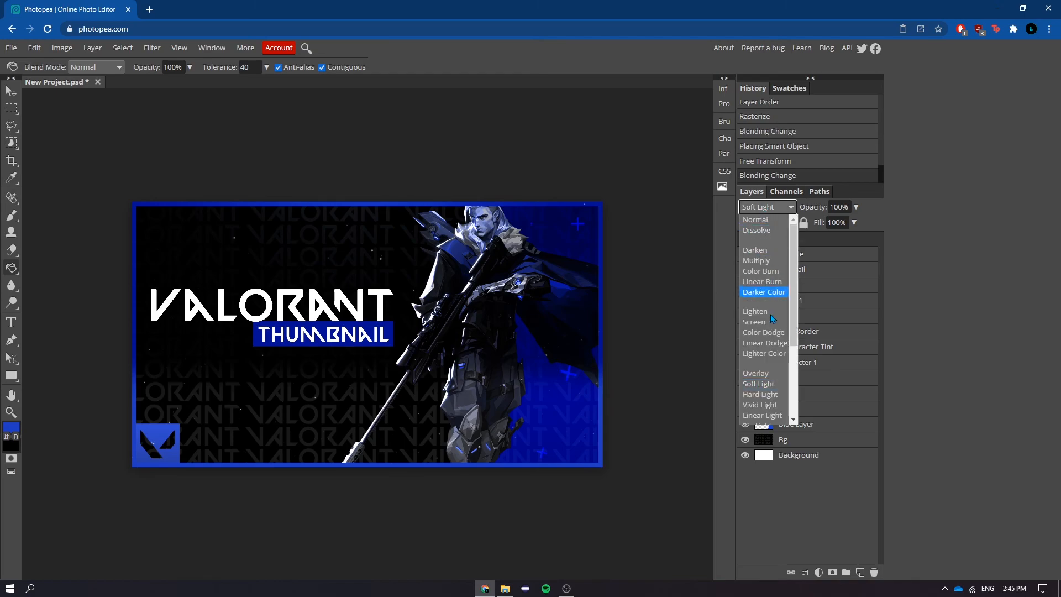
left_click(762, 373)
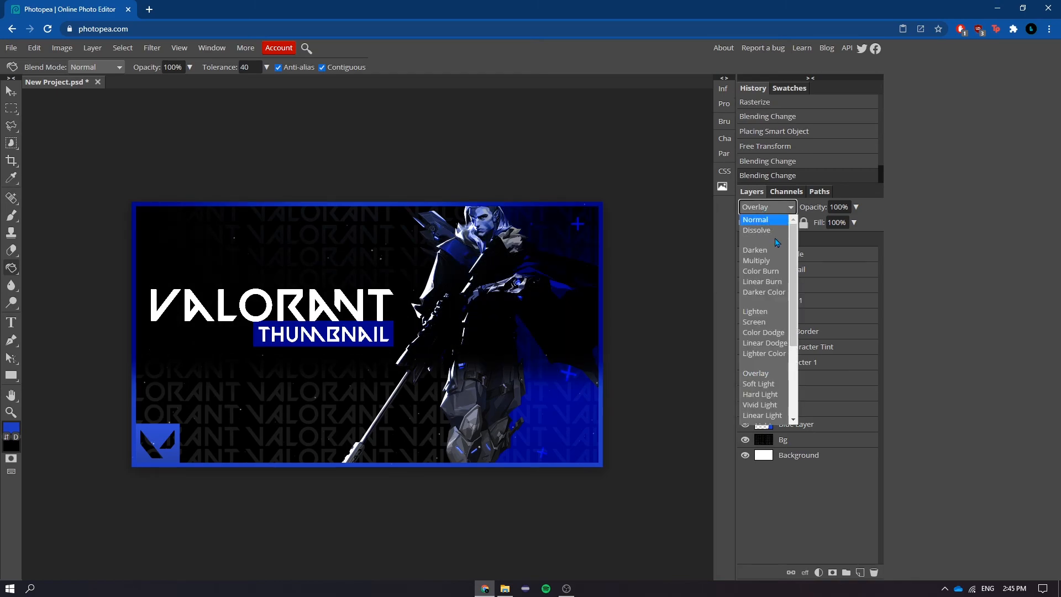
Set the Light layer's blend mode to Screen and lower its opacity to 73%.
left_click(760, 322)
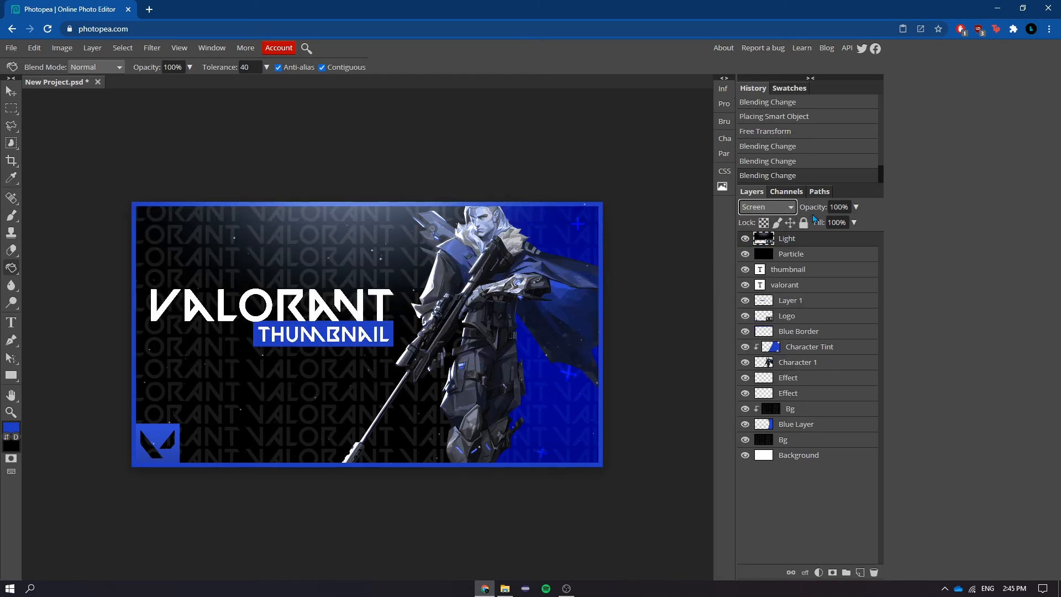
left_click_drag(817, 208, 795, 207)
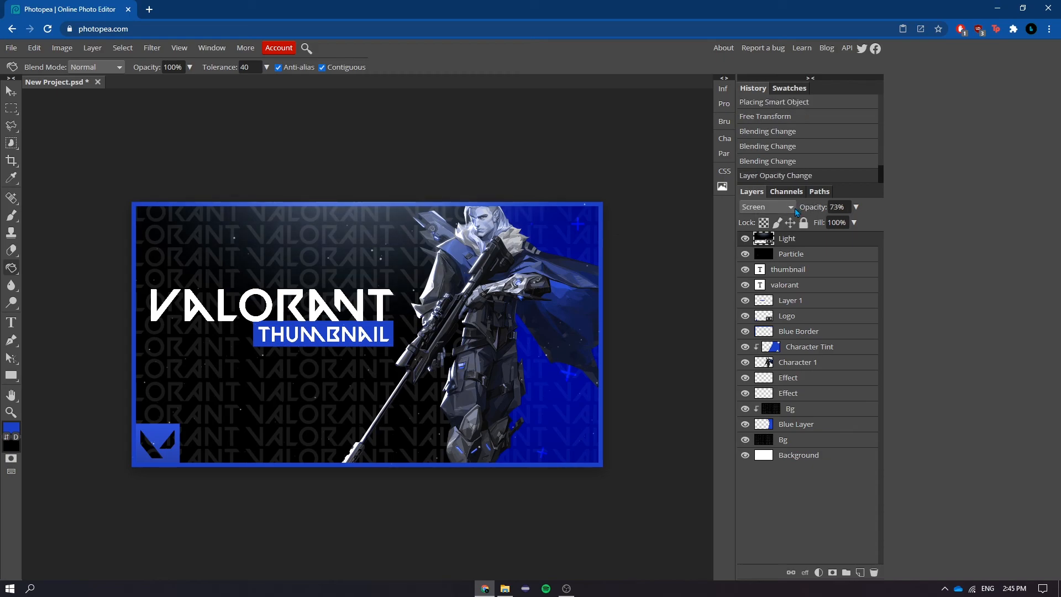